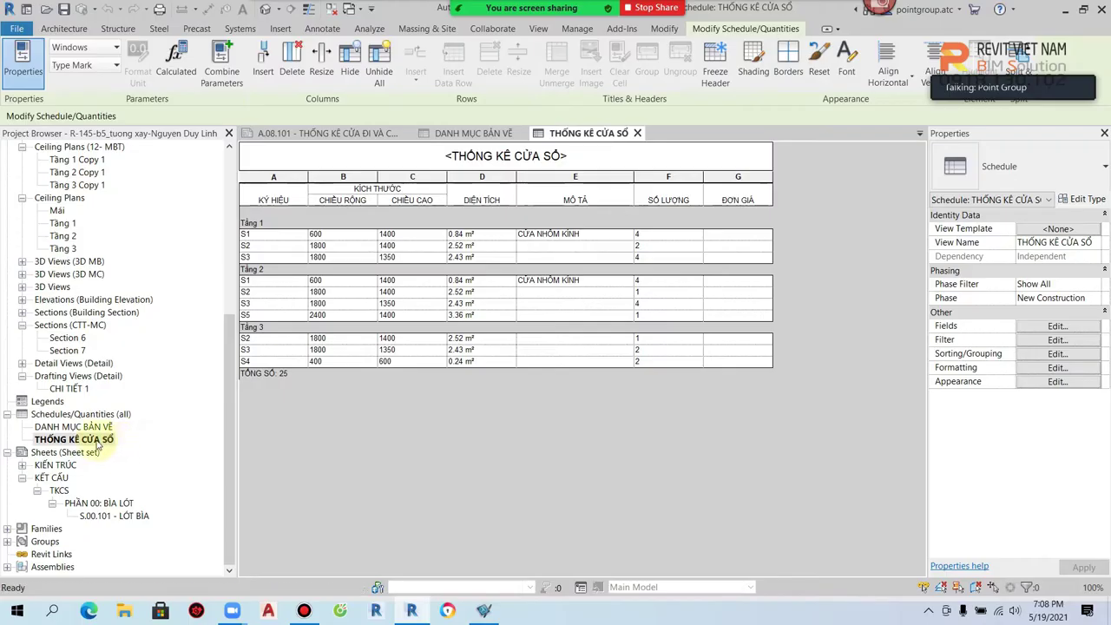
Step: Open the THỐNG KÊ CỬA SỔ window schedule from Schedules/Quantities in the Project Browser
{"action": "left_click", "coordinate": [97, 441]}
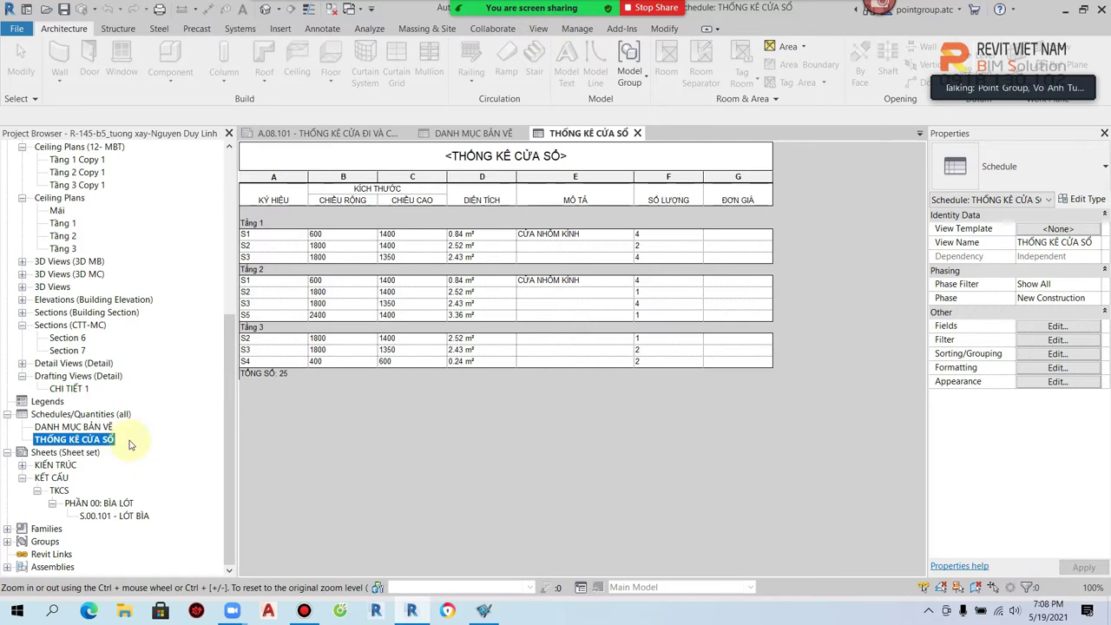
Step: Start a new Schedule/Quantities view for the Walls category
{"action": "left_click", "coordinate": [538, 29]}
{"action": "left_click", "coordinate": [702, 46]}
{"action": "left_click", "coordinate": [725, 73]}
{"action": "left_click_drag", "start_coordinate": [536, 249], "coordinate": [536, 349]}
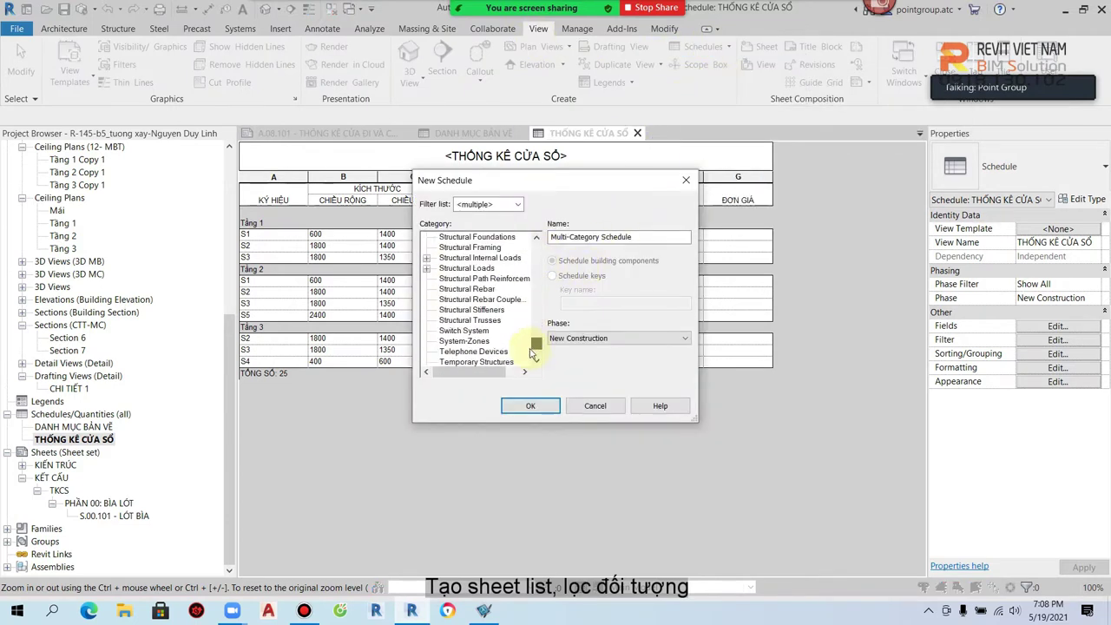
{"action": "left_click", "coordinate": [450, 330]}
{"action": "left_click", "coordinate": [530, 405]}
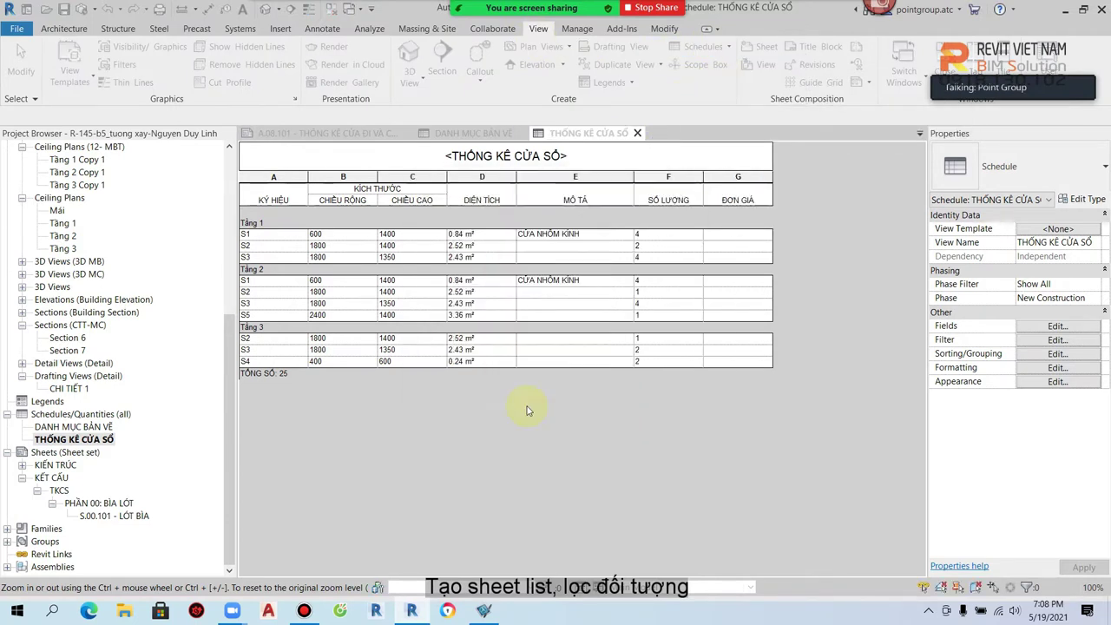
Step: Add Volume, Width, Type Mark, Type and Length as schedule fields
{"action": "left_click_drag", "start_coordinate": [528, 251], "coordinate": [528, 348]}
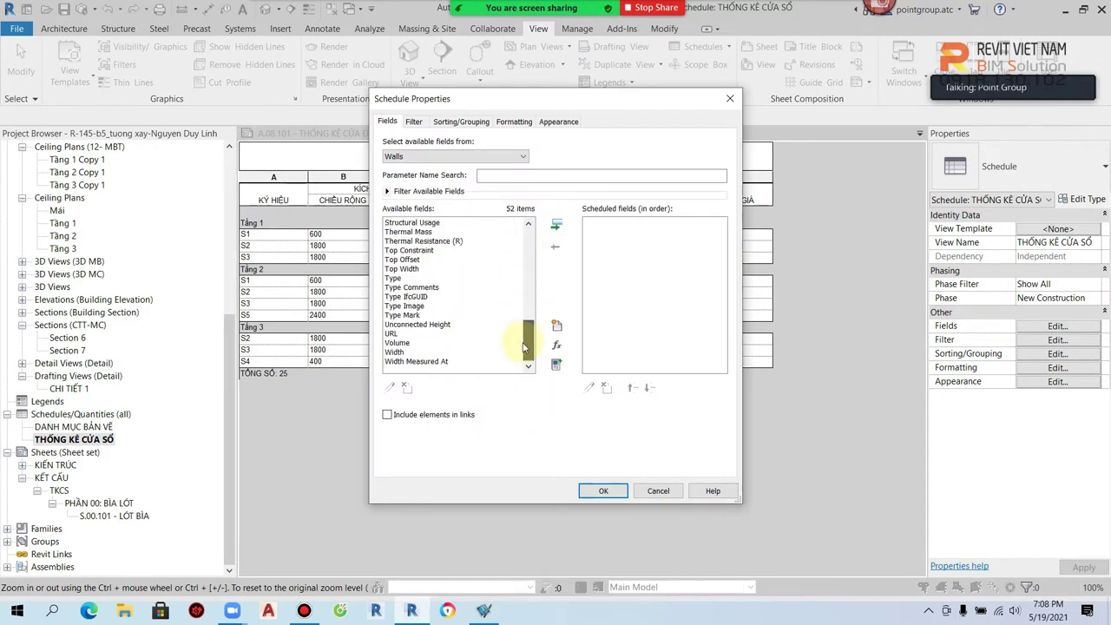
{"action": "left_click", "coordinate": [403, 343]}
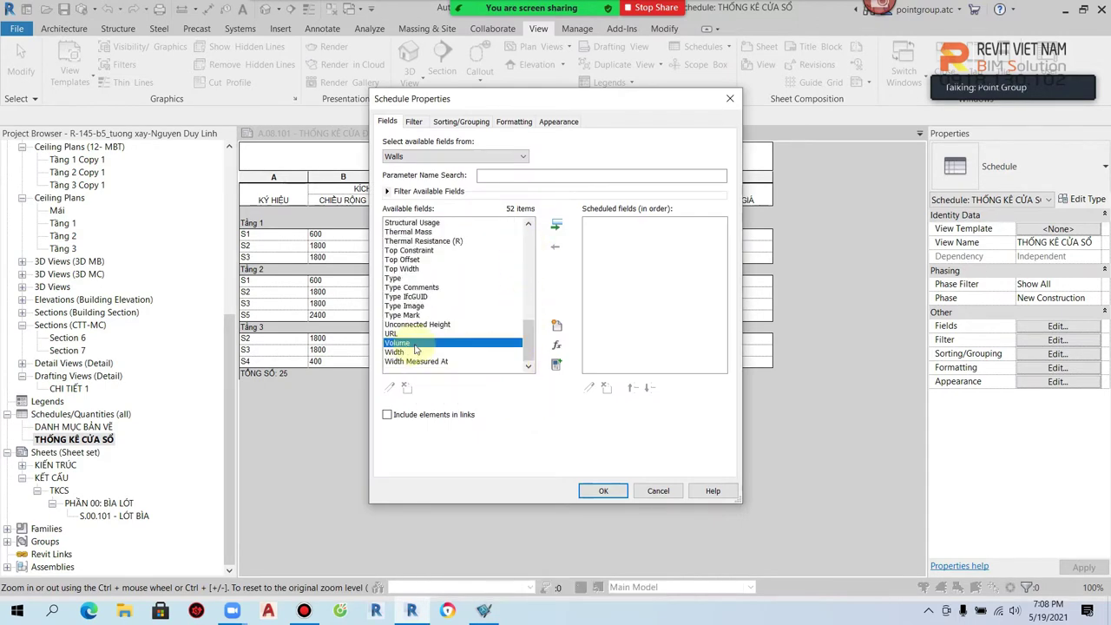
{"action": "left_click", "coordinate": [556, 224]}
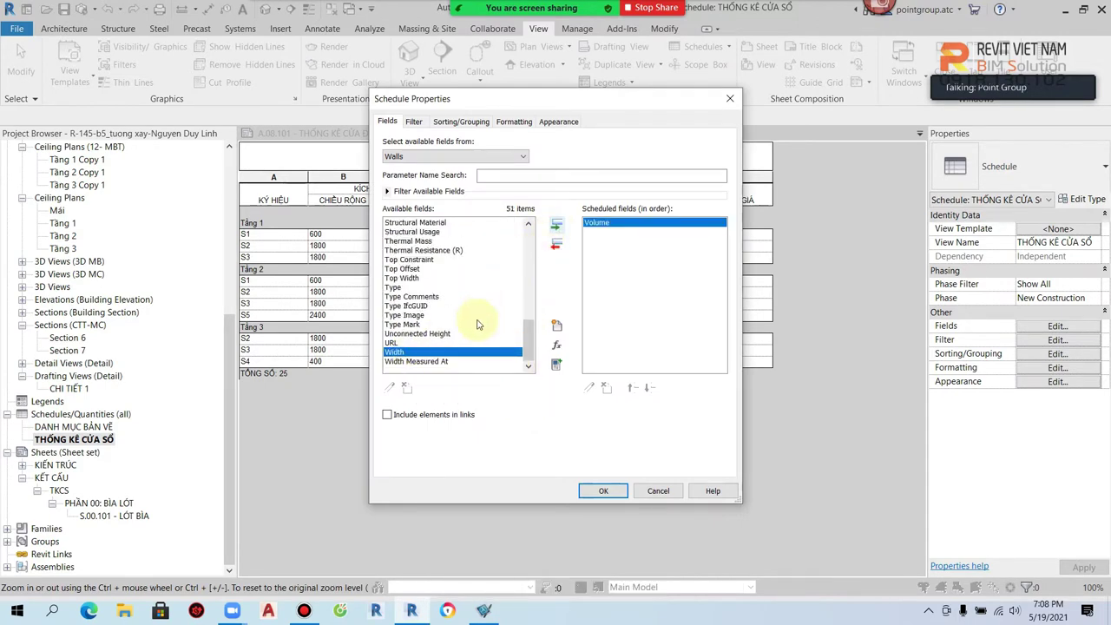
{"action": "left_click", "coordinate": [556, 224]}
{"action": "left_click", "coordinate": [406, 333]}
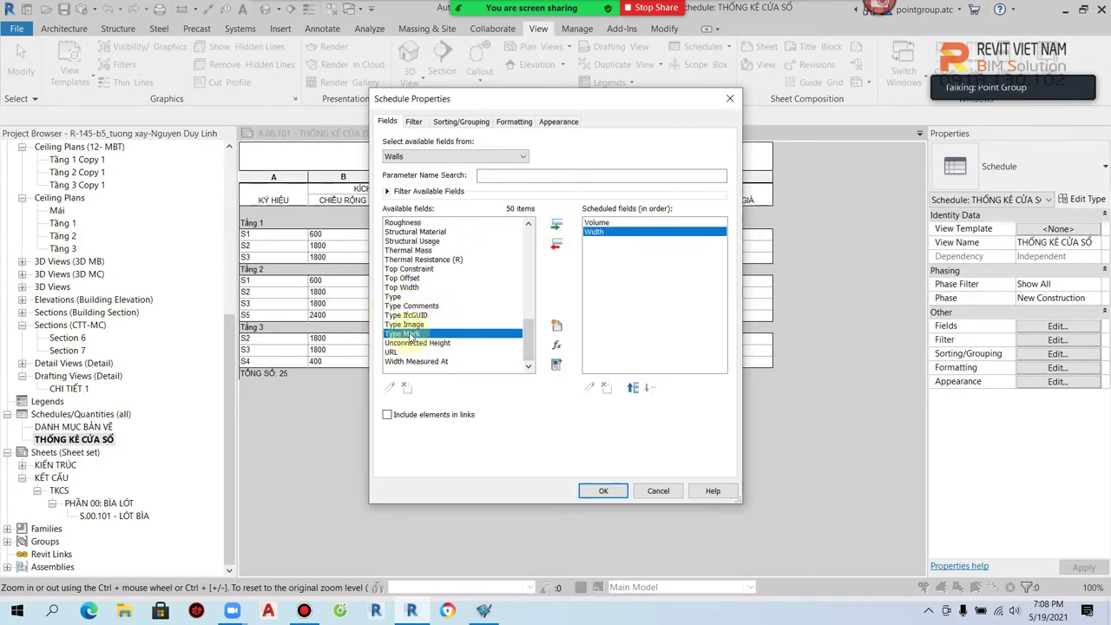
{"action": "left_click", "coordinate": [556, 224]}
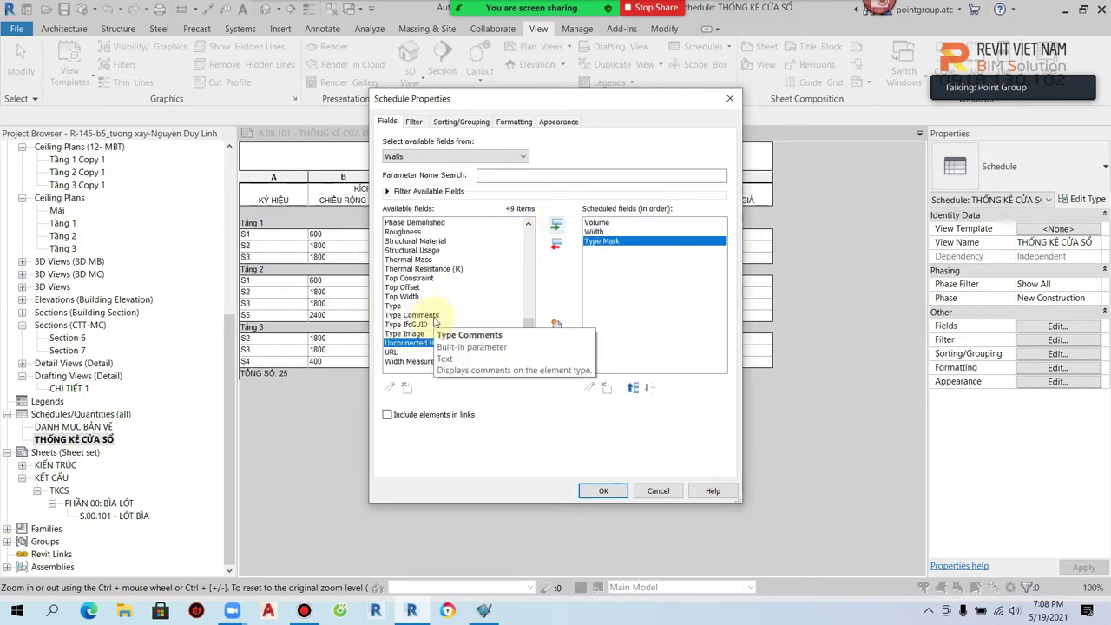
{"action": "left_click", "coordinate": [393, 306]}
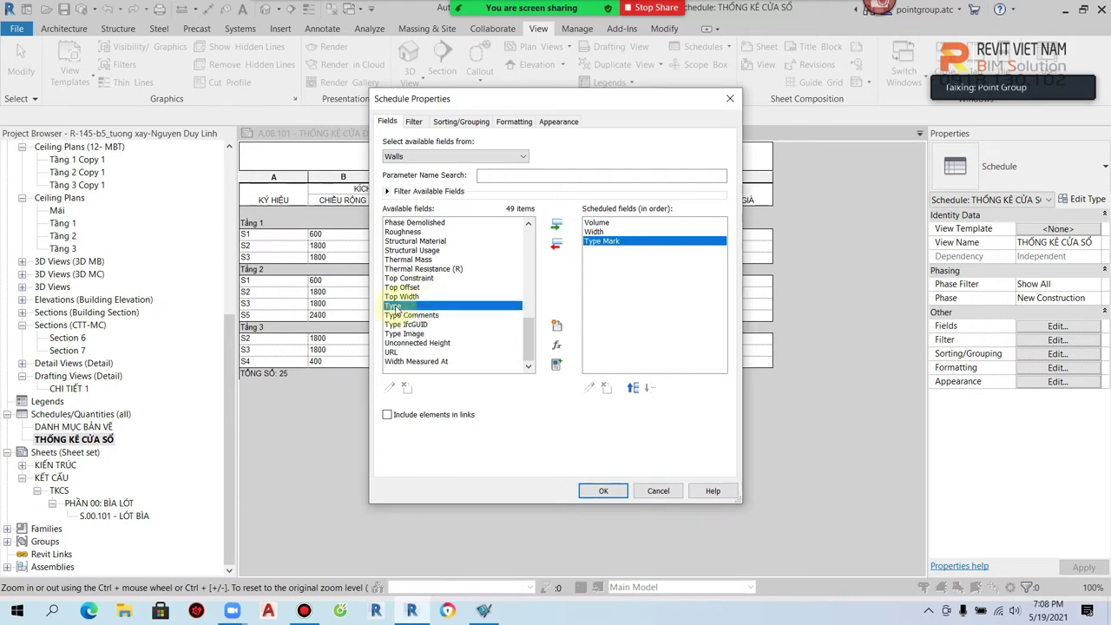
{"action": "left_click", "coordinate": [557, 224]}
{"action": "scroll", "coordinate": [460, 318], "scroll_direction": "up", "scroll_amount": 2}
{"action": "scroll", "coordinate": [465, 321], "scroll_direction": "up", "scroll_amount": 3}
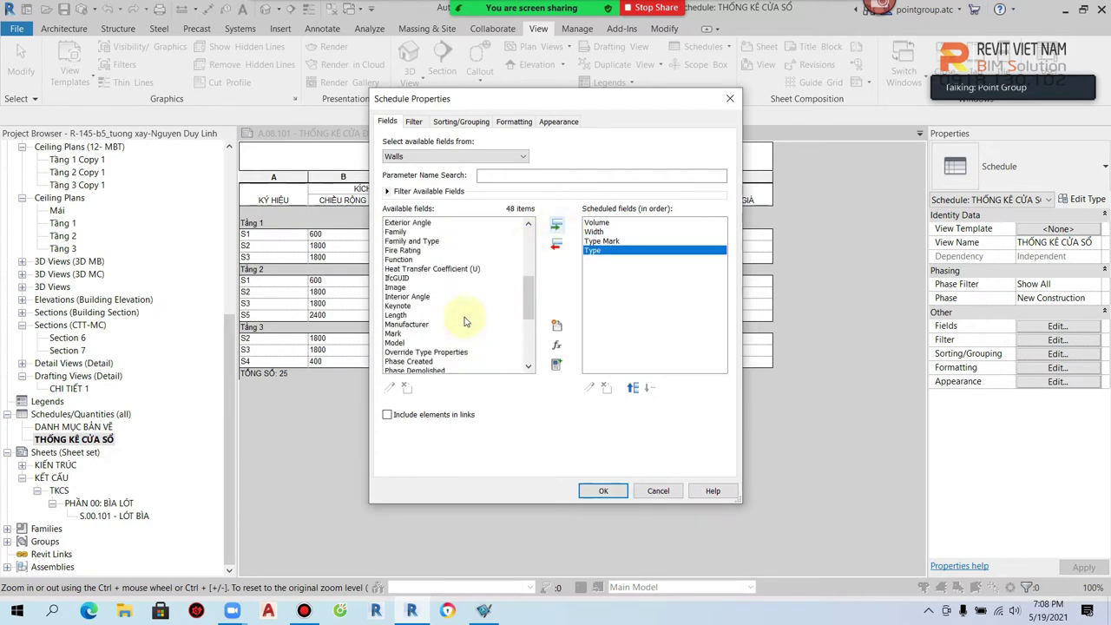
{"action": "left_click", "coordinate": [396, 314]}
{"action": "left_click", "coordinate": [556, 224]}
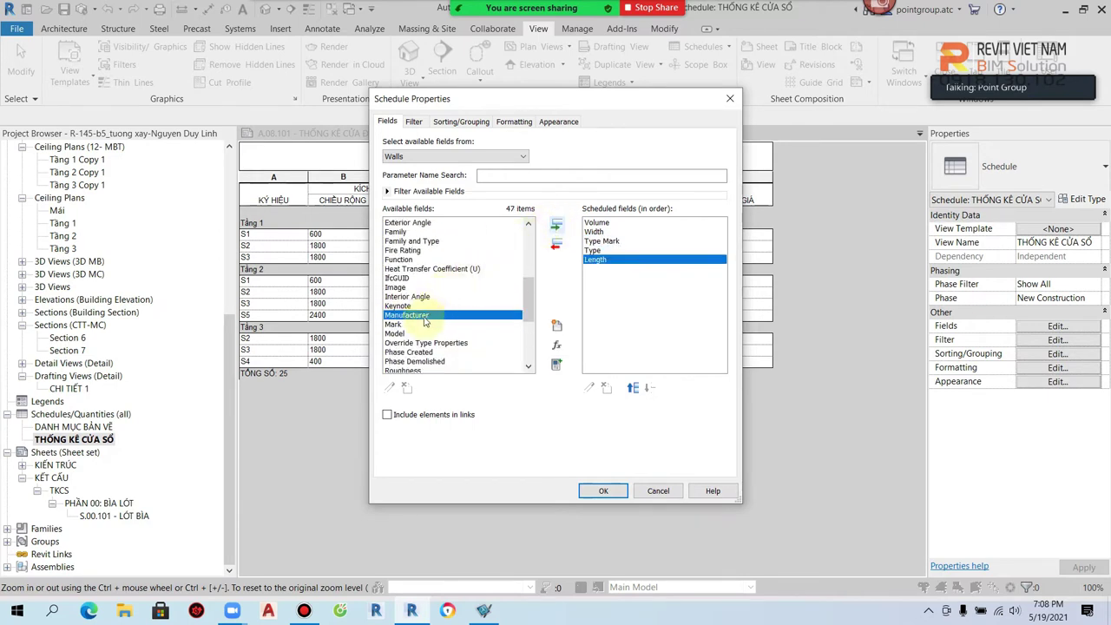
Step: Add the Function, Count, Cost and Area fields and create the Wall Schedule
{"action": "scroll", "coordinate": [439, 317], "scroll_direction": "up", "scroll_amount": 1}
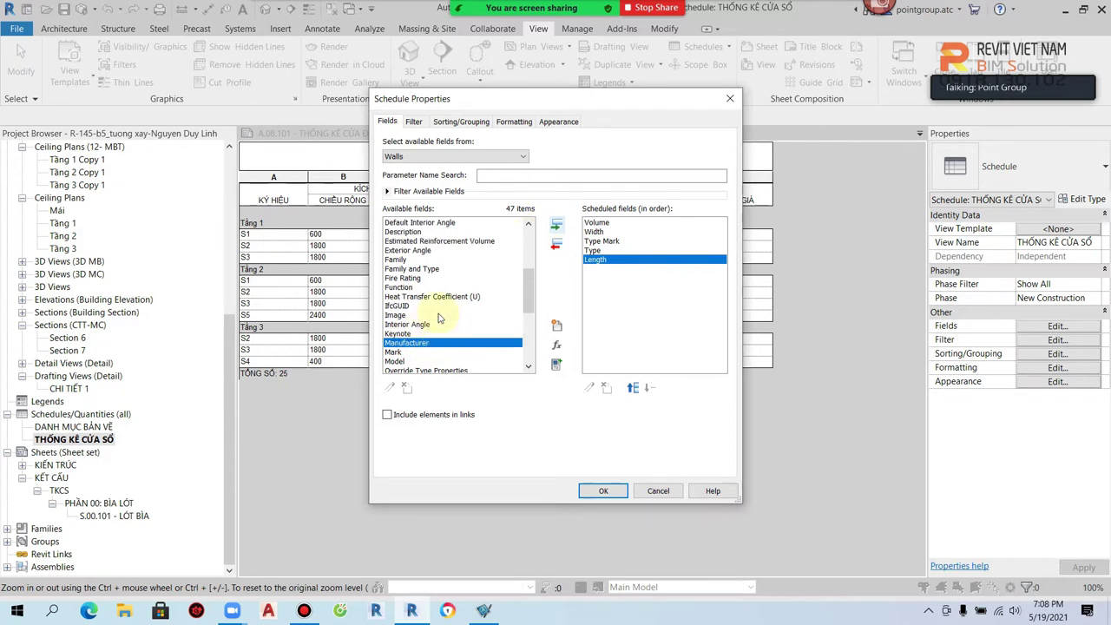
{"action": "scroll", "coordinate": [438, 317], "scroll_direction": "up", "scroll_amount": 1}
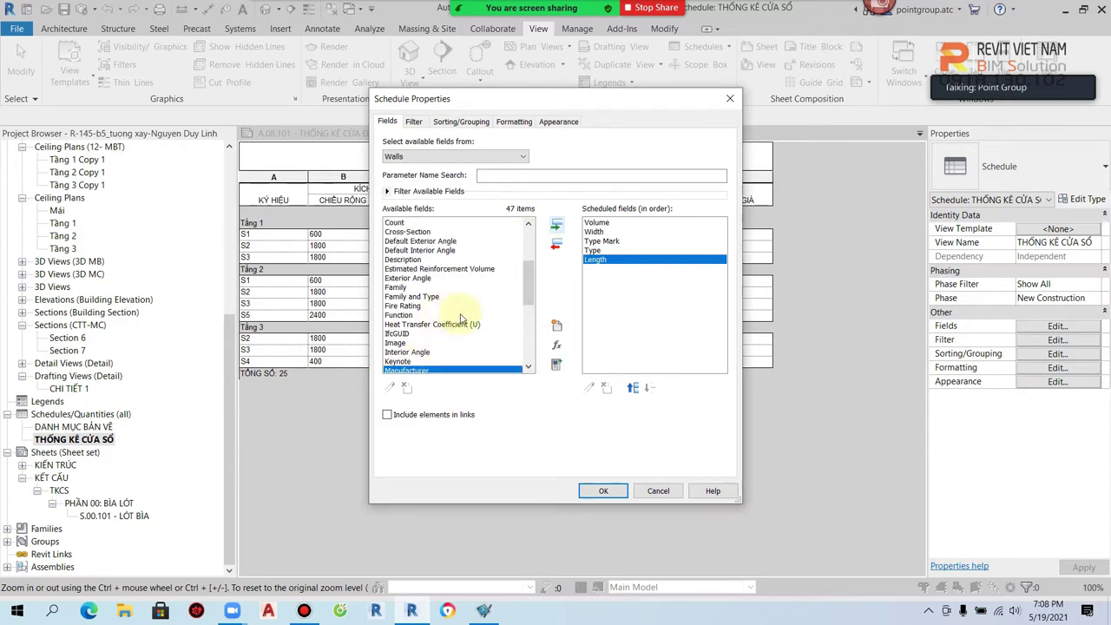
{"action": "scroll", "coordinate": [448, 332], "scroll_direction": "up", "scroll_amount": 1}
{"action": "left_click", "coordinate": [415, 344]}
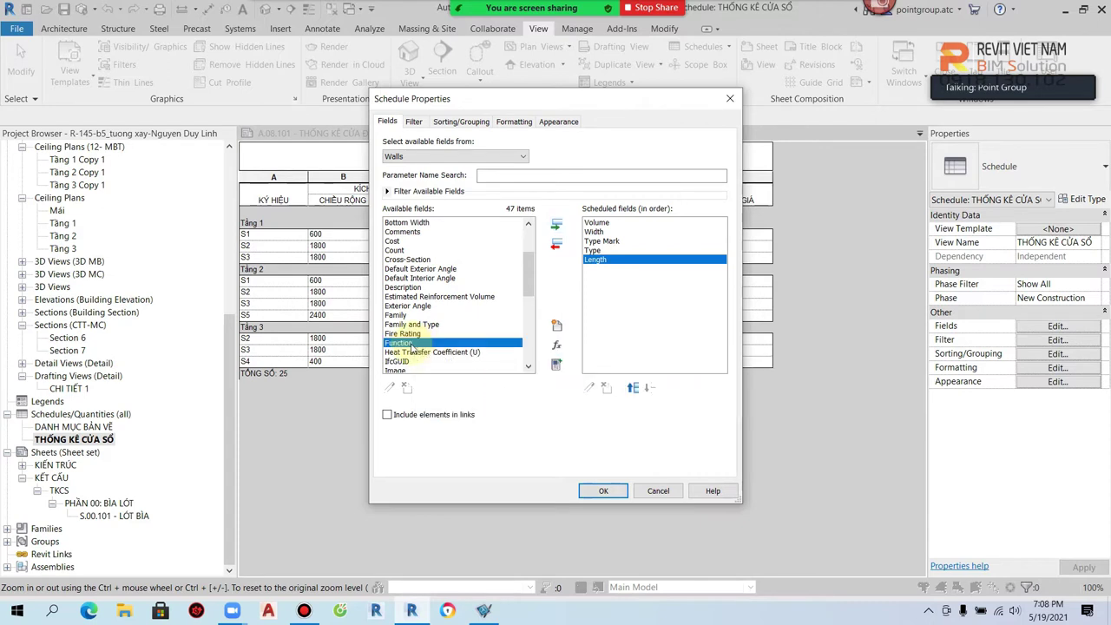
{"action": "left_click", "coordinate": [556, 227]}
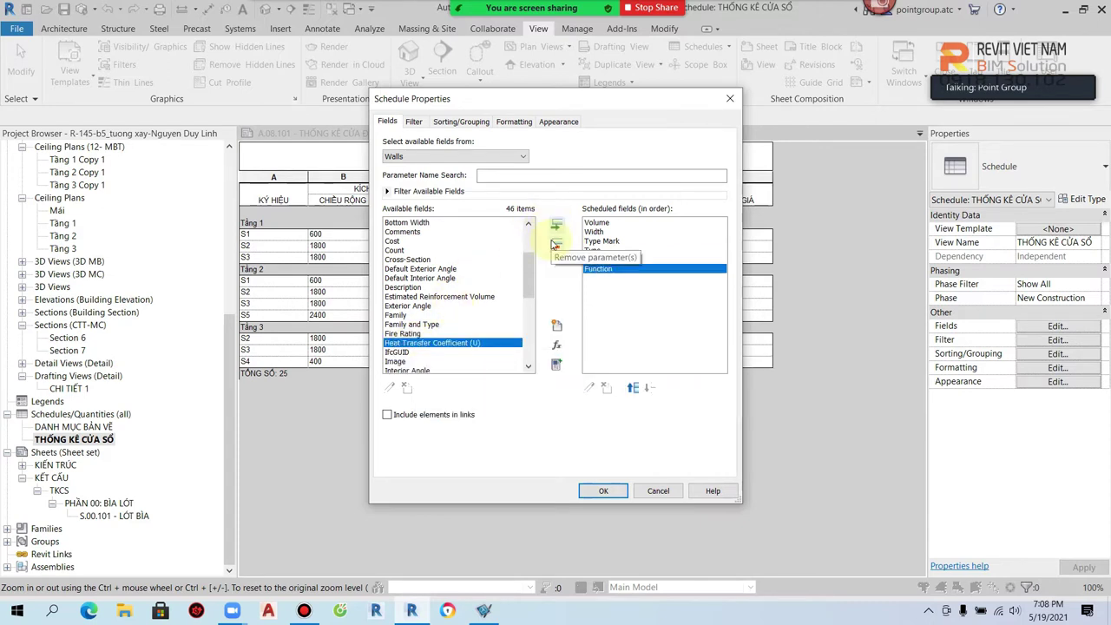
{"action": "scroll", "coordinate": [446, 274], "scroll_direction": "up", "scroll_amount": 2}
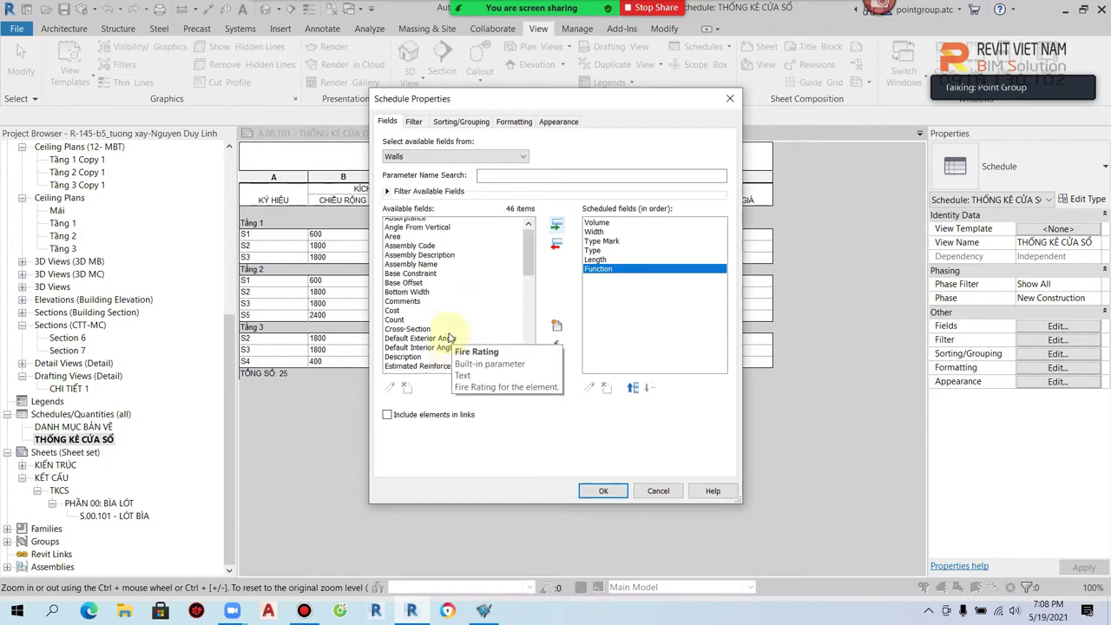
{"action": "scroll", "coordinate": [446, 317], "scroll_direction": "up", "scroll_amount": 1}
{"action": "left_click", "coordinate": [438, 324]}
{"action": "left_click", "coordinate": [555, 225]}
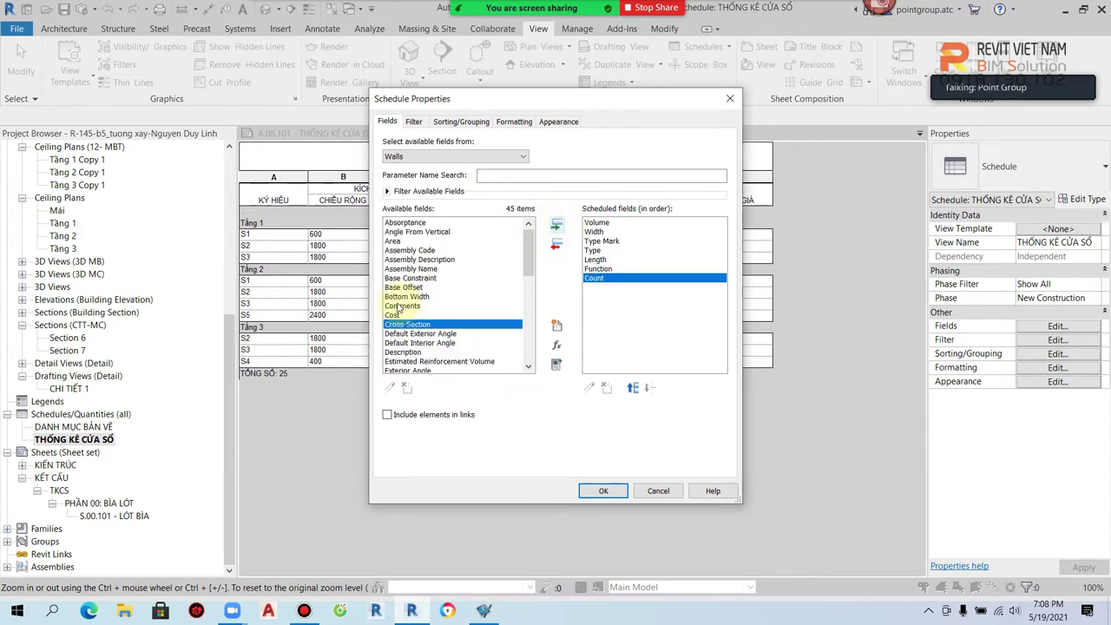
{"action": "left_click", "coordinate": [406, 314]}
{"action": "left_click", "coordinate": [553, 225]}
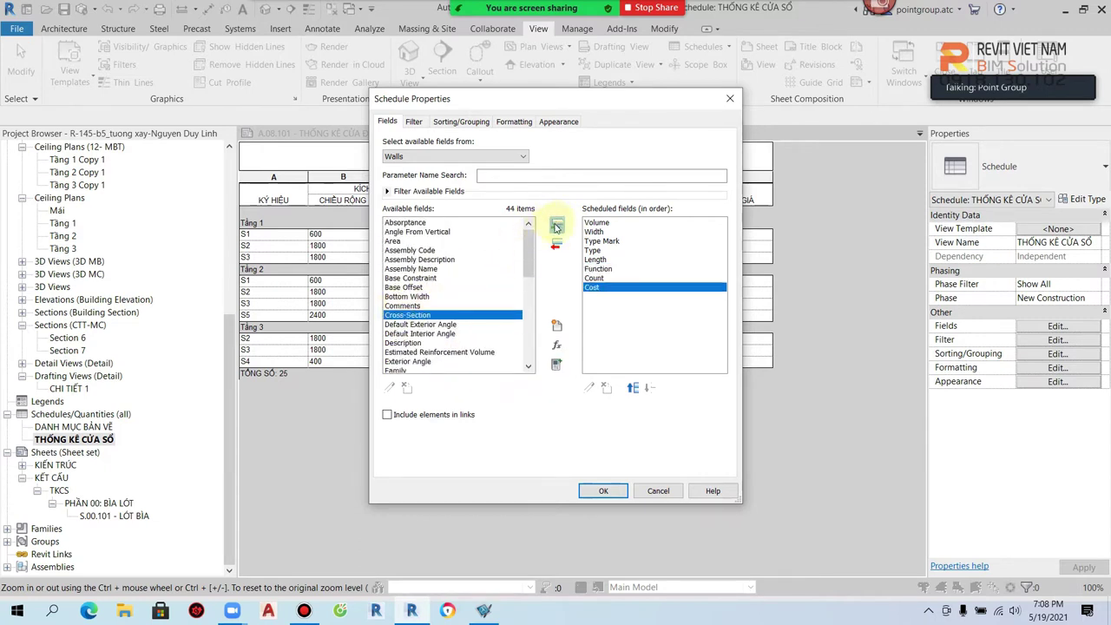
{"action": "left_click", "coordinate": [395, 241]}
{"action": "left_click", "coordinate": [556, 224]}
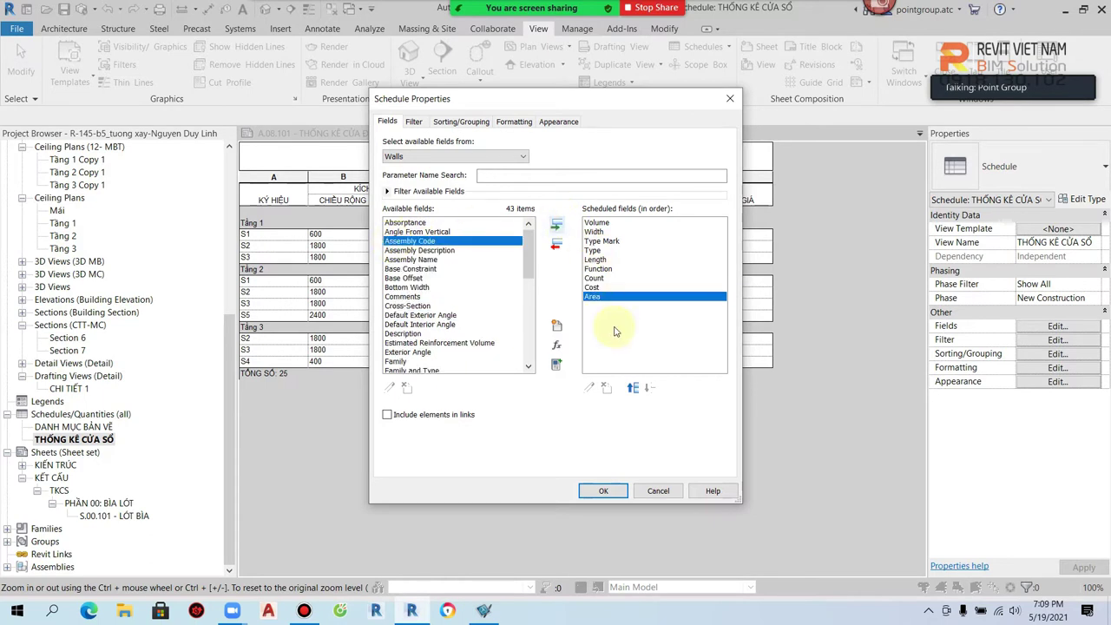
{"action": "left_click", "coordinate": [599, 250]}
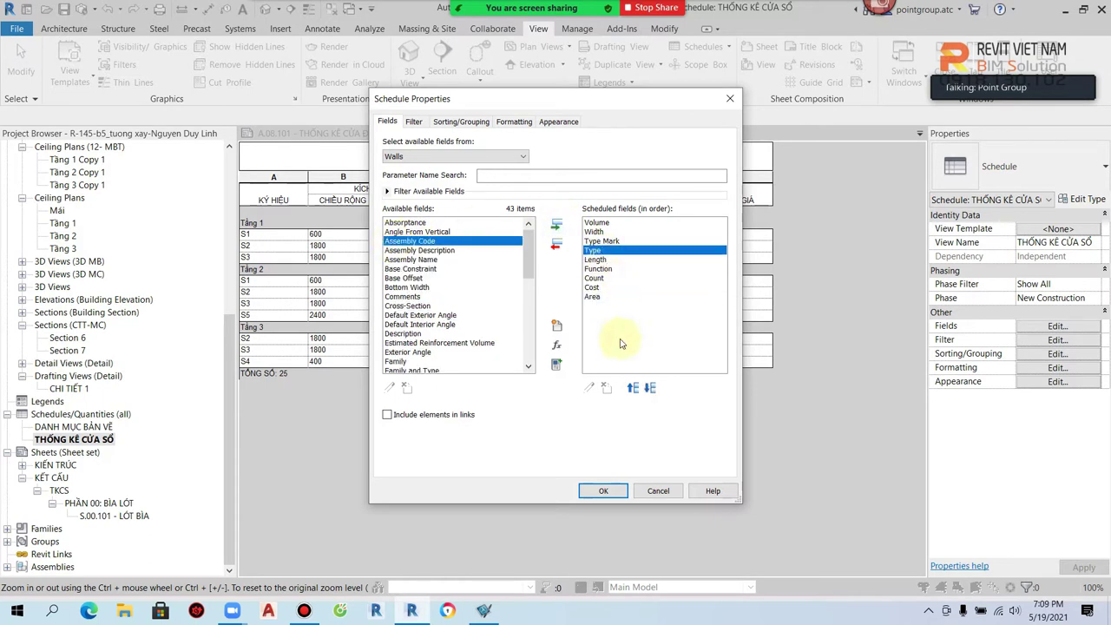
{"action": "left_click", "coordinate": [603, 491]}
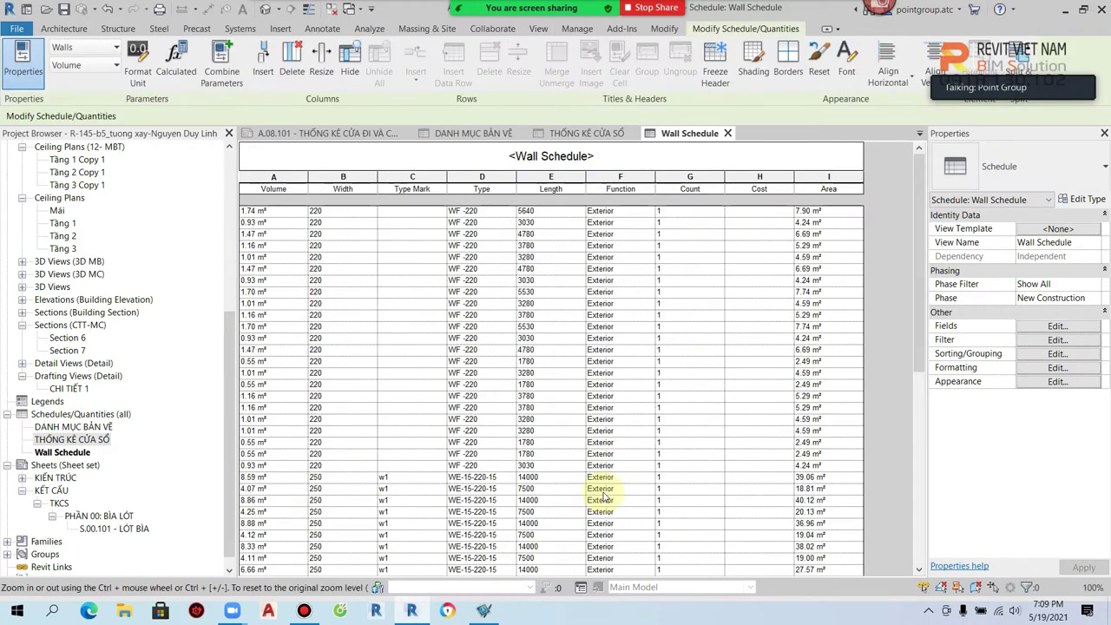
{"action": "scroll", "coordinate": [546, 430], "scroll_direction": "down", "scroll_amount": 5}
{"action": "scroll", "coordinate": [545, 430], "scroll_direction": "down", "scroll_amount": 5}
{"action": "scroll", "coordinate": [556, 434], "scroll_direction": "up", "scroll_amount": 5}
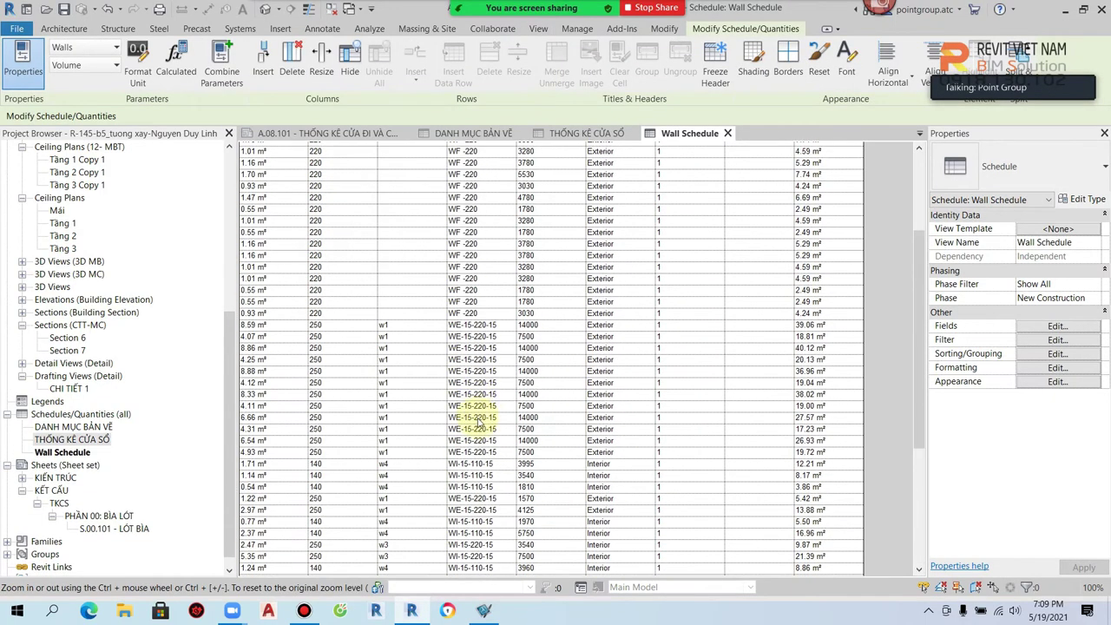
{"action": "scroll", "coordinate": [563, 439], "scroll_direction": "up", "scroll_amount": 5}
{"action": "scroll", "coordinate": [610, 277], "scroll_direction": "down", "scroll_amount": 5}
{"action": "scroll", "coordinate": [611, 330], "scroll_direction": "down", "scroll_amount": 5}
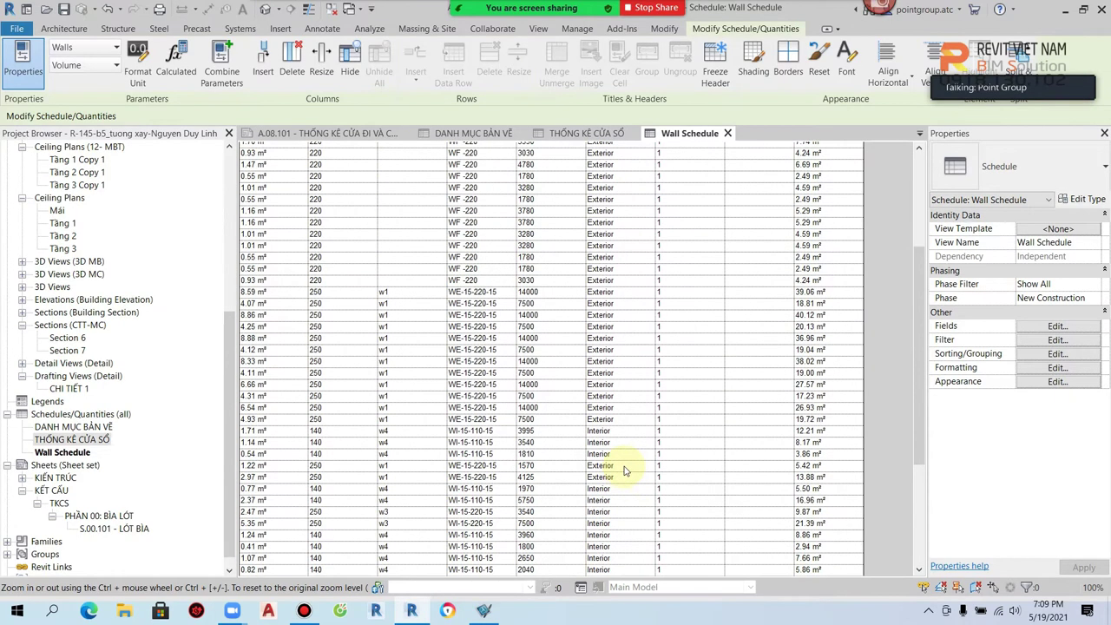
{"action": "scroll", "coordinate": [629, 390], "scroll_direction": "up", "scroll_amount": 10}
{"action": "scroll", "coordinate": [512, 397], "scroll_direction": "down", "scroll_amount": 3}
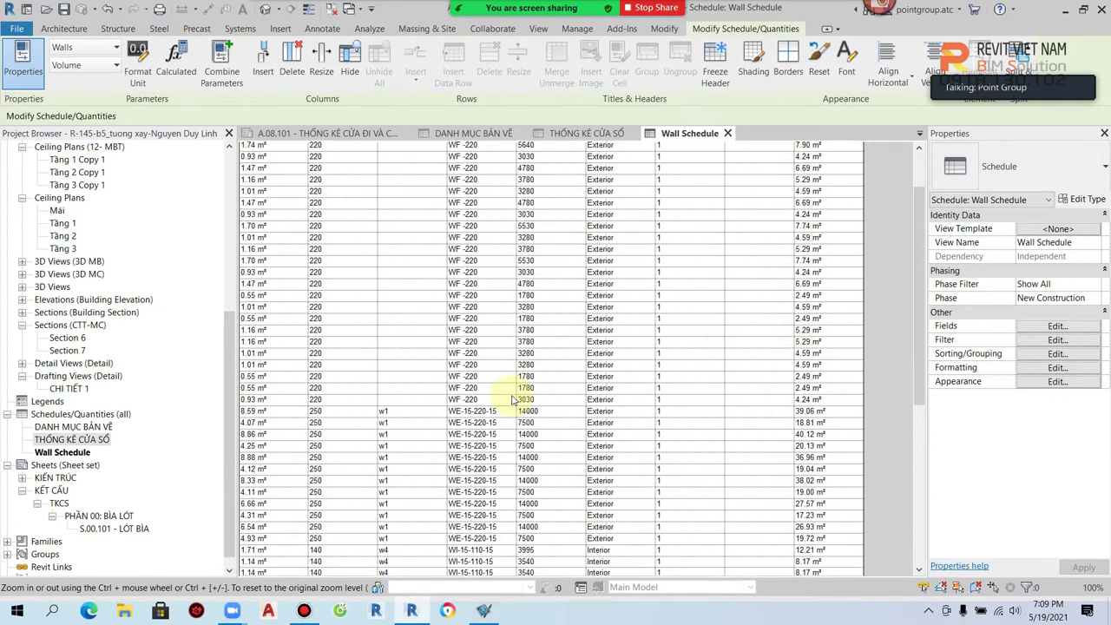
{"action": "scroll", "coordinate": [513, 398], "scroll_direction": "down", "scroll_amount": 4}
{"action": "scroll", "coordinate": [513, 400], "scroll_direction": "down", "scroll_amount": 2}
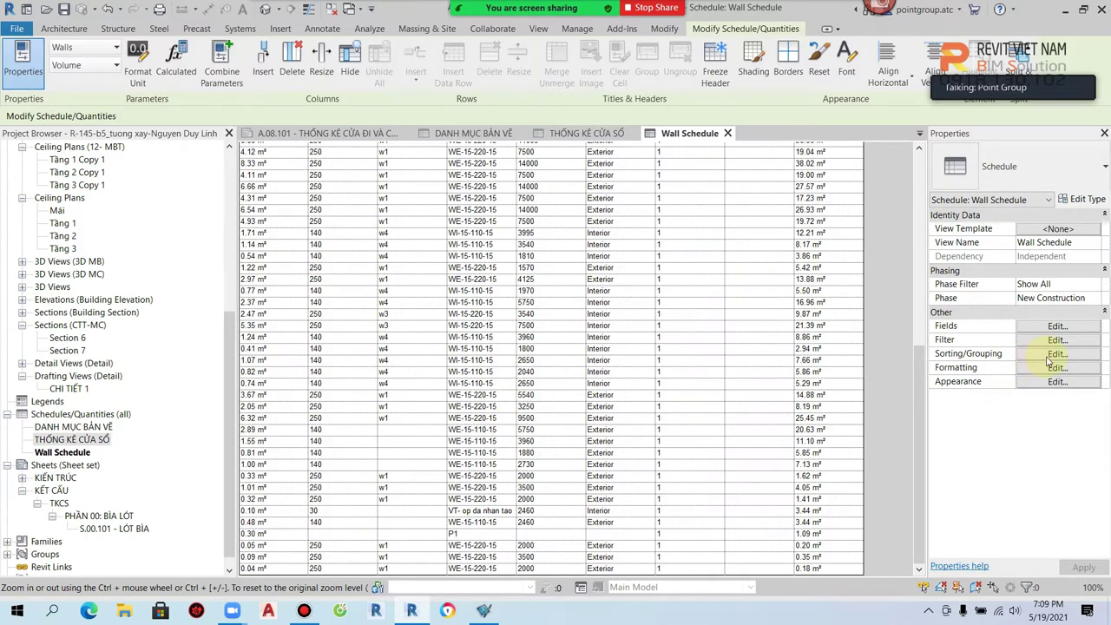
Step: Make the Volume column calculate totals in the schedule formatting settings
{"action": "left_click", "coordinate": [1054, 368]}
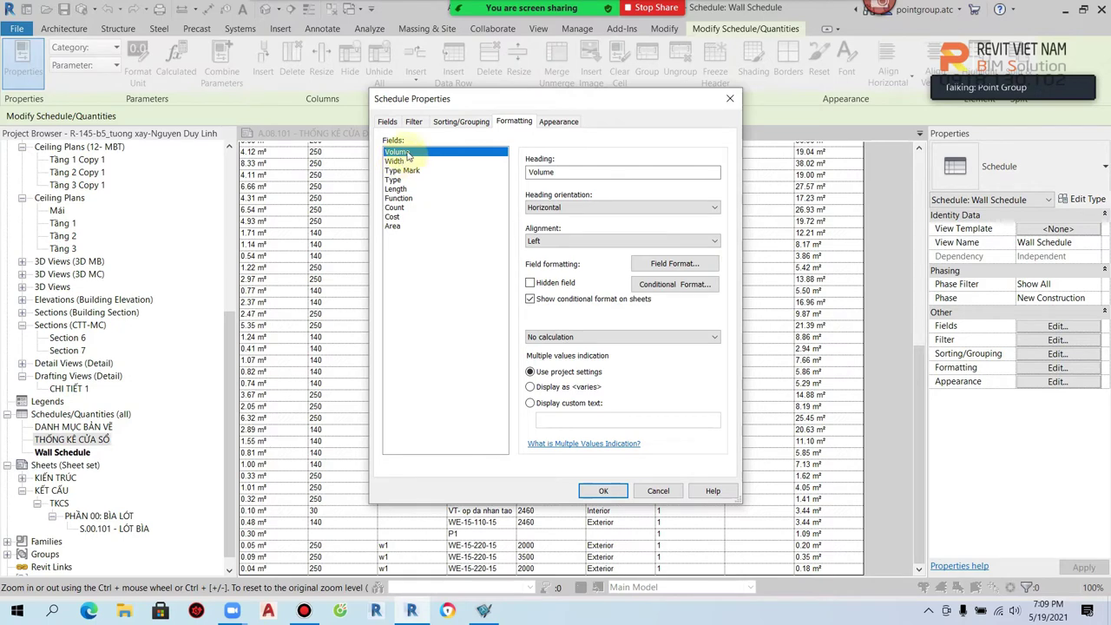
{"action": "left_click", "coordinate": [596, 337]}
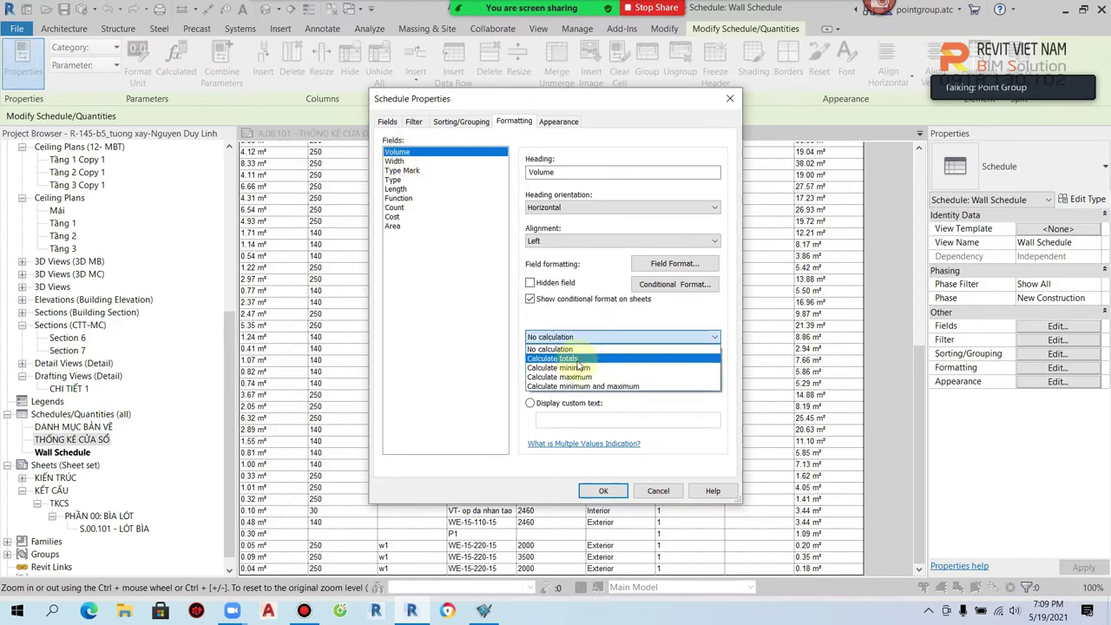
{"action": "left_click", "coordinate": [569, 350]}
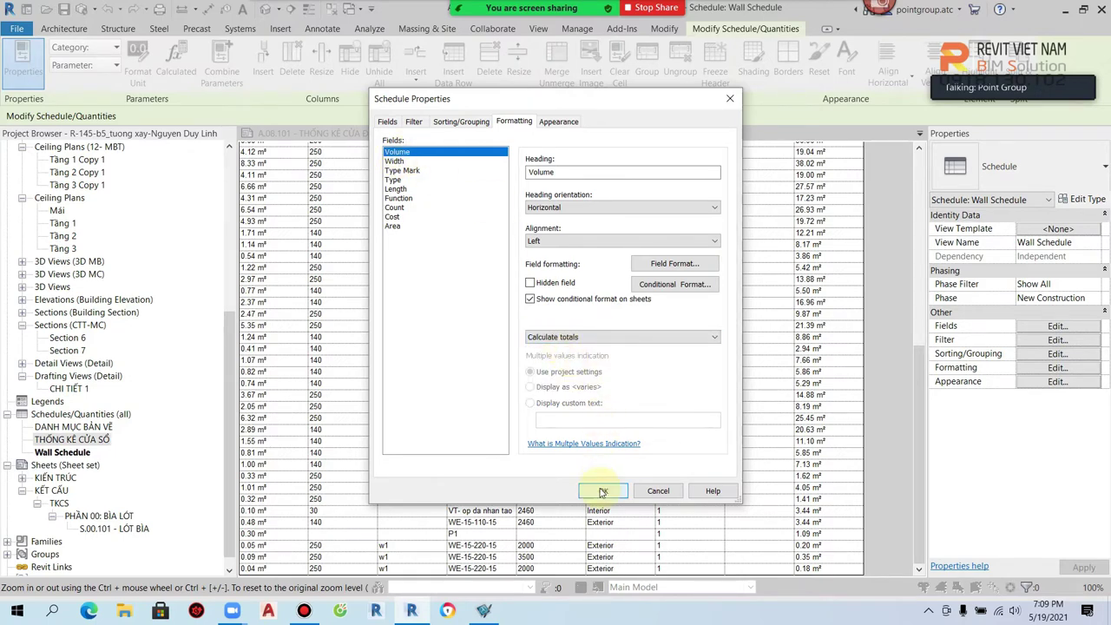
{"action": "left_click", "coordinate": [603, 490]}
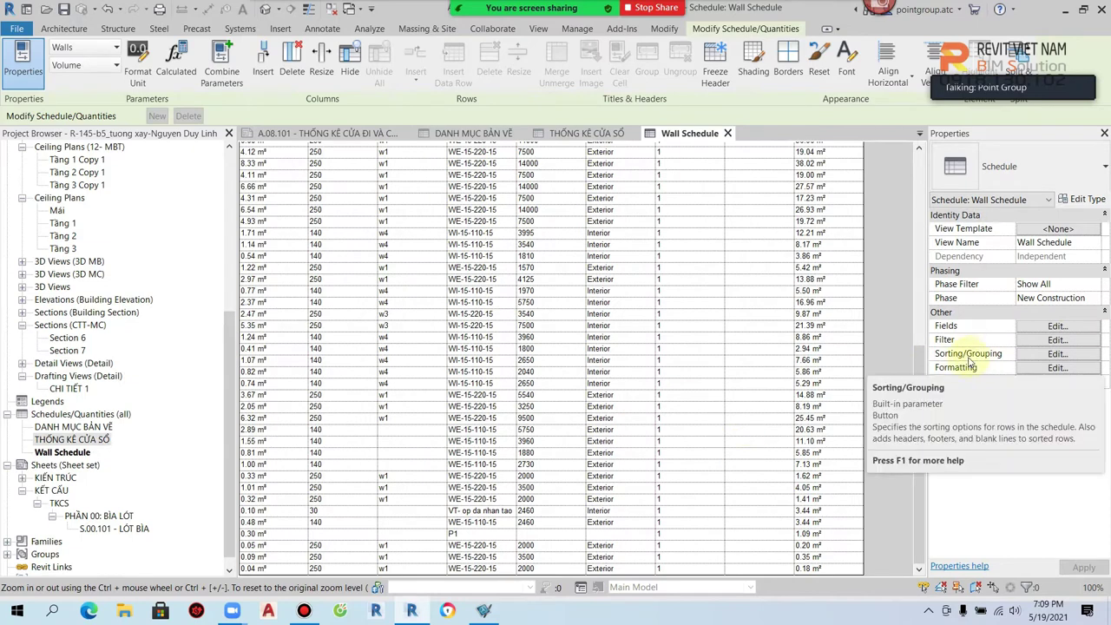
Step: Turn on grand totals in Sorting/Grouping and check the 142.72 Volume total row
{"action": "left_click", "coordinate": [1056, 353]}
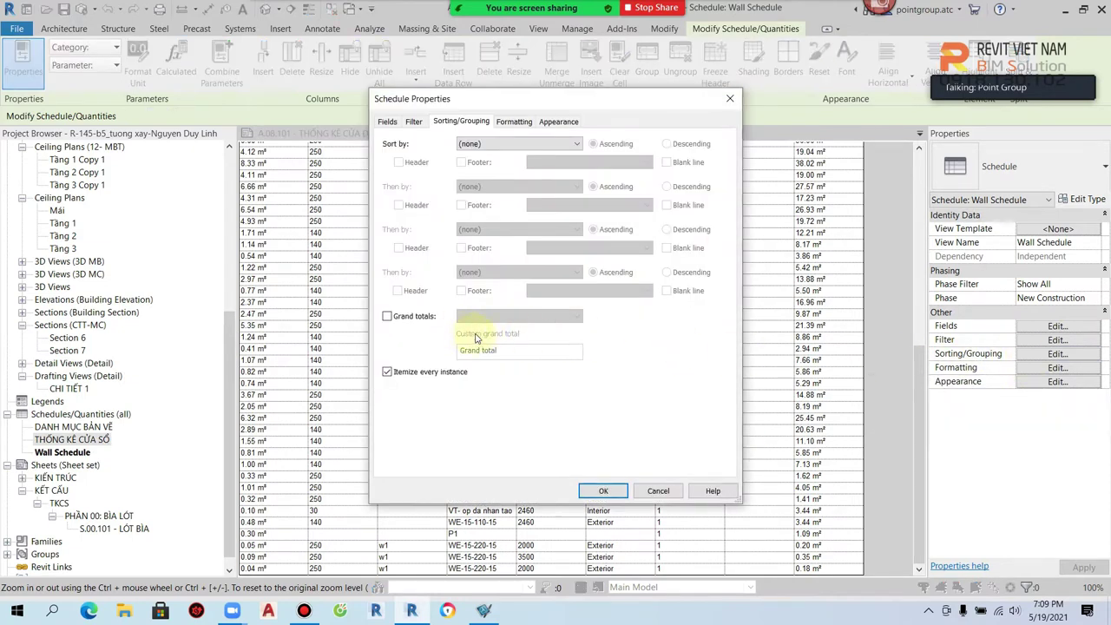
{"action": "left_click", "coordinate": [387, 316]}
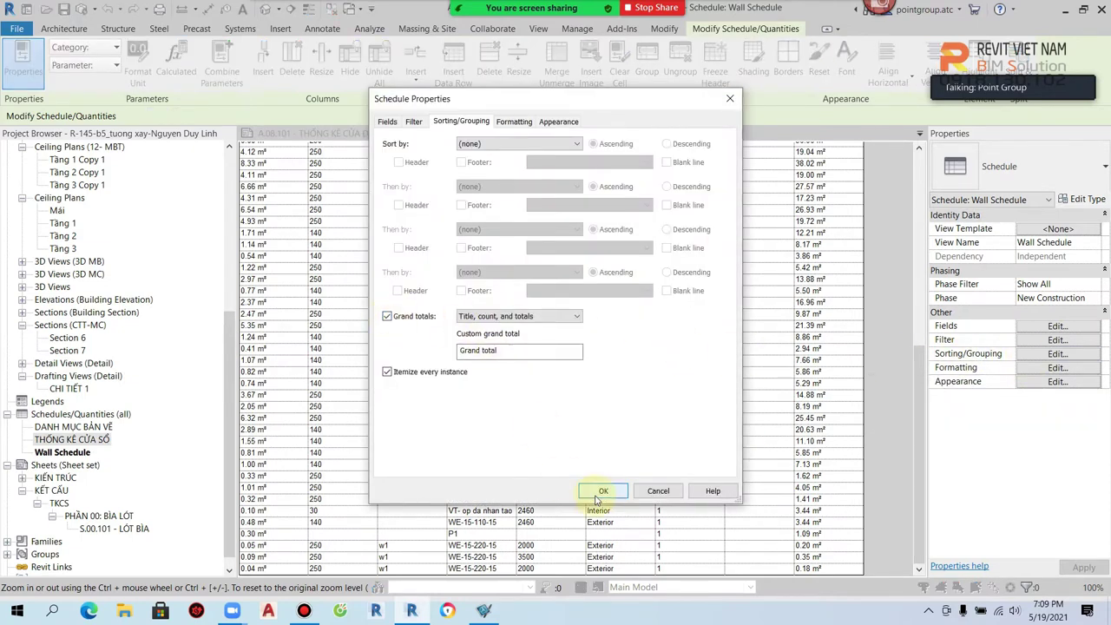
{"action": "left_click", "coordinate": [603, 491]}
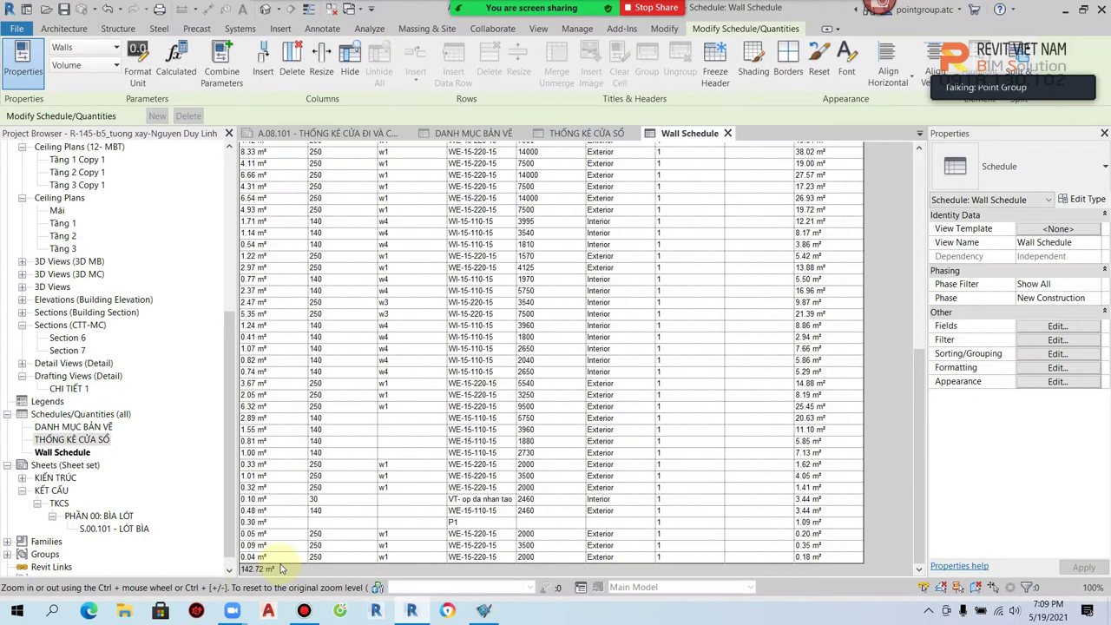
{"action": "scroll", "coordinate": [280, 565], "scroll_direction": "up", "scroll_amount": 6}
{"action": "scroll", "coordinate": [280, 564], "scroll_direction": "up", "scroll_amount": 6}
{"action": "scroll", "coordinate": [286, 360], "scroll_direction": "down", "scroll_amount": 5}
{"action": "scroll", "coordinate": [277, 362], "scroll_direction": "down", "scroll_amount": 5}
{"action": "scroll", "coordinate": [400, 377], "scroll_direction": "up", "scroll_amount": 10}
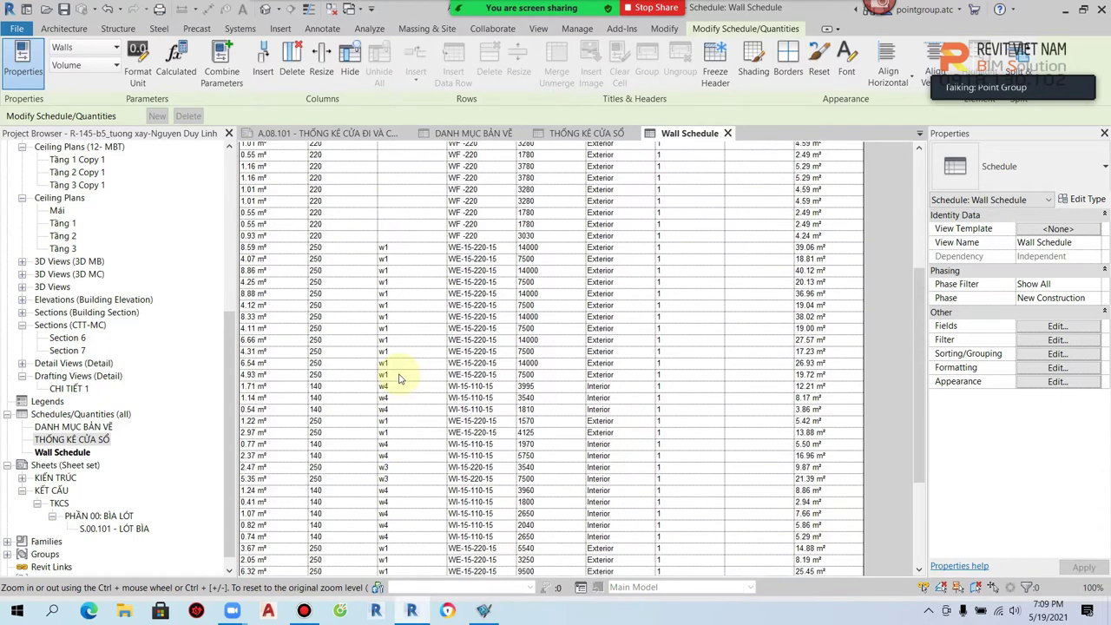
{"action": "scroll", "coordinate": [395, 347], "scroll_direction": "up", "scroll_amount": 1}
{"action": "scroll", "coordinate": [412, 378], "scroll_direction": "down", "scroll_amount": 5}
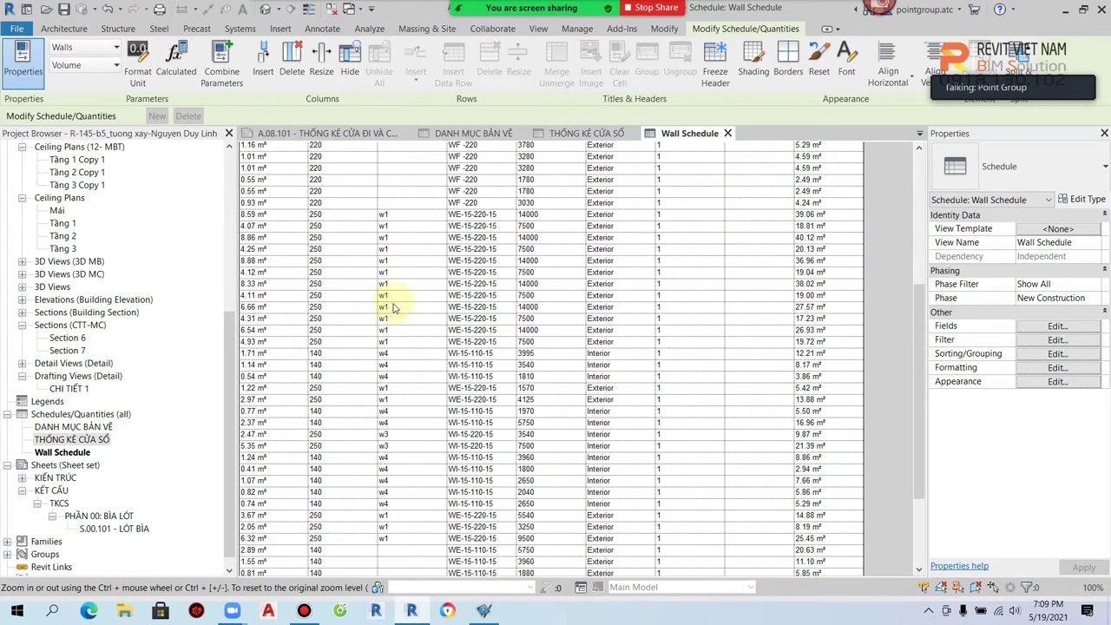
{"action": "scroll", "coordinate": [394, 525], "scroll_direction": "down", "scroll_amount": 5}
{"action": "scroll", "coordinate": [397, 460], "scroll_direction": "up", "scroll_amount": 5}
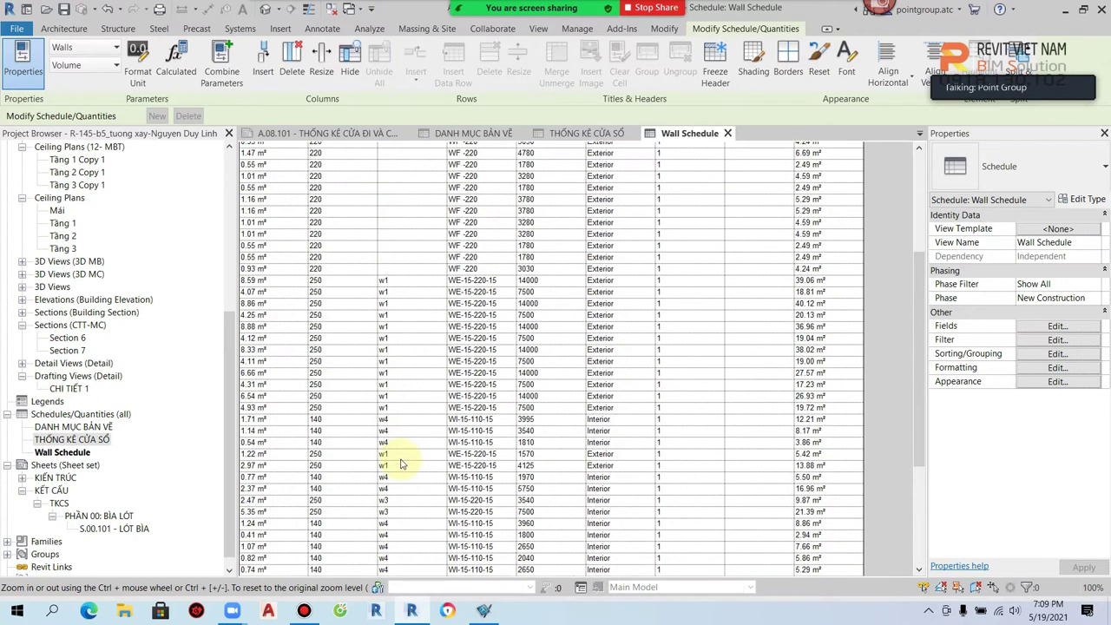
{"action": "scroll", "coordinate": [397, 390], "scroll_direction": "up", "scroll_amount": 6}
{"action": "scroll", "coordinate": [399, 277], "scroll_direction": "down", "scroll_amount": 1}
{"action": "scroll", "coordinate": [406, 329], "scroll_direction": "down", "scroll_amount": 5}
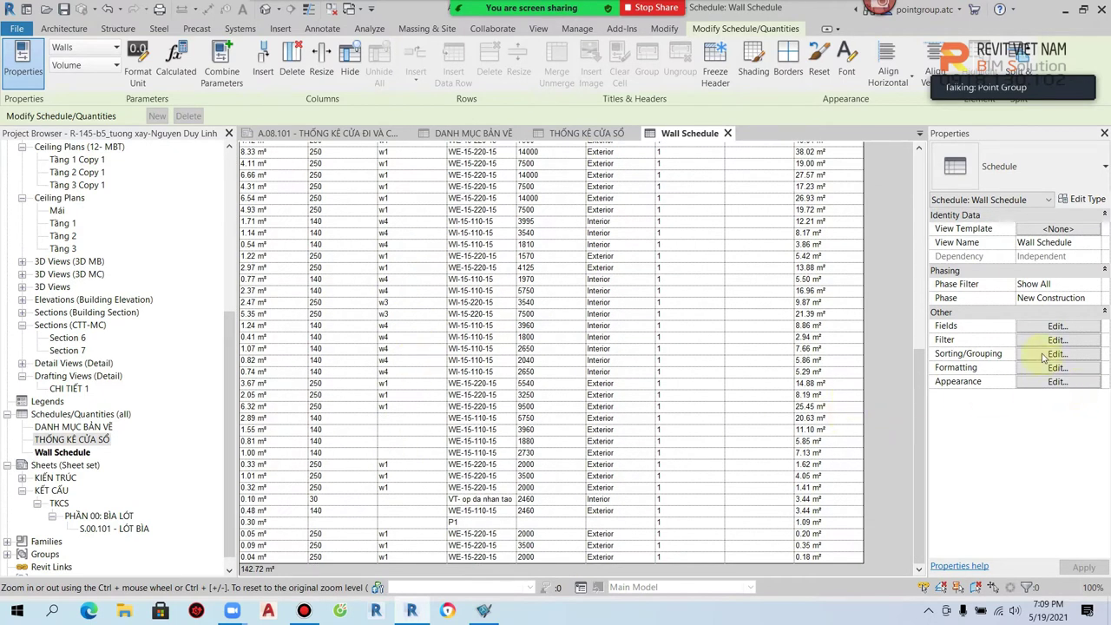
{"action": "left_click", "coordinate": [1057, 325]}
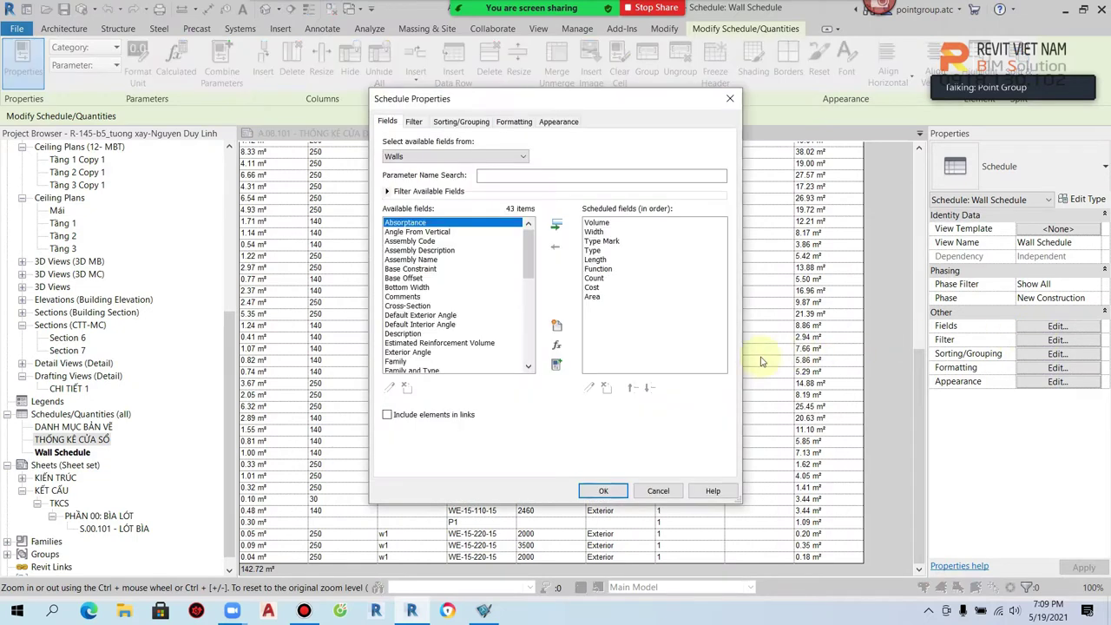
Step: Add a Number calculated field 'So luong gach' with formula (Volume*550)/1m³
{"action": "left_click", "coordinate": [560, 349]}
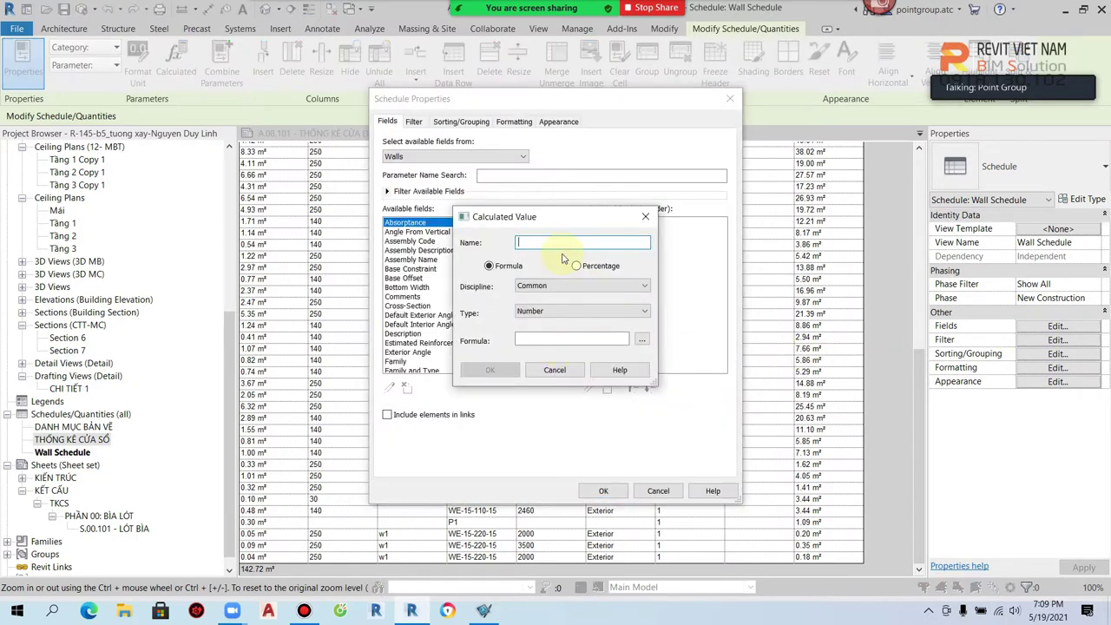
{"action": "type", "text": "So luon"}
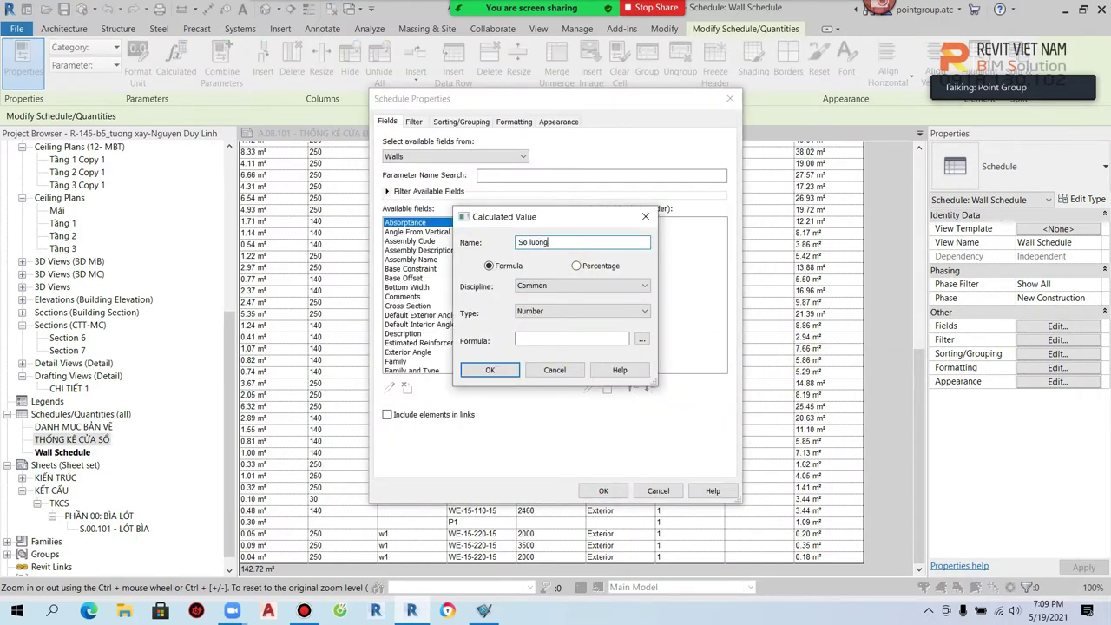
{"action": "type", "text": " gach"}
{"action": "left_click", "coordinate": [553, 314]}
{"action": "left_click", "coordinate": [553, 314]}
{"action": "left_click", "coordinate": [625, 340]}
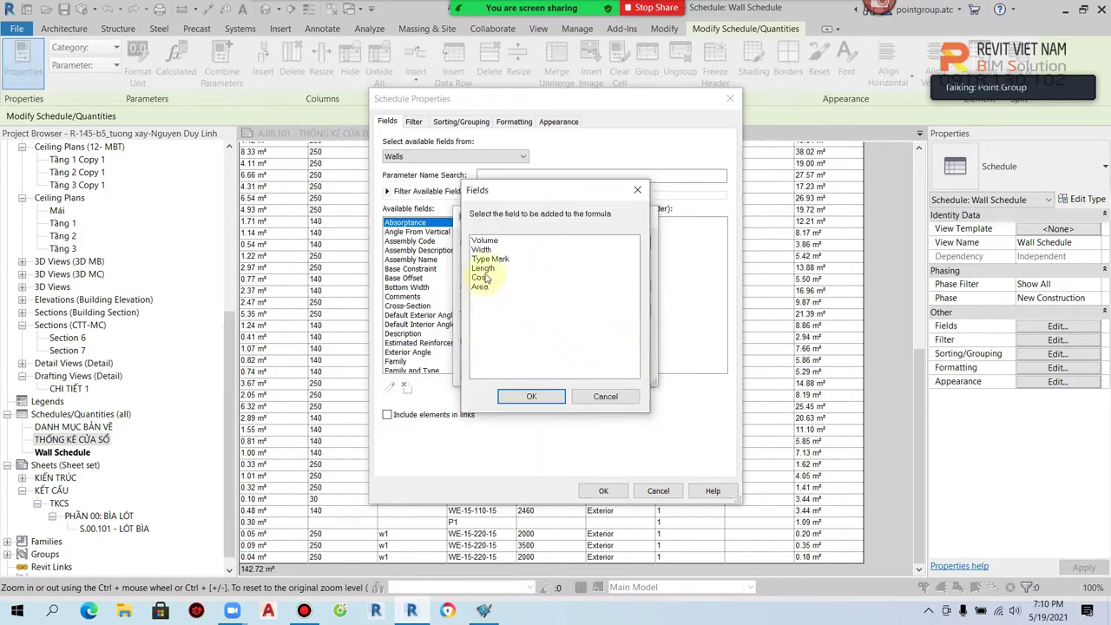
{"action": "left_click", "coordinate": [484, 241]}
{"action": "left_click", "coordinate": [531, 395]}
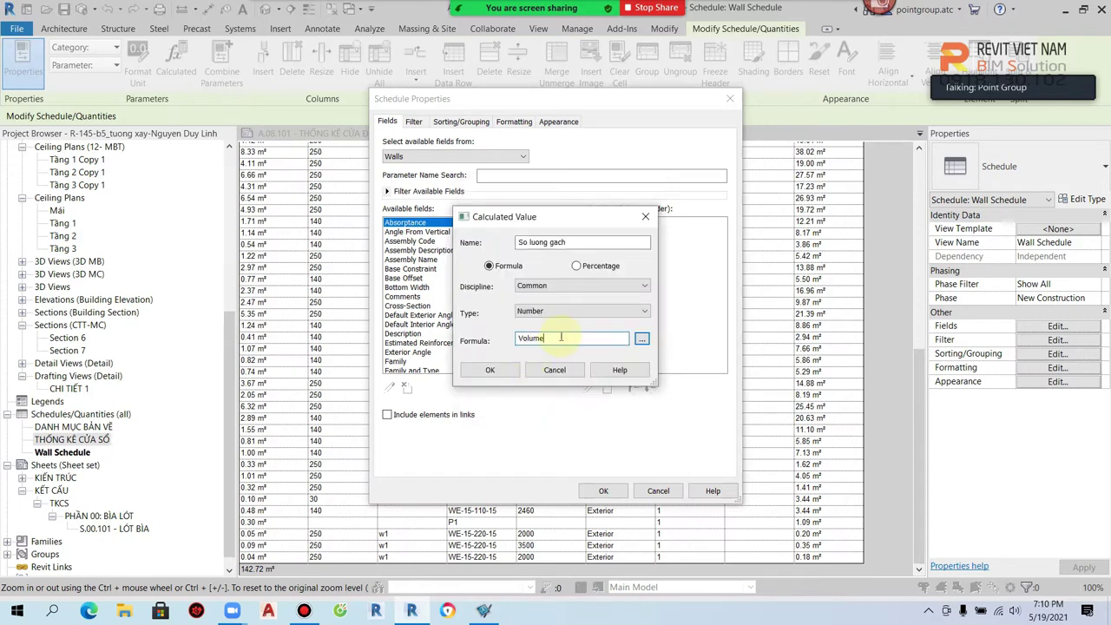
{"action": "type", "text": "*"}
{"action": "type", "text": "("}
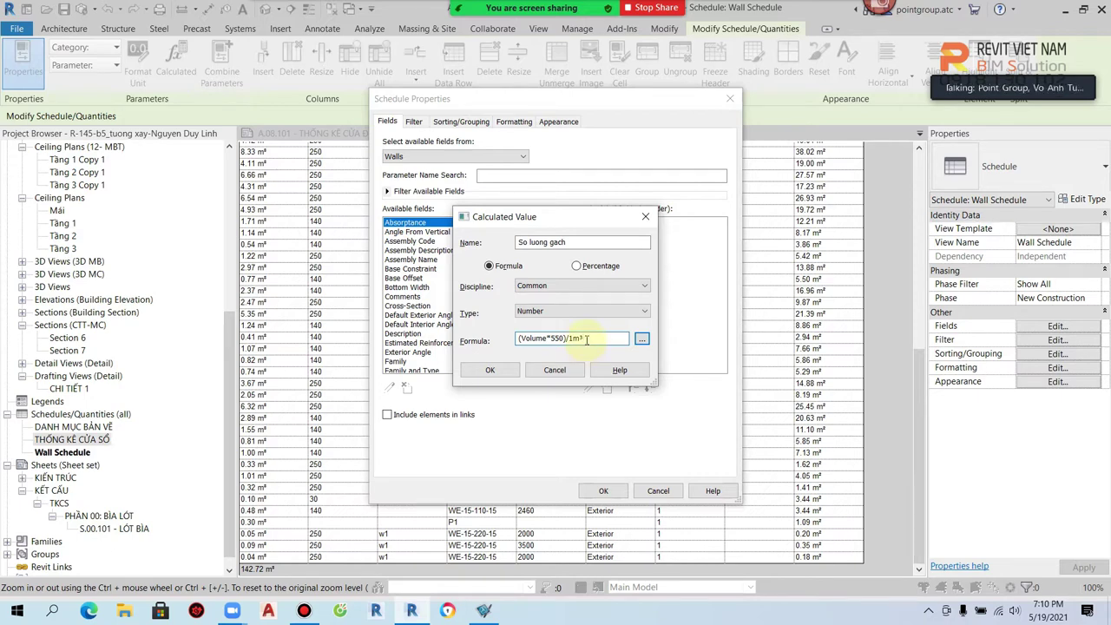
{"action": "left_click", "coordinate": [490, 369]}
{"action": "left_click", "coordinate": [605, 490]}
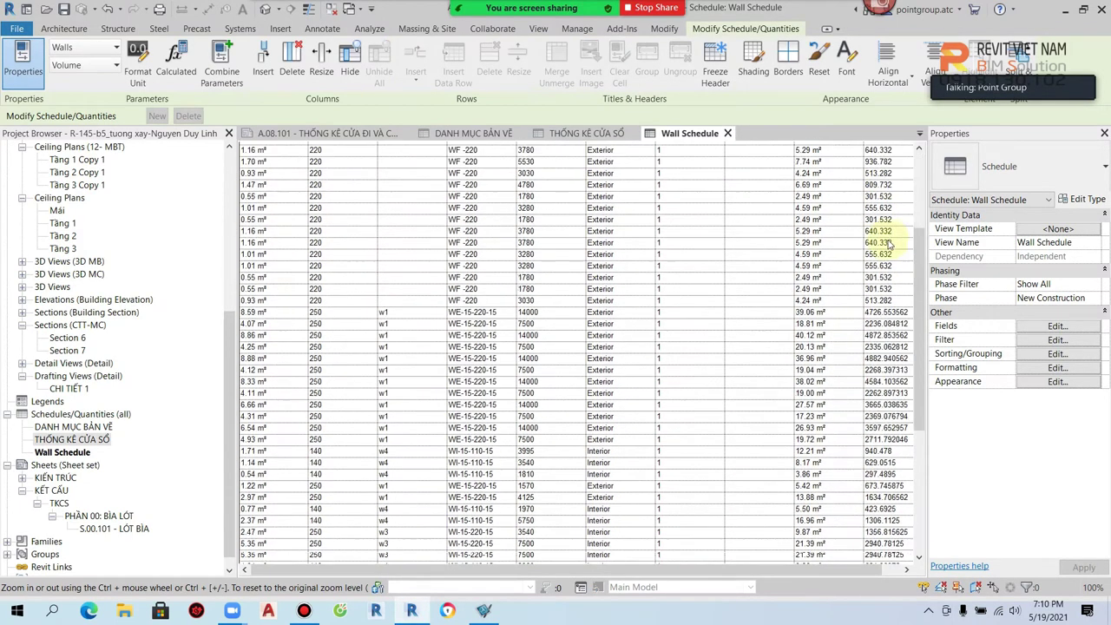
{"action": "scroll", "coordinate": [885, 260], "scroll_direction": "down", "scroll_amount": 10}
Step: Set So luong gach to calculate totals, keeping Volume totals on
{"action": "left_click", "coordinate": [1046, 368]}
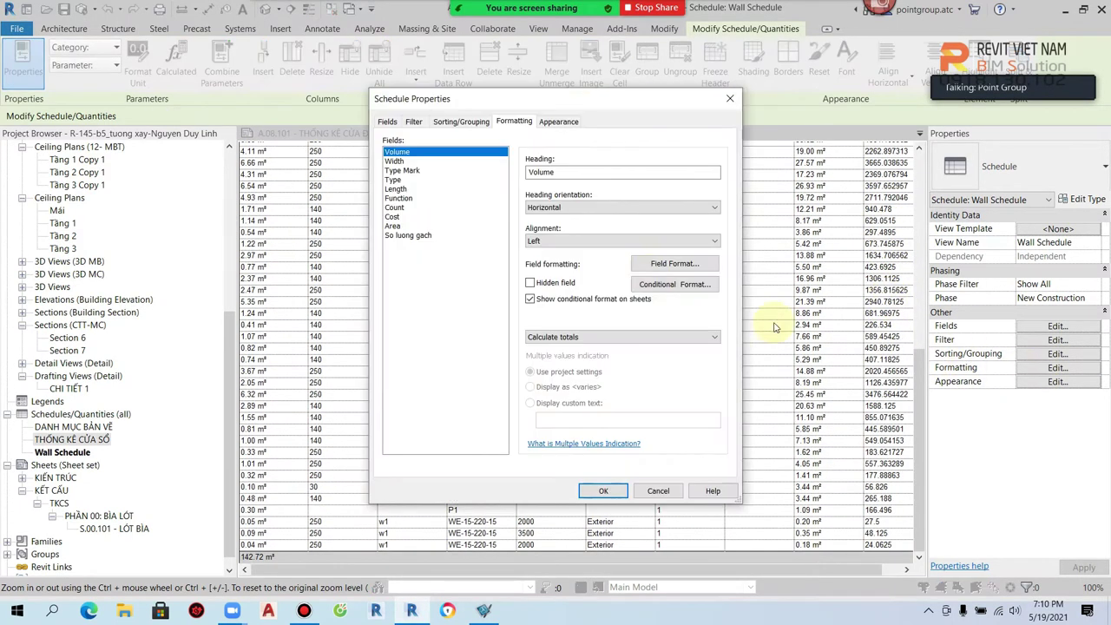
{"action": "left_click", "coordinate": [556, 337]}
{"action": "left_click", "coordinate": [557, 357]}
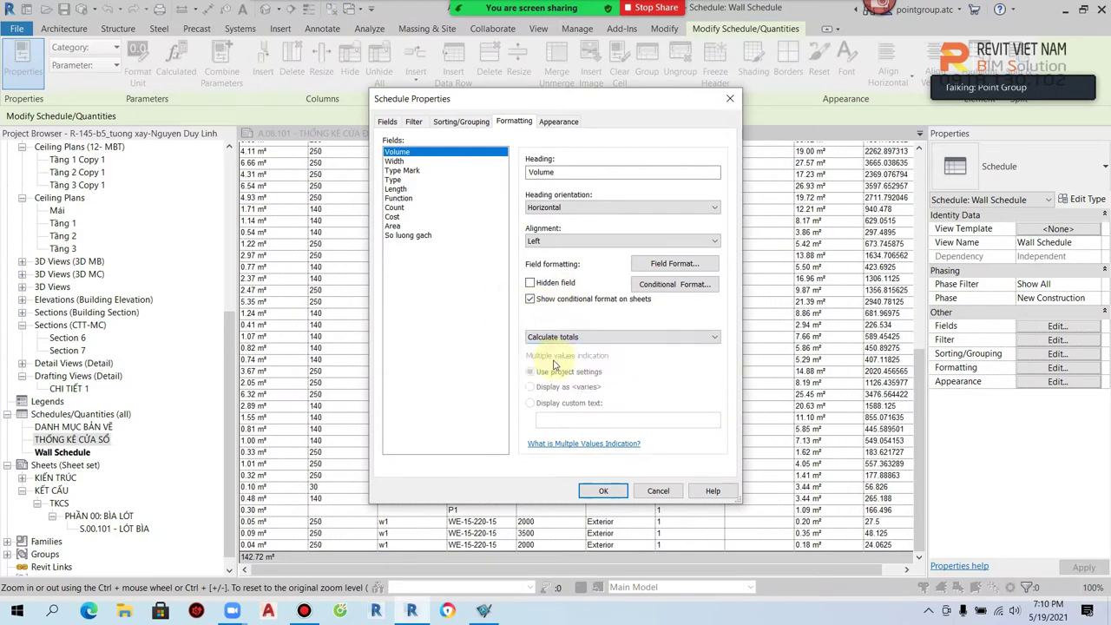
{"action": "left_click", "coordinate": [599, 492]}
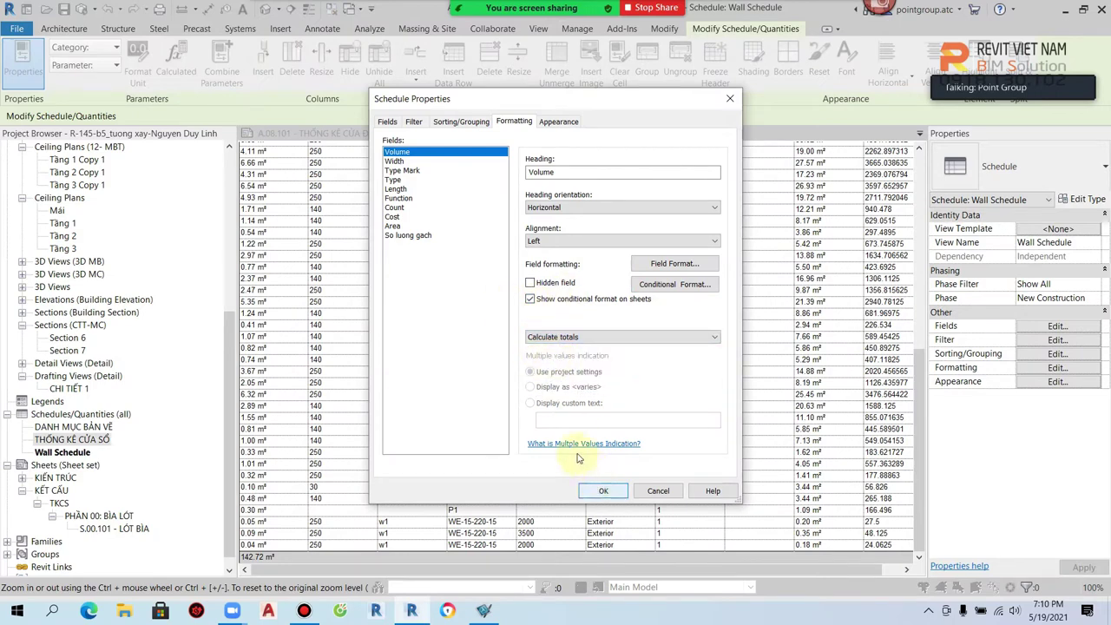
{"action": "left_click", "coordinate": [421, 235]}
{"action": "left_click", "coordinate": [550, 338]}
{"action": "left_click", "coordinate": [553, 357]}
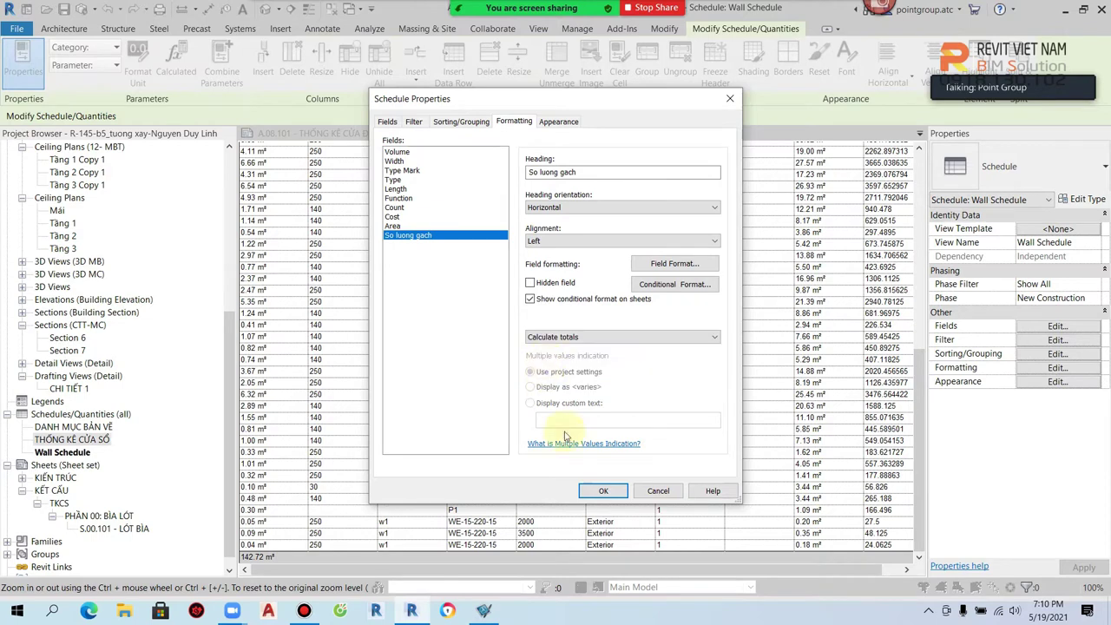
{"action": "left_click", "coordinate": [602, 491]}
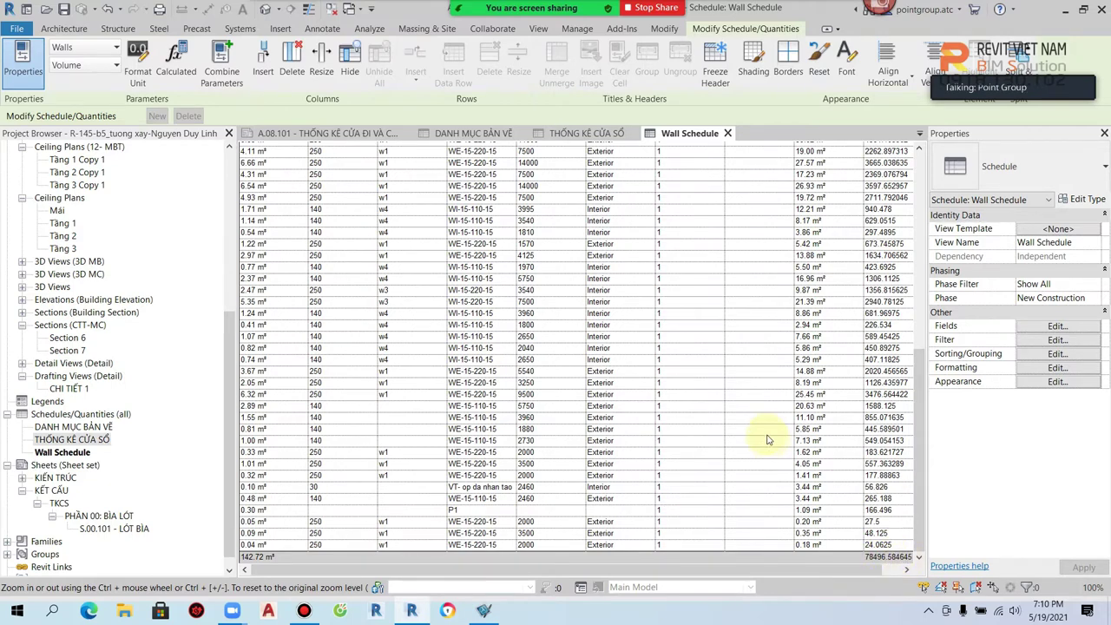
Step: Begin editing the Cost cell of the first WF -220 wall row
{"action": "scroll", "coordinate": [768, 439], "scroll_direction": "up", "scroll_amount": 10}
{"action": "scroll", "coordinate": [768, 443], "scroll_direction": "up", "scroll_amount": 10}
{"action": "left_click", "coordinate": [748, 213]}
{"action": "type", "text": "1100"}
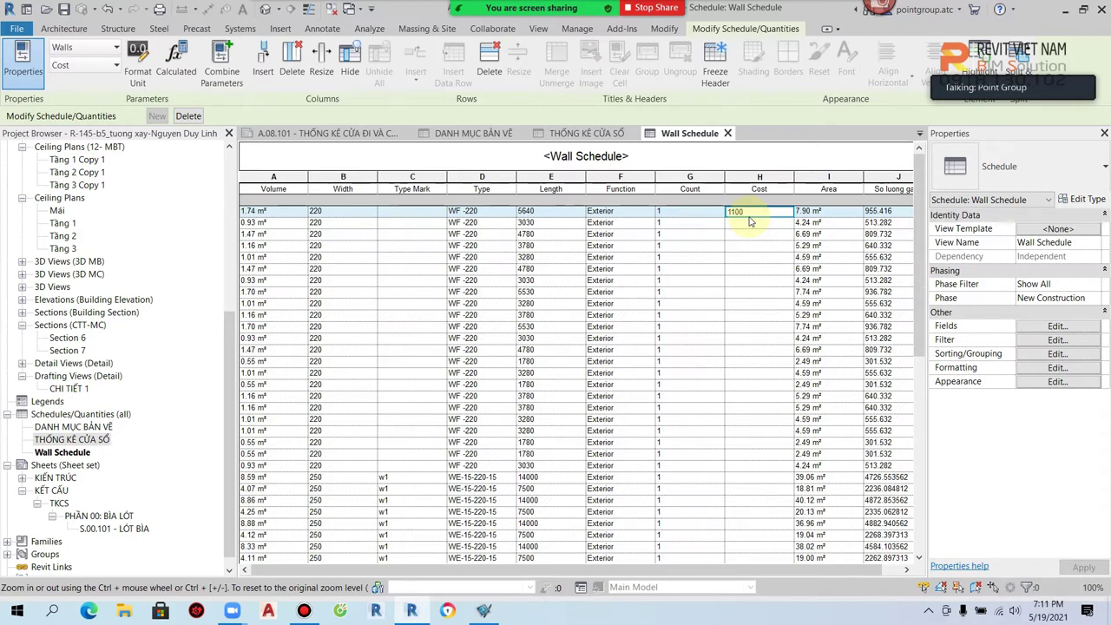
Step: Set Cost to 1400 for WF -220, 1300 for WE-15-220-15 and 1200 for WI-15-220-15 walls
{"action": "key", "text": "BackSpace"}
{"action": "key", "text": "BackSpace"}
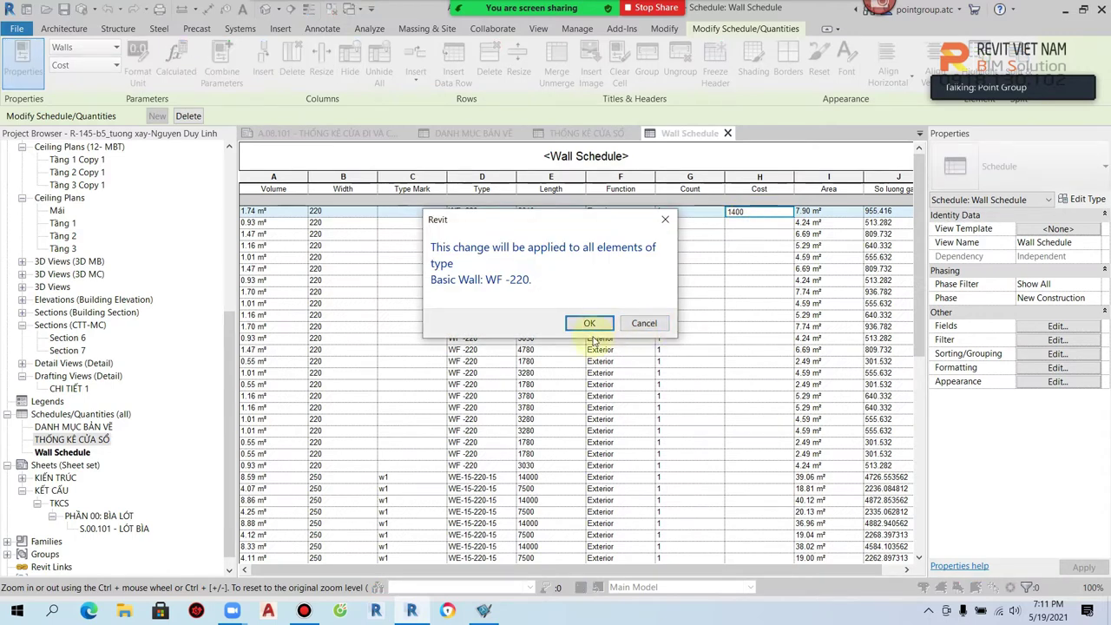
{"action": "left_click", "coordinate": [592, 322]}
{"action": "scroll", "coordinate": [704, 419], "scroll_direction": "down", "scroll_amount": 3}
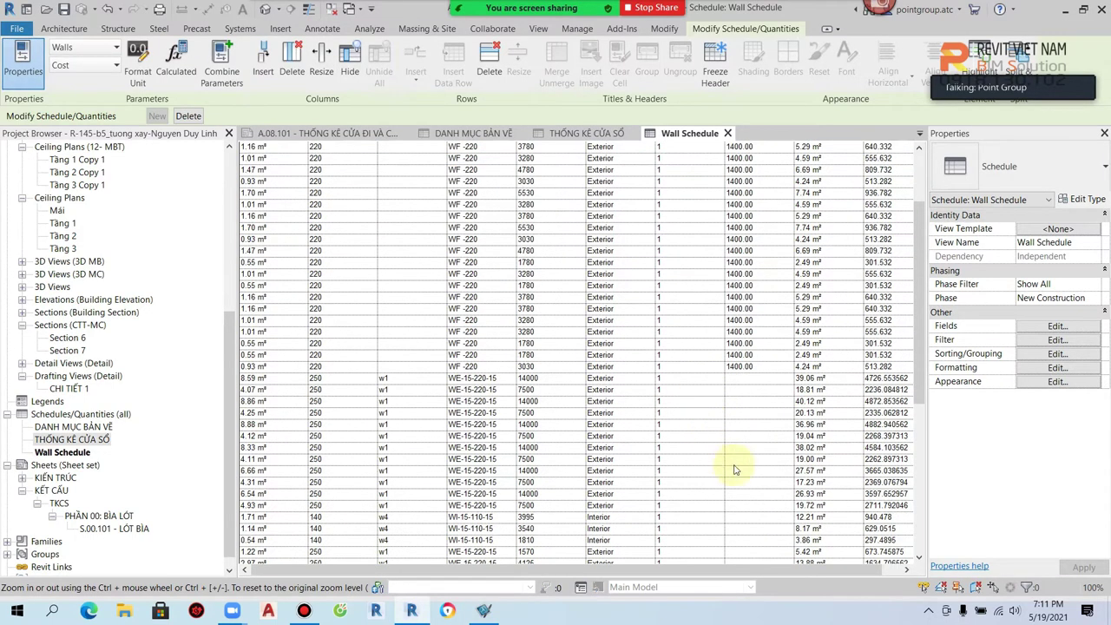
{"action": "left_click", "coordinate": [739, 378]}
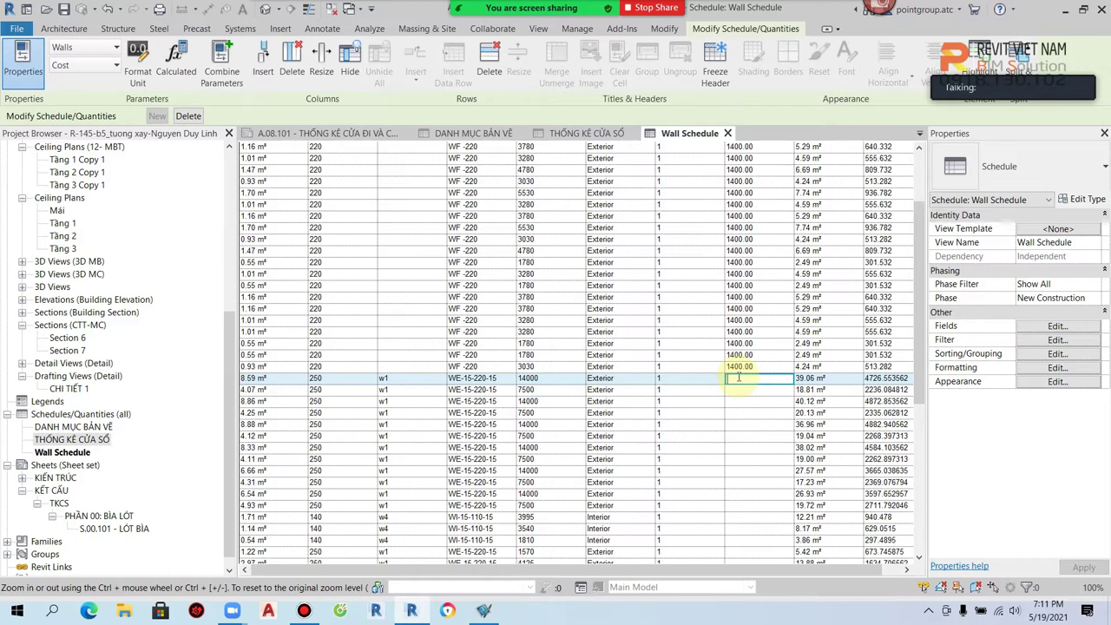
{"action": "type", "text": "1300"}
{"action": "key", "text": "Return"}
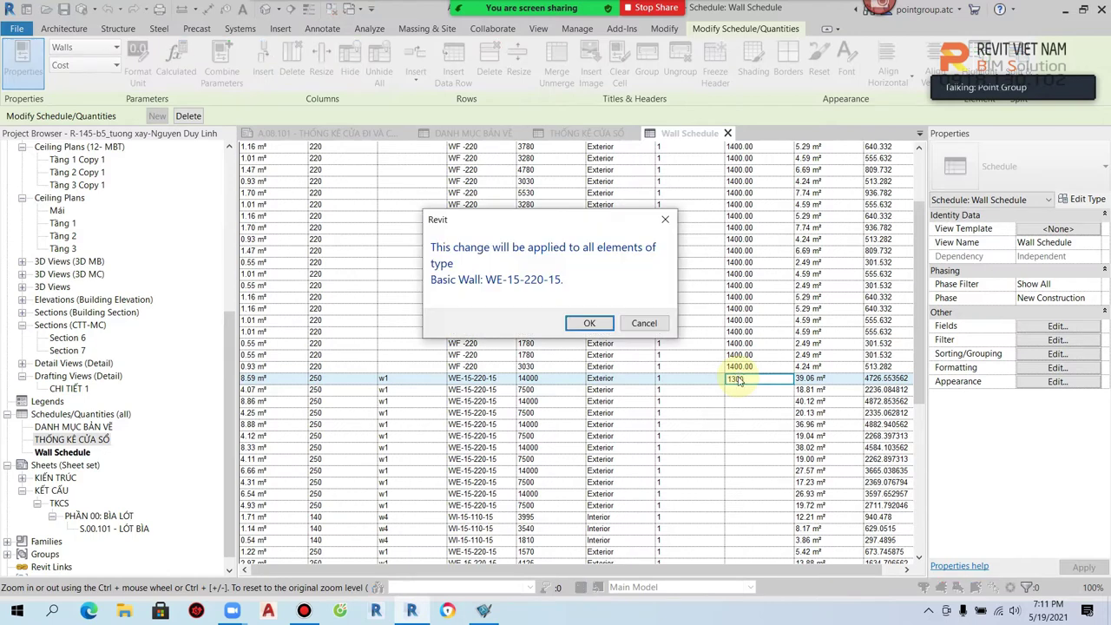
{"action": "left_click", "coordinate": [589, 323]}
{"action": "scroll", "coordinate": [738, 399], "scroll_direction": "down", "scroll_amount": 5}
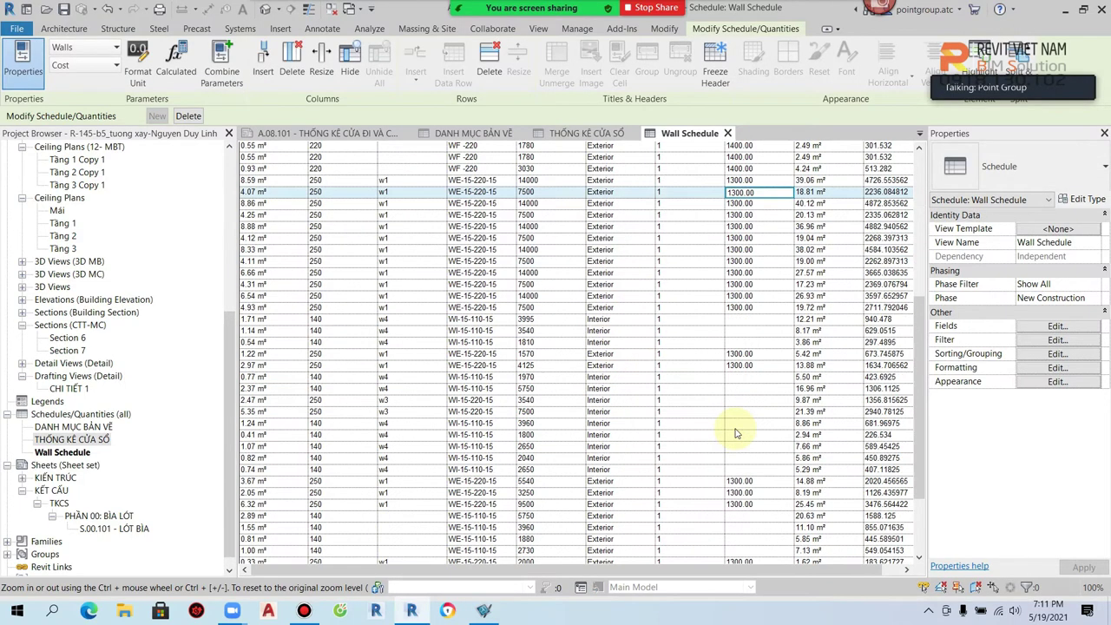
{"action": "left_click", "coordinate": [738, 400]}
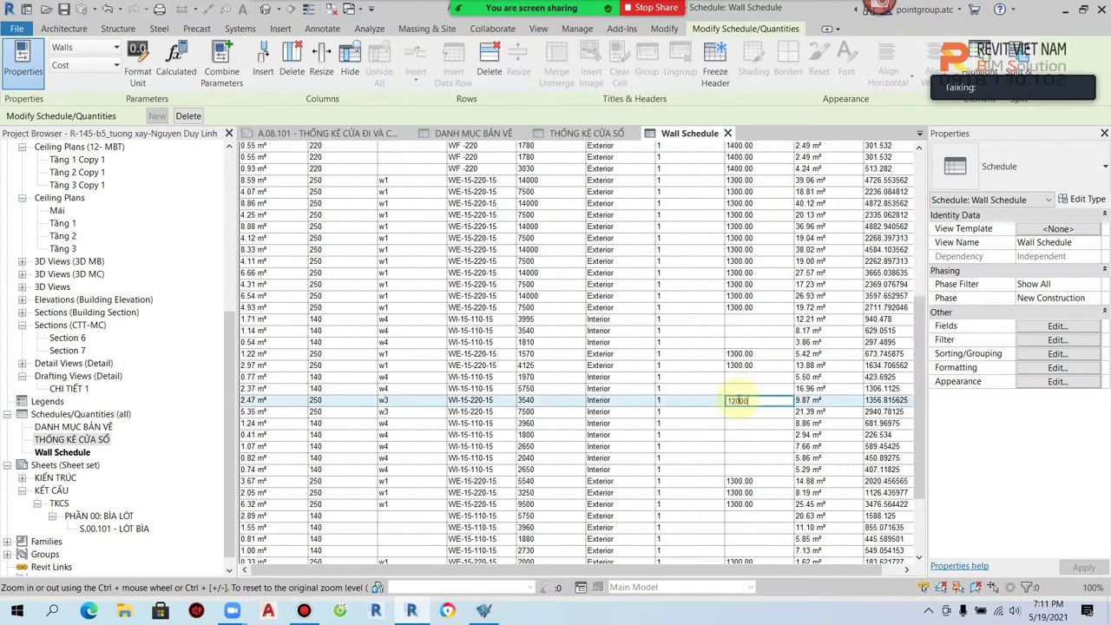
{"action": "key", "text": "Return"}
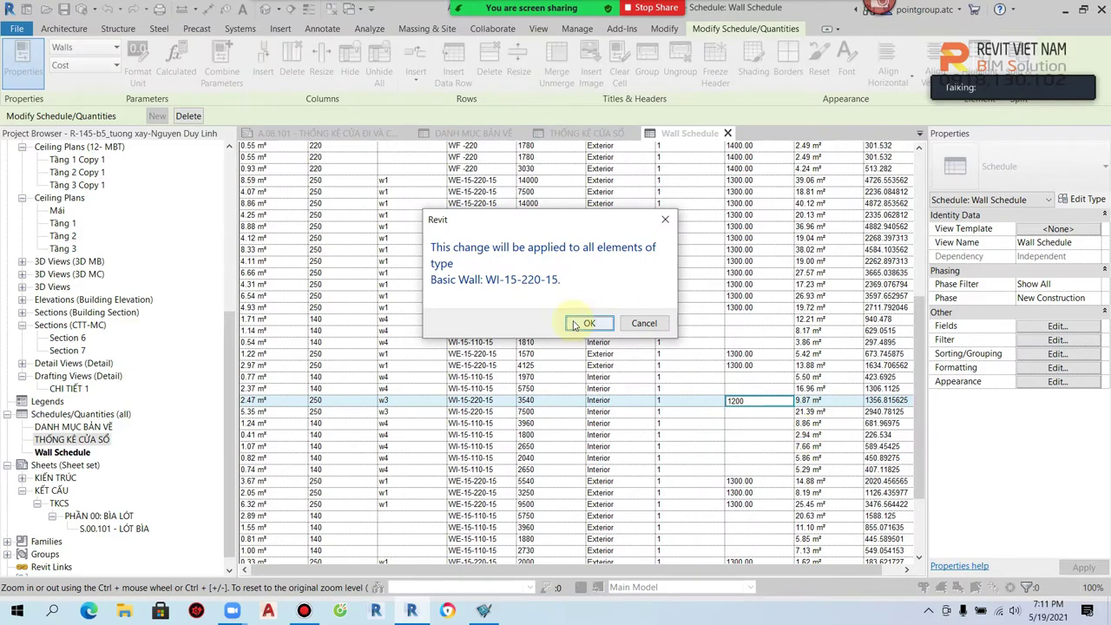
{"action": "left_click", "coordinate": [589, 323]}
Step: Set Cost to 1300 for the 1800-length wall's type and 1100 for WE-15-110-15 walls
{"action": "left_click", "coordinate": [756, 435]}
{"action": "type", "text": "1300"}
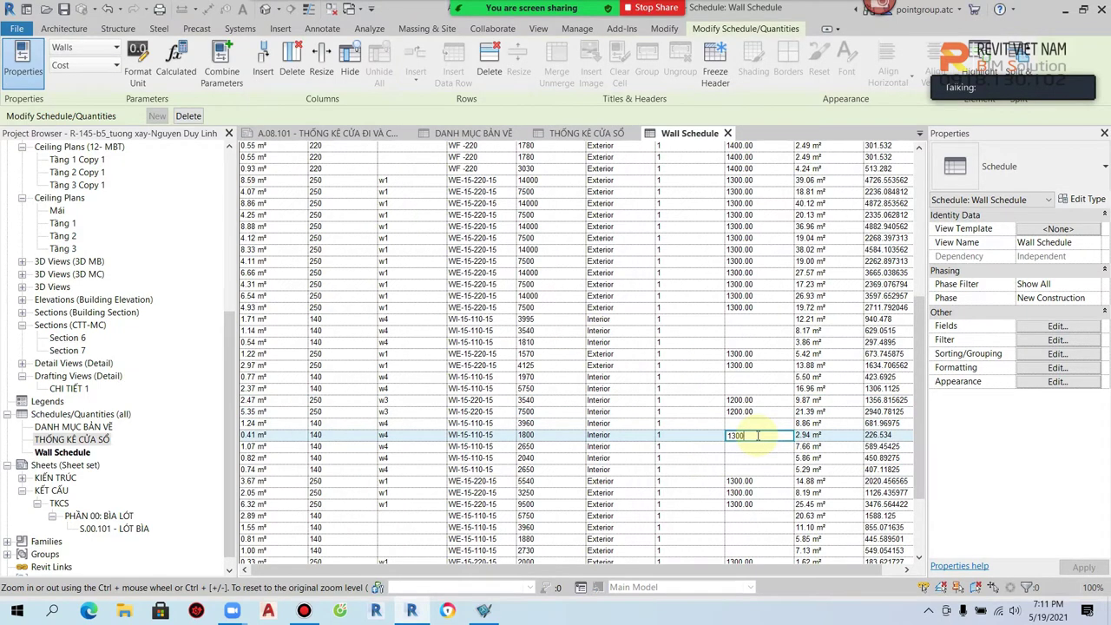
{"action": "key", "text": "Return"}
{"action": "left_click", "coordinate": [590, 324]}
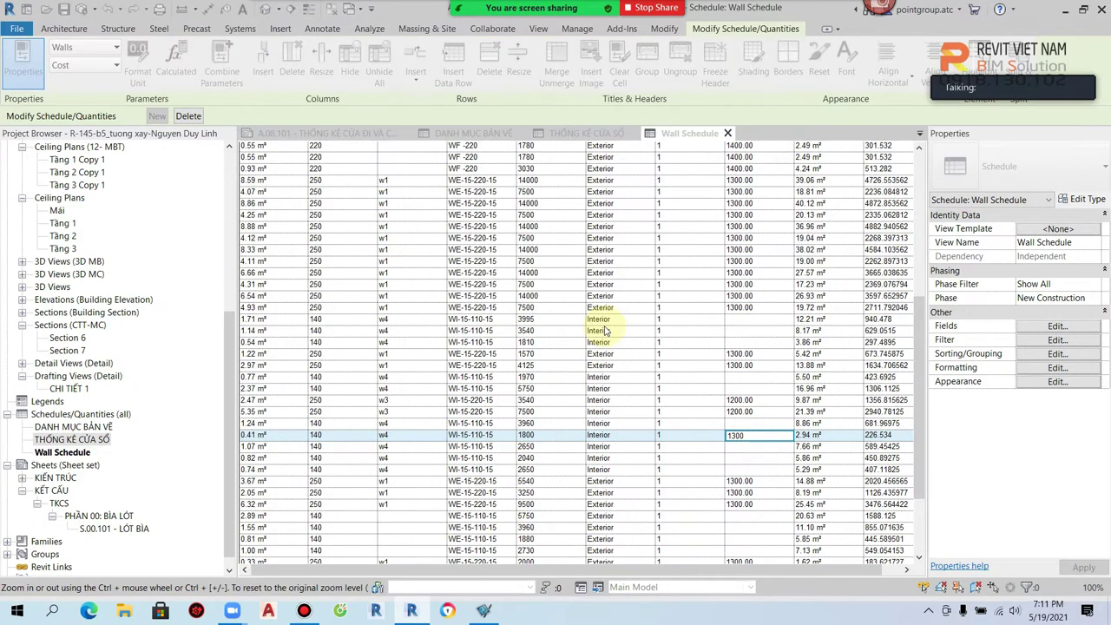
{"action": "scroll", "coordinate": [716, 407], "scroll_direction": "down", "scroll_amount": 3}
{"action": "left_click", "coordinate": [741, 406]}
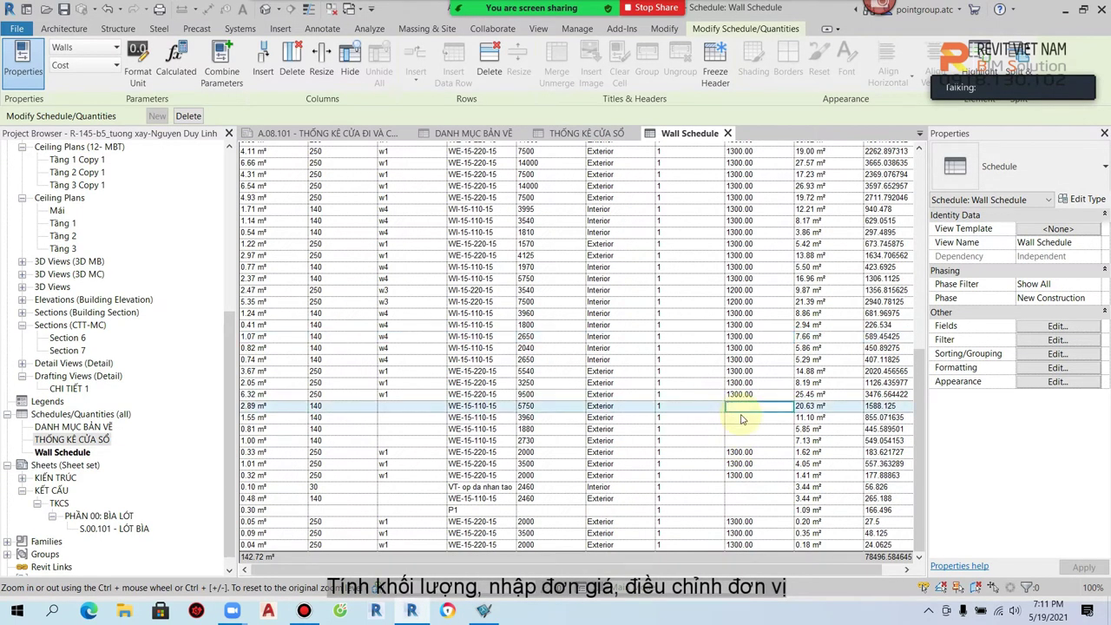
{"action": "type", "text": "1100"}
{"action": "key", "text": "Return"}
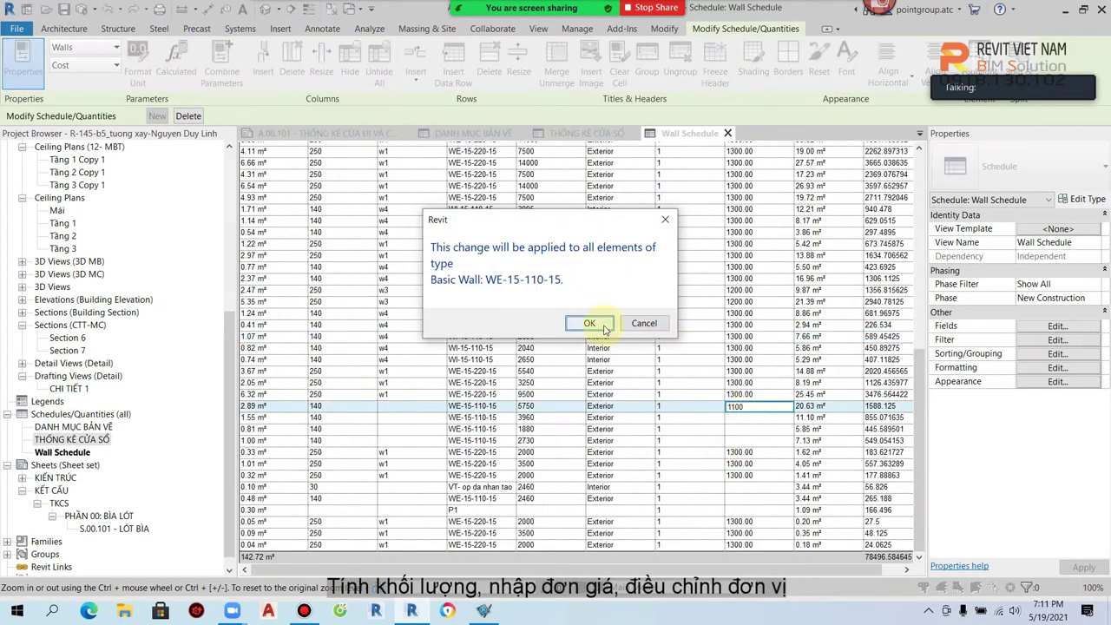
{"action": "left_click", "coordinate": [590, 326]}
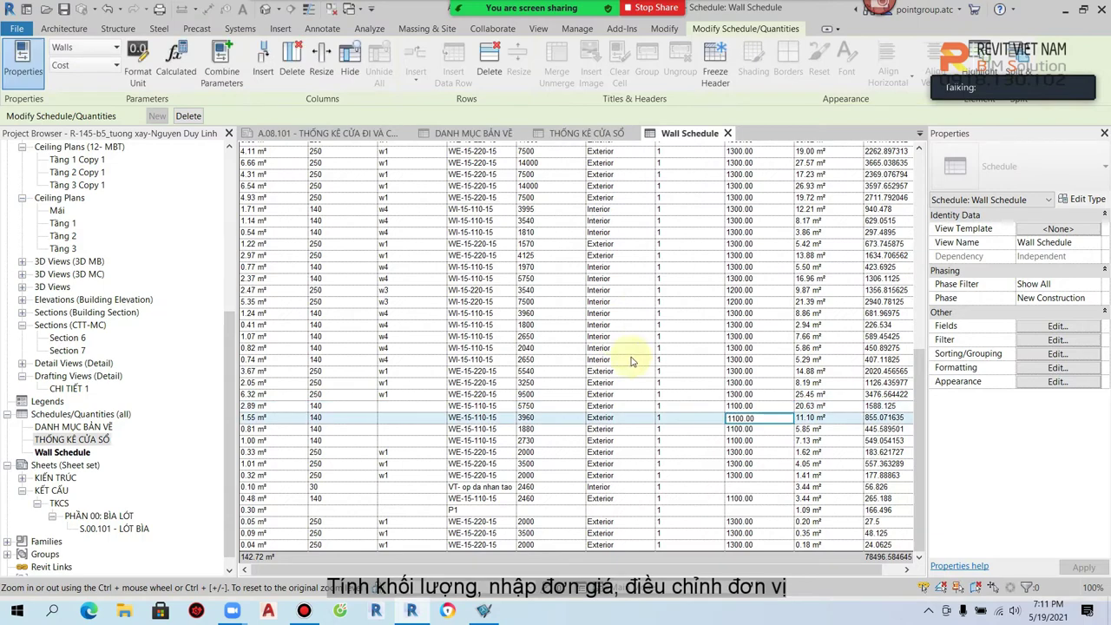
{"action": "left_click", "coordinate": [741, 488]}
{"action": "scroll", "coordinate": [743, 484], "scroll_direction": "up", "scroll_amount": 5}
{"action": "scroll", "coordinate": [720, 390], "scroll_direction": "up", "scroll_amount": 5}
{"action": "scroll", "coordinate": [695, 330], "scroll_direction": "down", "scroll_amount": 3}
{"action": "scroll", "coordinate": [538, 408], "scroll_direction": "down", "scroll_amount": 5}
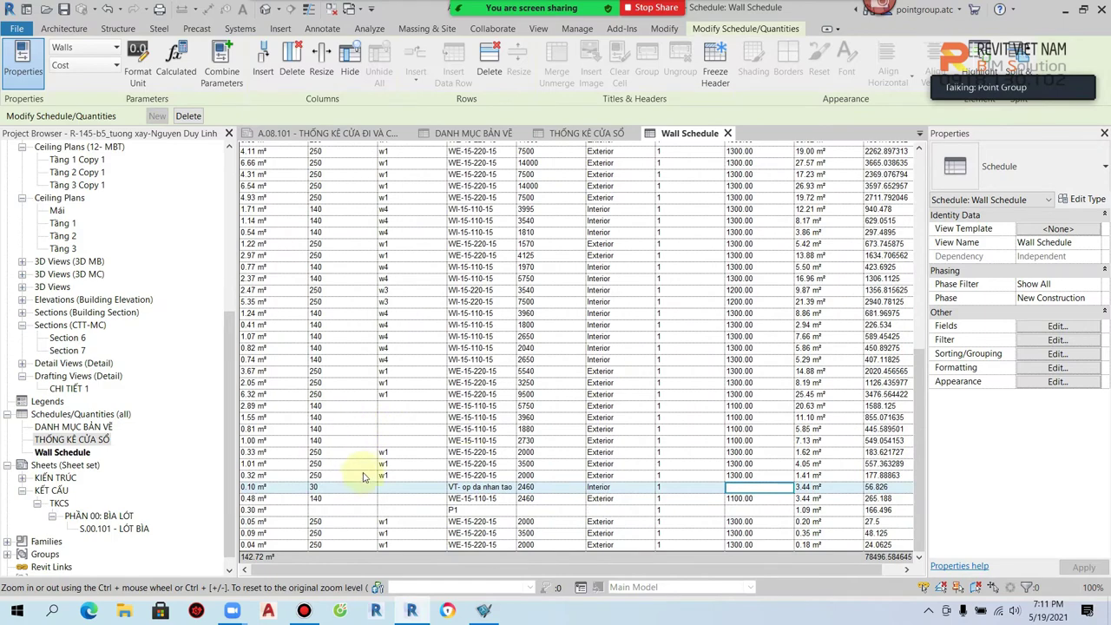
{"action": "scroll", "coordinate": [473, 460], "scroll_direction": "up", "scroll_amount": 2}
{"action": "scroll", "coordinate": [471, 417], "scroll_direction": "up", "scroll_amount": 5}
{"action": "scroll", "coordinate": [468, 251], "scroll_direction": "up", "scroll_amount": 5}
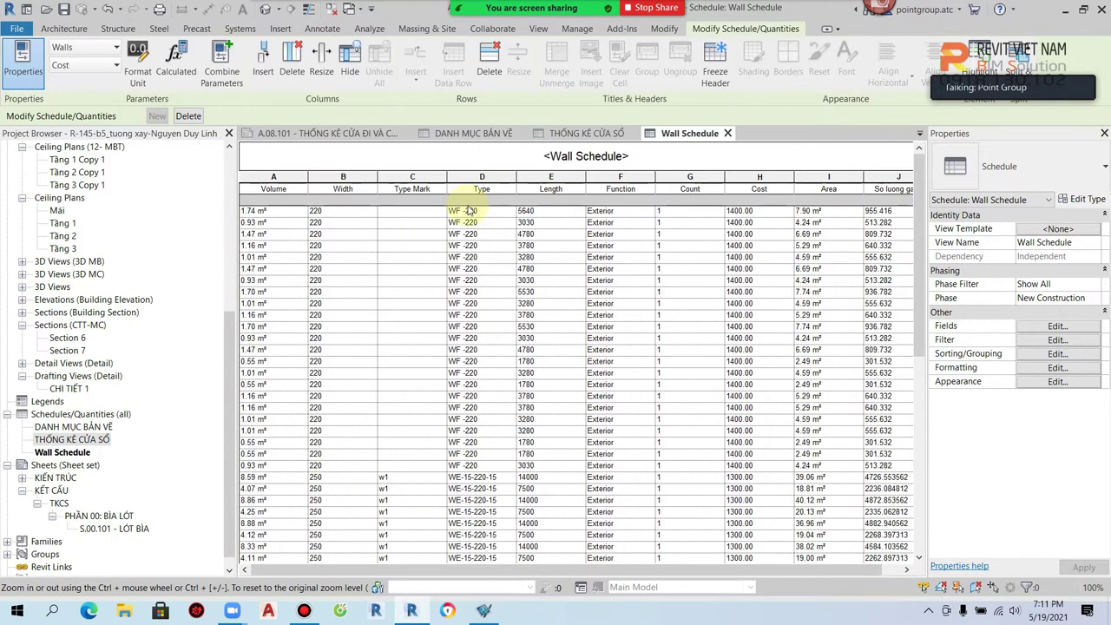
{"action": "scroll", "coordinate": [464, 251], "scroll_direction": "down", "scroll_amount": 10}
{"action": "scroll", "coordinate": [473, 304], "scroll_direction": "down", "scroll_amount": 3}
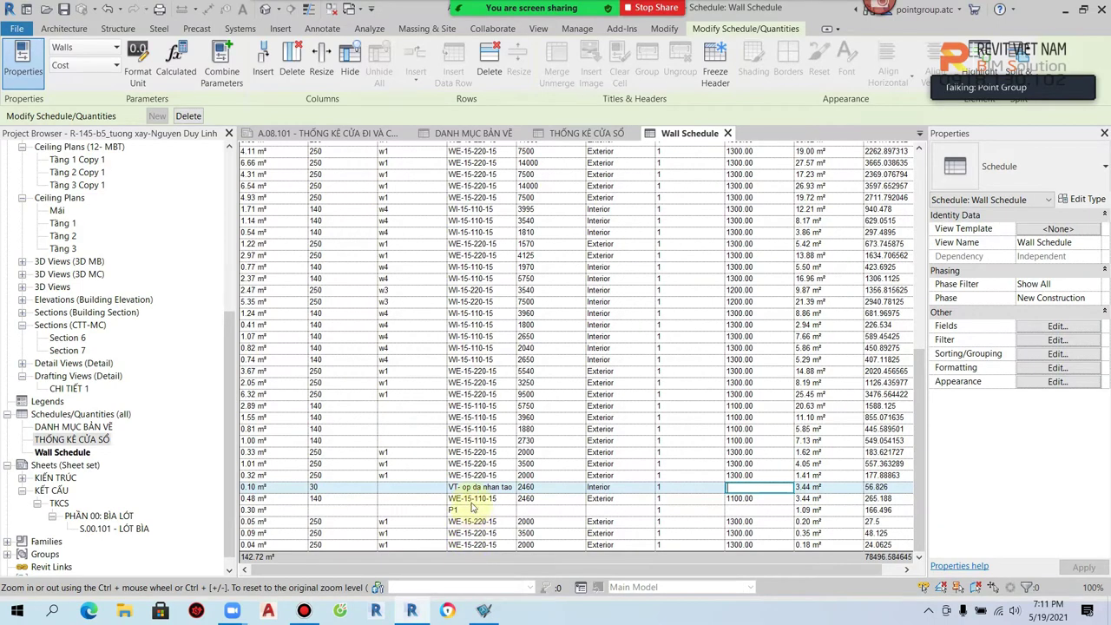
{"action": "scroll", "coordinate": [473, 457], "scroll_direction": "up", "scroll_amount": 10}
{"action": "scroll", "coordinate": [473, 469], "scroll_direction": "up", "scroll_amount": 10}
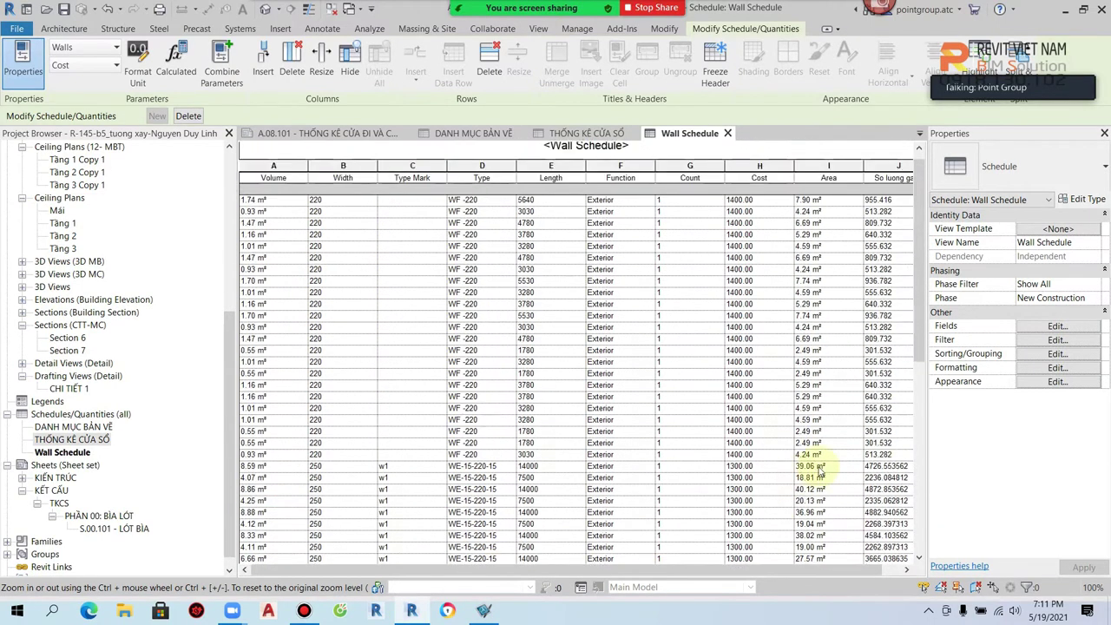
{"action": "left_click", "coordinate": [1044, 344]}
{"action": "left_click", "coordinate": [508, 144]}
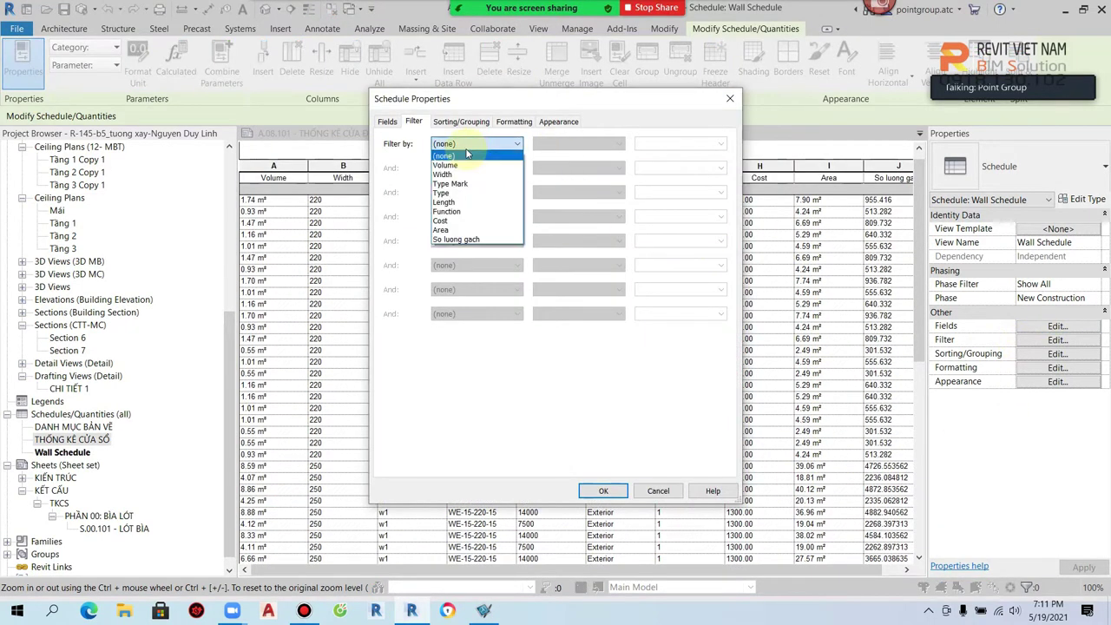
{"action": "left_click", "coordinate": [729, 98]}
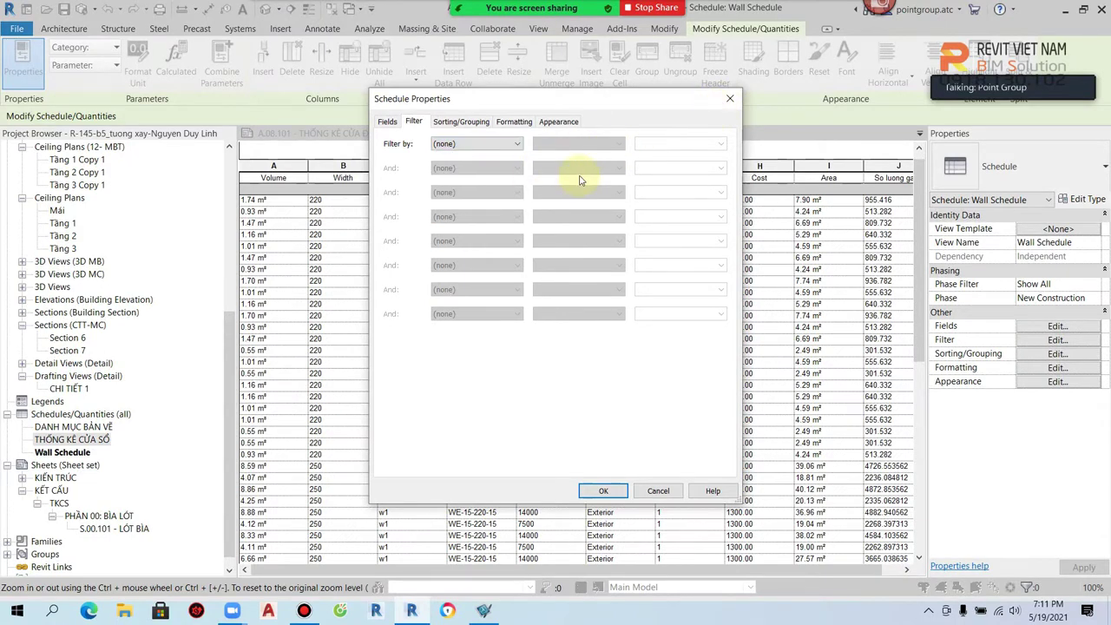
{"action": "key", "text": "Escape"}
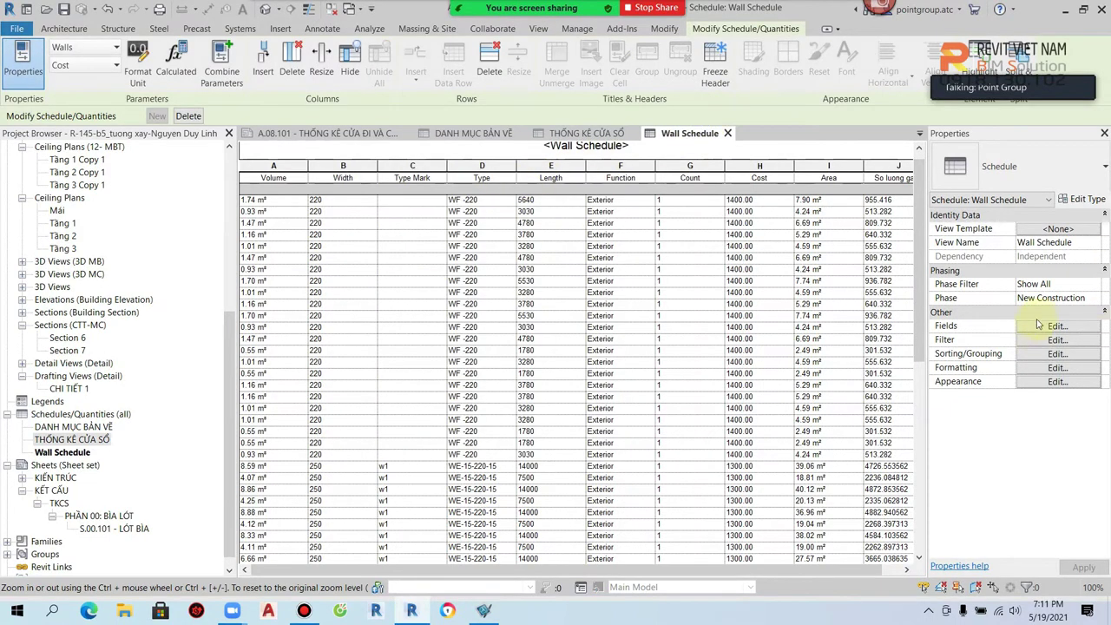
{"action": "left_click", "coordinate": [1050, 326]}
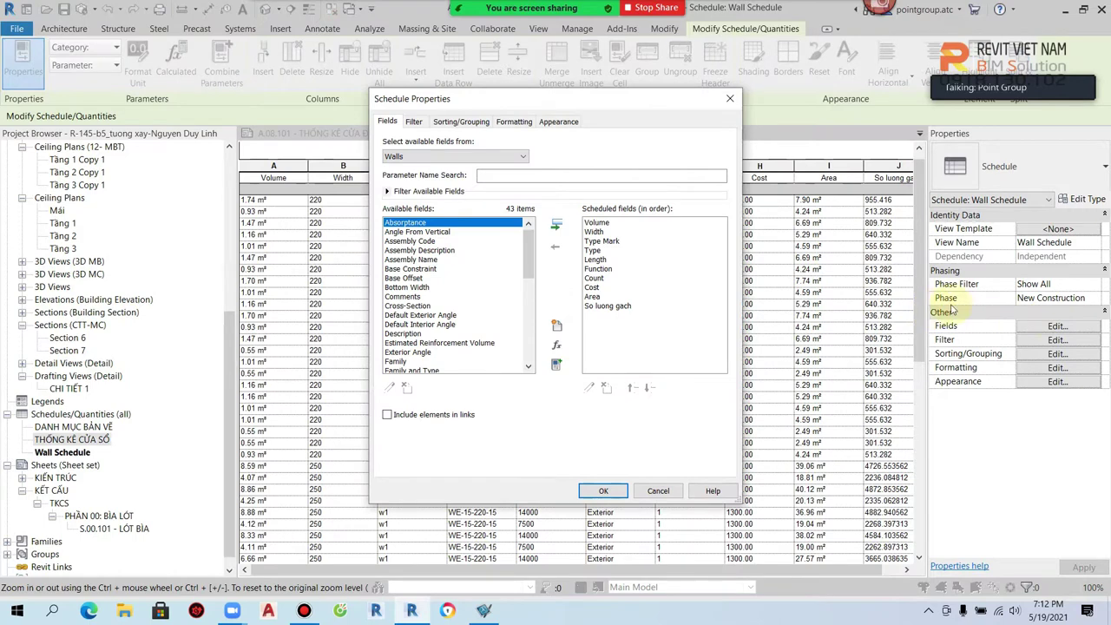
{"action": "key", "text": "Escape"}
{"action": "left_click", "coordinate": [1055, 340]}
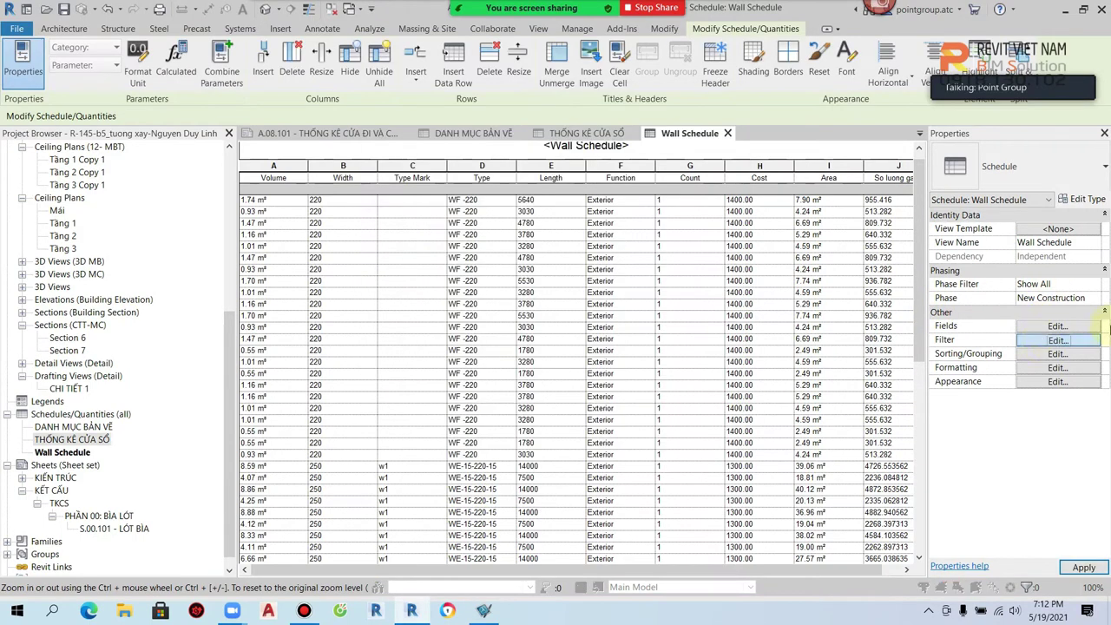
{"action": "left_click", "coordinate": [481, 143]}
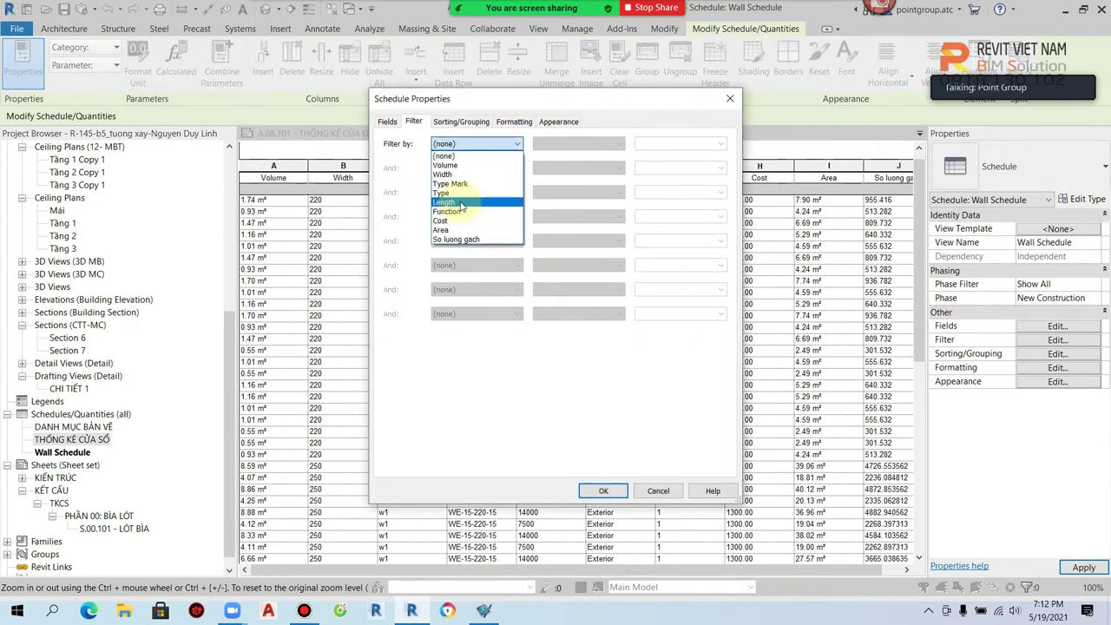
{"action": "left_click", "coordinate": [459, 194]}
{"action": "left_click", "coordinate": [577, 143]}
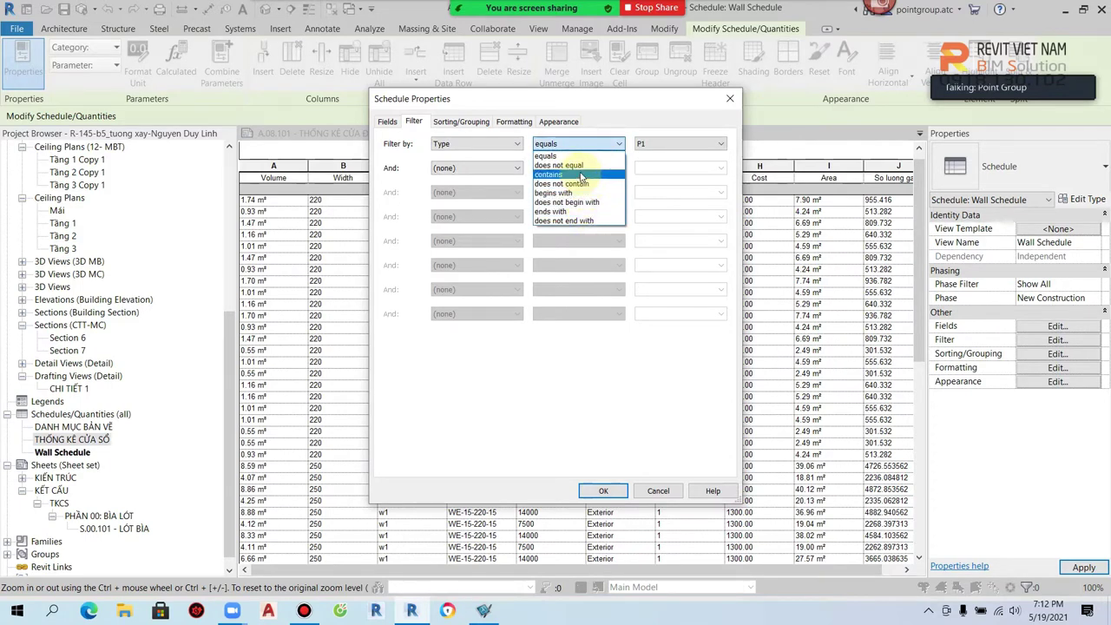
{"action": "left_click", "coordinate": [579, 174]}
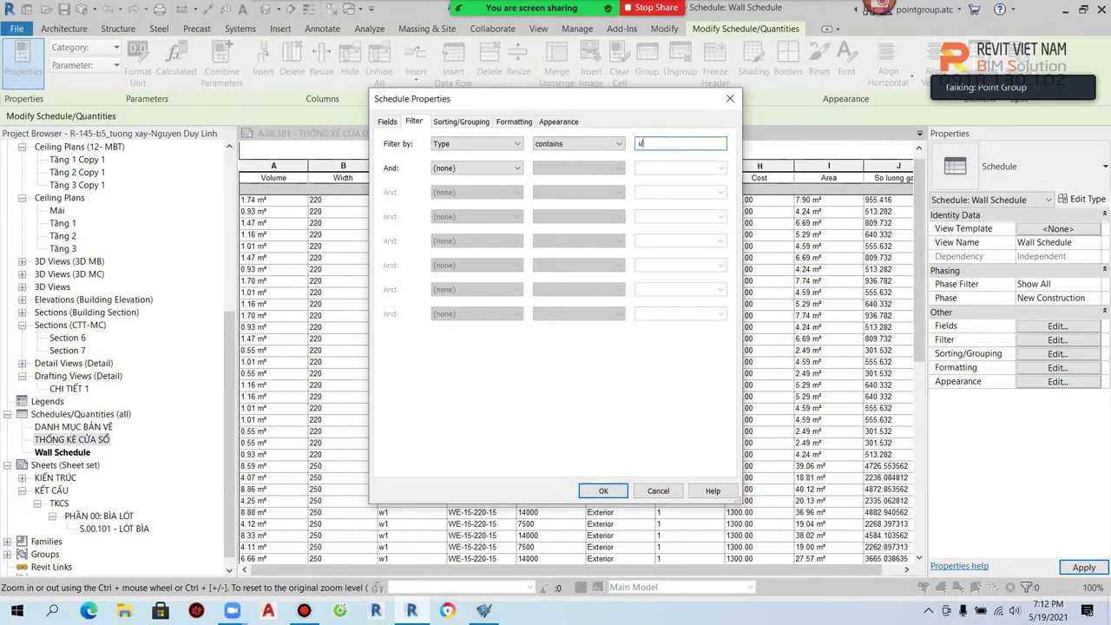
{"action": "left_click", "coordinate": [603, 490]}
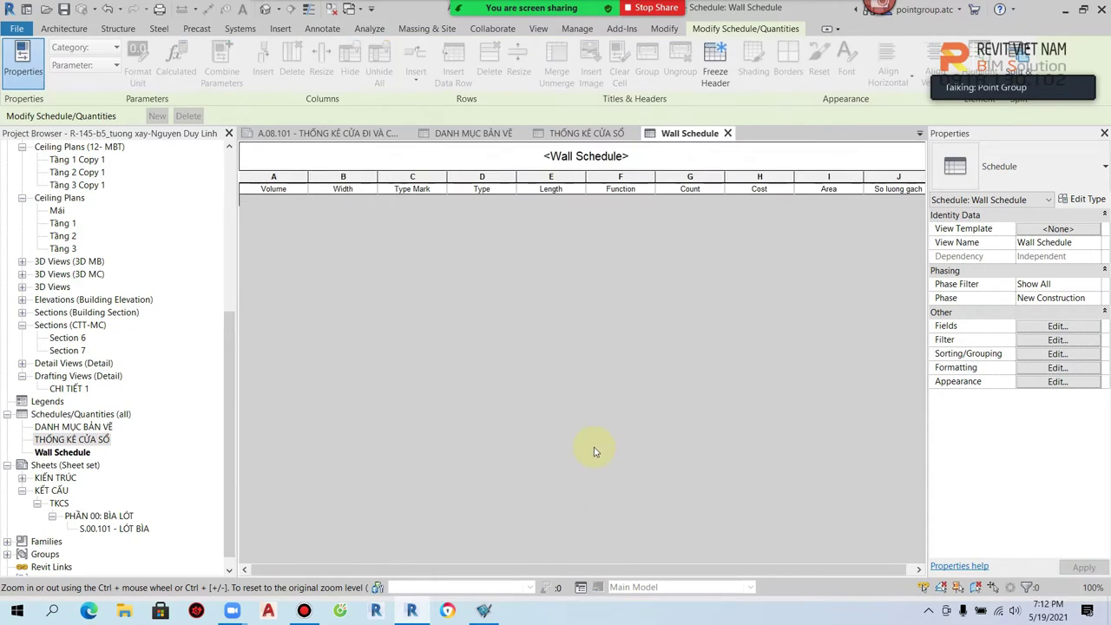
{"action": "left_click", "coordinate": [1040, 341]}
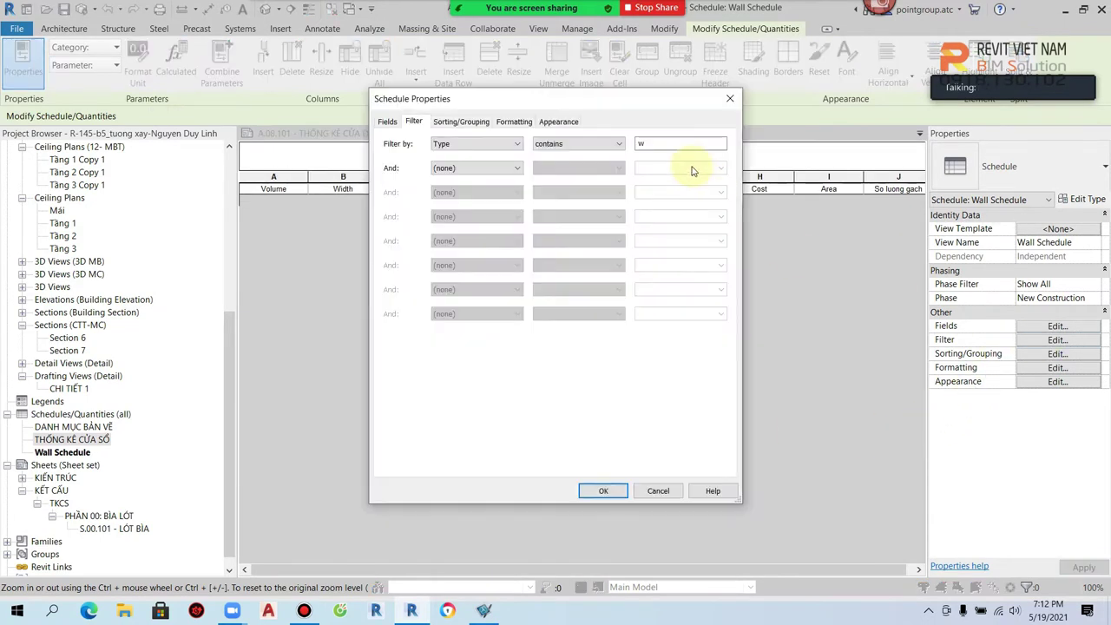
{"action": "left_click", "coordinate": [603, 490]}
{"action": "scroll", "coordinate": [527, 368], "scroll_direction": "down", "scroll_amount": 3}
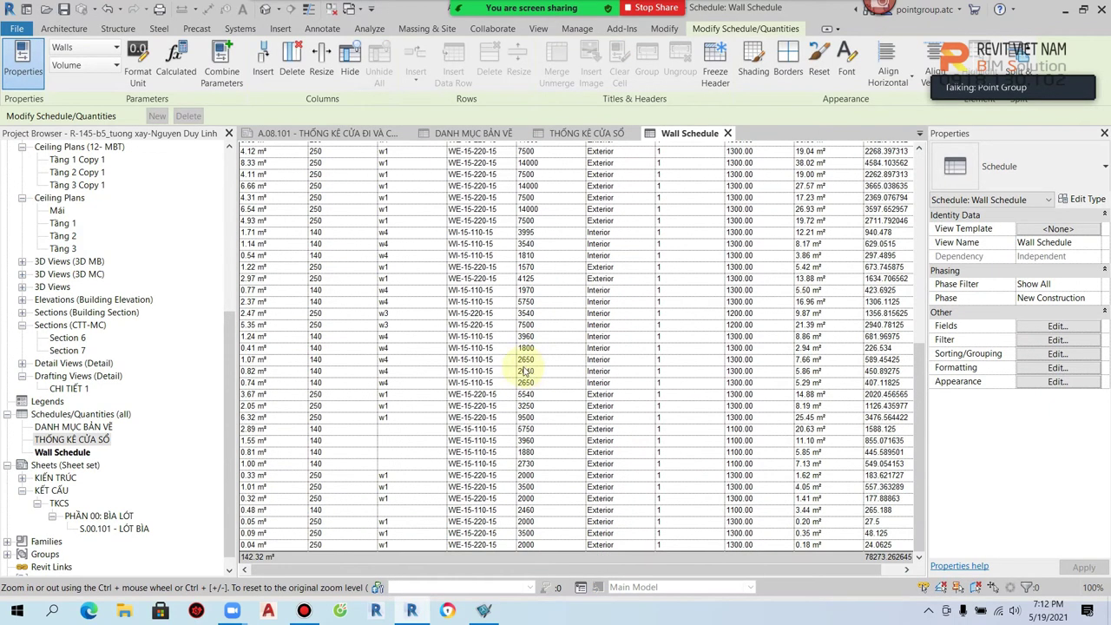
{"action": "scroll", "coordinate": [468, 248], "scroll_direction": "down", "scroll_amount": 5}
{"action": "scroll", "coordinate": [437, 426], "scroll_direction": "up", "scroll_amount": 3}
{"action": "scroll", "coordinate": [437, 426], "scroll_direction": "up", "scroll_amount": 3}
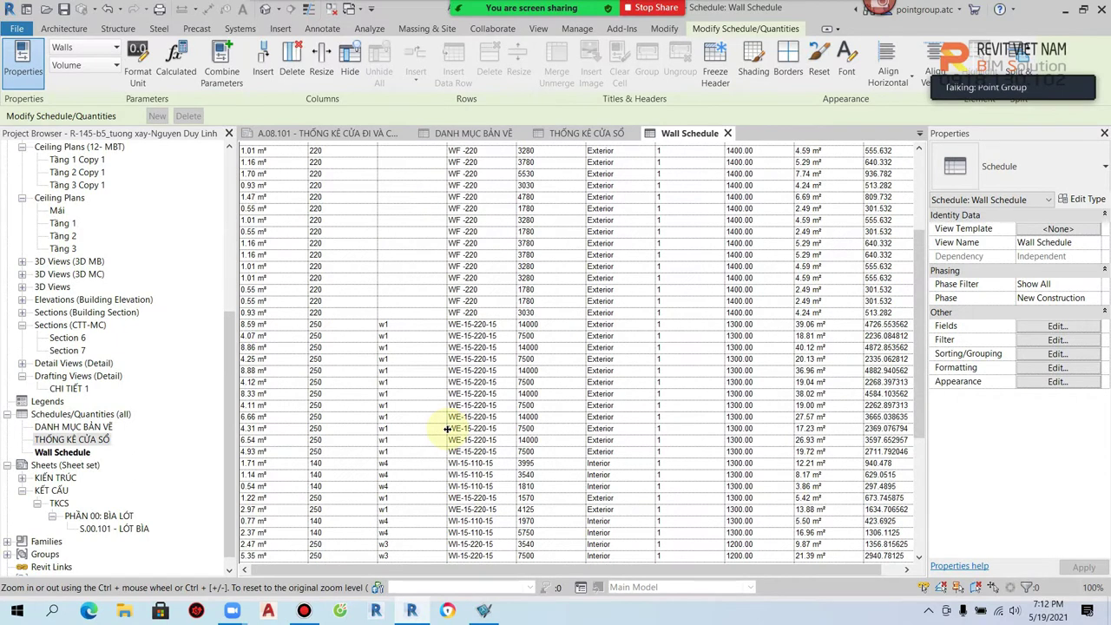
{"action": "left_click", "coordinate": [1056, 340]}
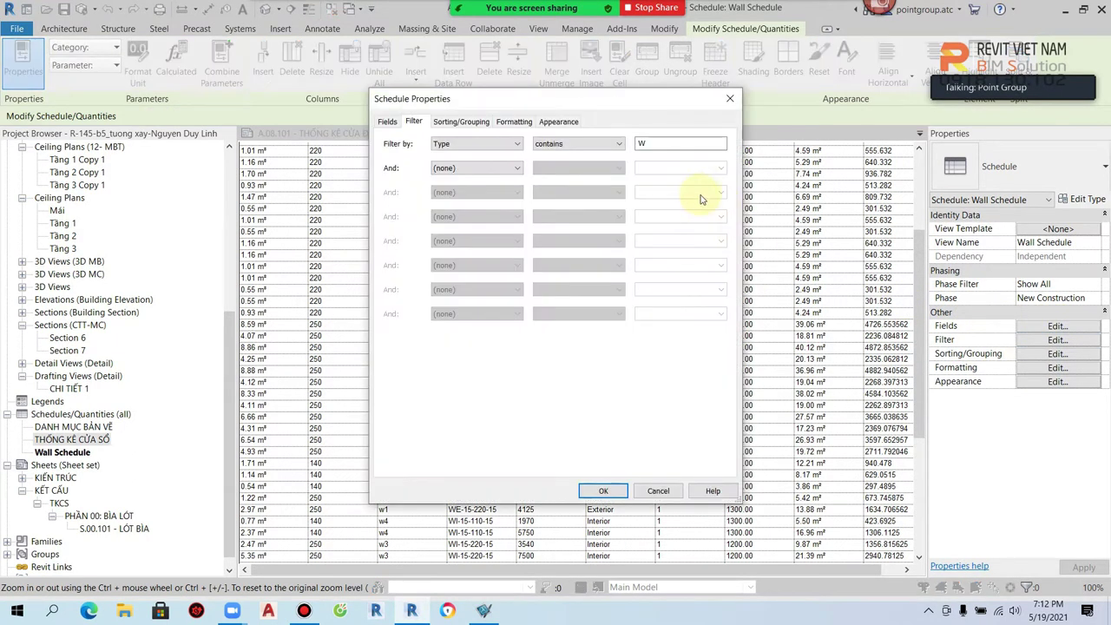
{"action": "left_click", "coordinate": [578, 144]}
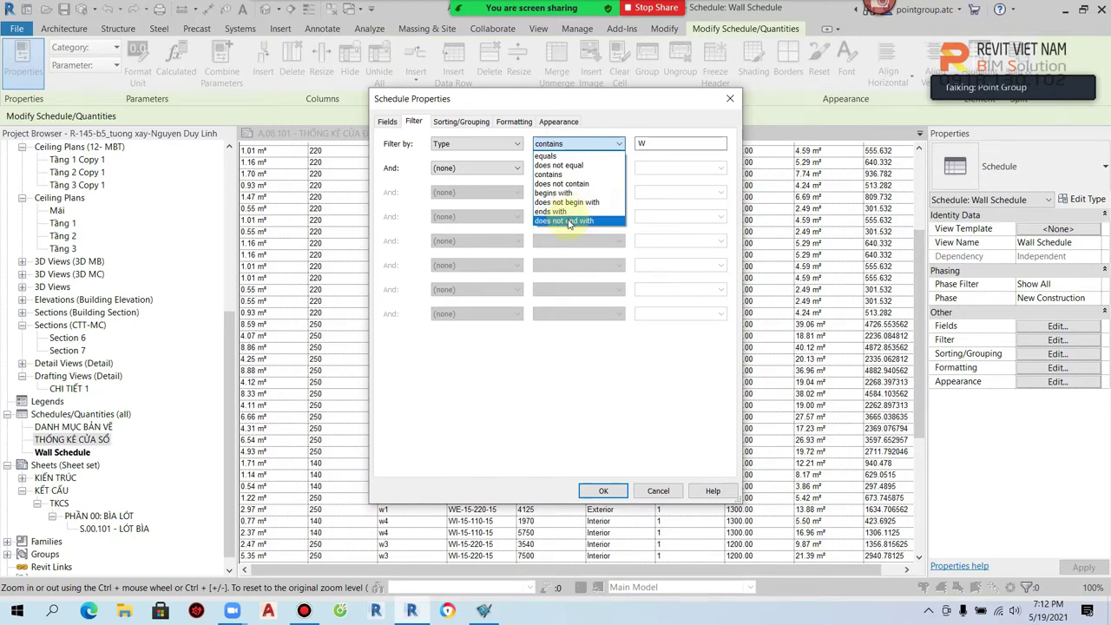
{"action": "left_click", "coordinate": [566, 173]}
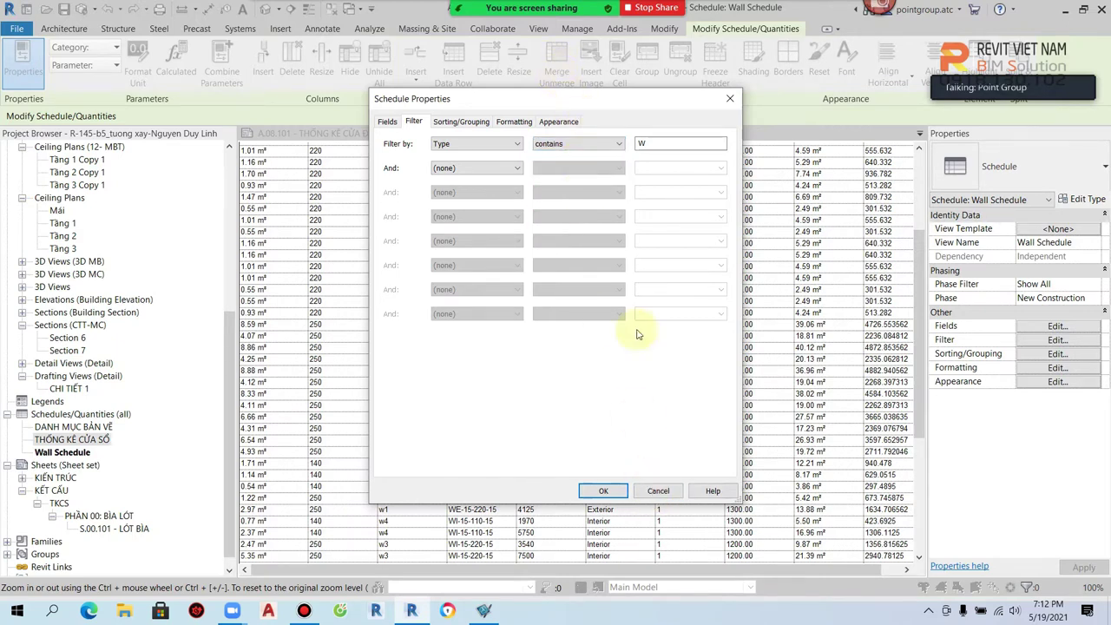
{"action": "left_click", "coordinate": [506, 146]}
{"action": "left_click", "coordinate": [484, 178]}
{"action": "left_click", "coordinate": [603, 490]}
{"action": "left_click", "coordinate": [640, 306]}
{"action": "left_click", "coordinate": [611, 144]}
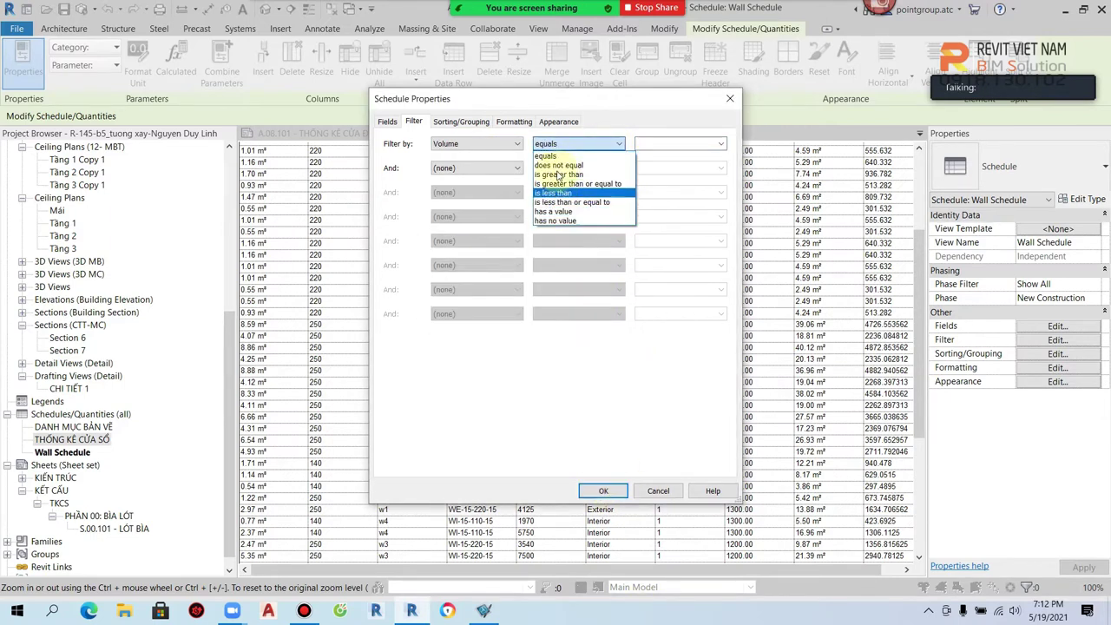
{"action": "left_click", "coordinate": [488, 144]}
{"action": "left_click", "coordinate": [489, 144]}
{"action": "left_click", "coordinate": [486, 156]}
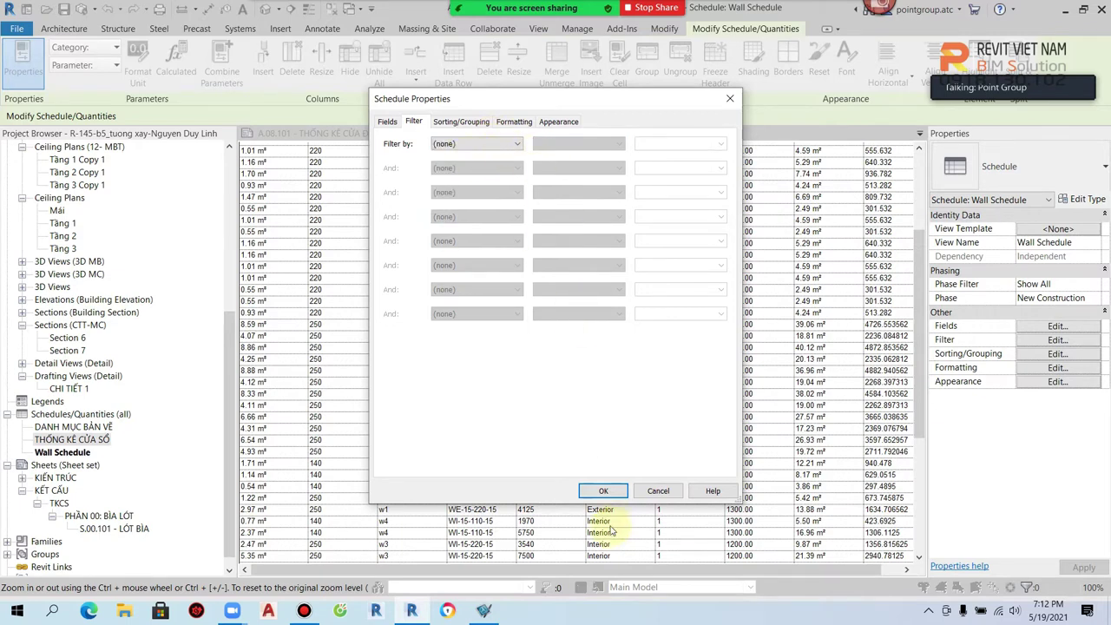
{"action": "left_click", "coordinate": [603, 490]}
{"action": "scroll", "coordinate": [682, 515], "scroll_direction": "down", "scroll_amount": 5}
{"action": "scroll", "coordinate": [849, 521], "scroll_direction": "down", "scroll_amount": 5}
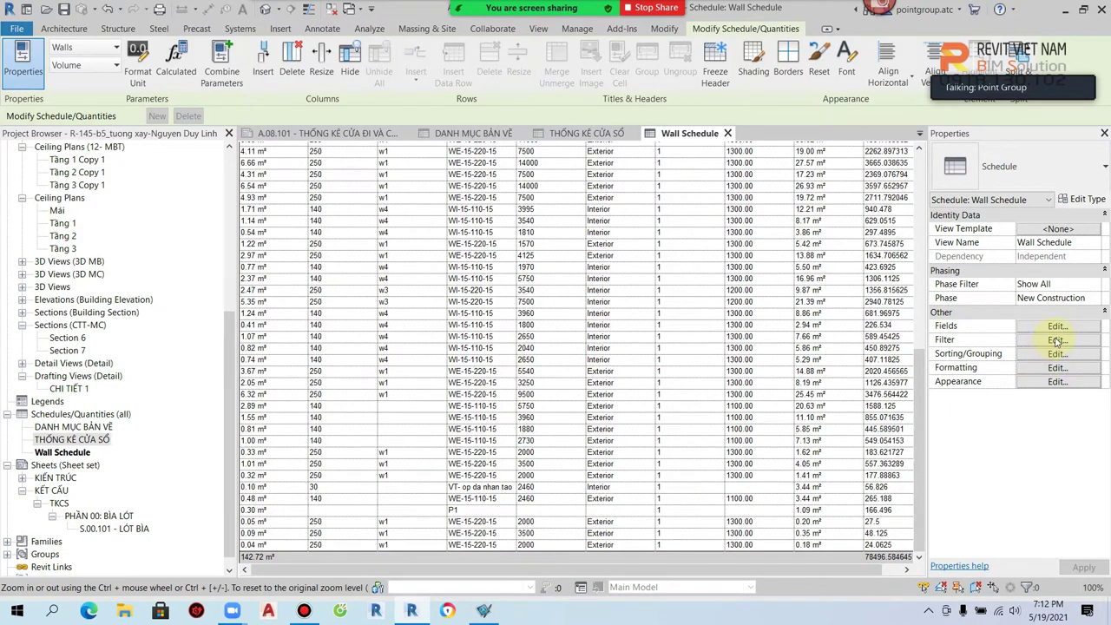
{"action": "left_click", "coordinate": [1057, 326]}
Step: Add a Currency calculated field 'Thanh tien' with formula So luong gach*Cost
{"action": "left_click", "coordinate": [561, 347]}
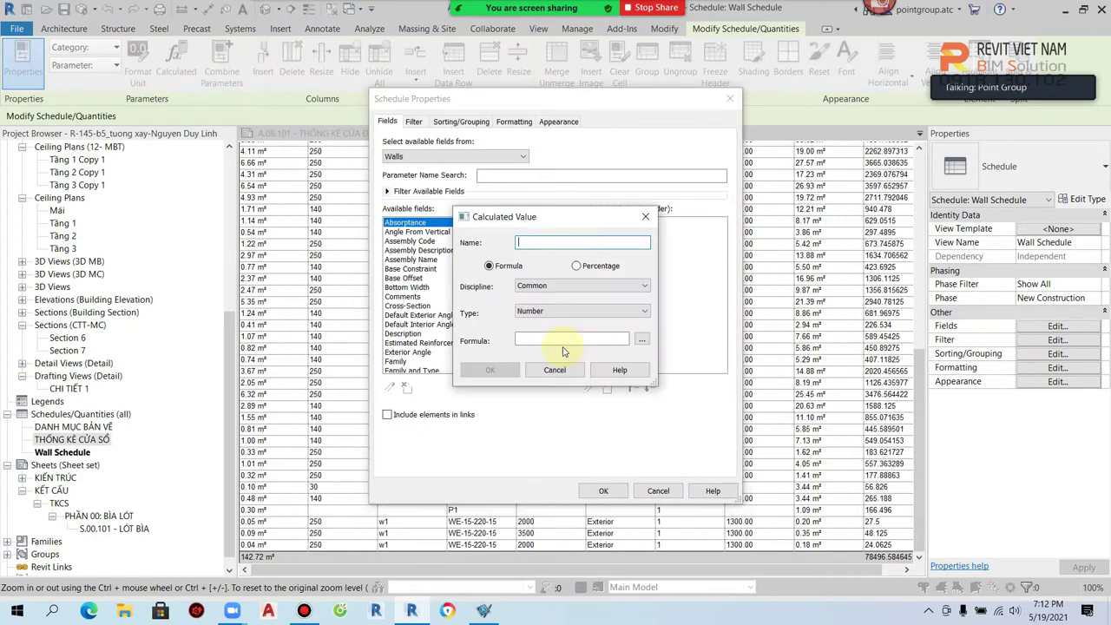
{"action": "type", "text": "Thanh tien"}
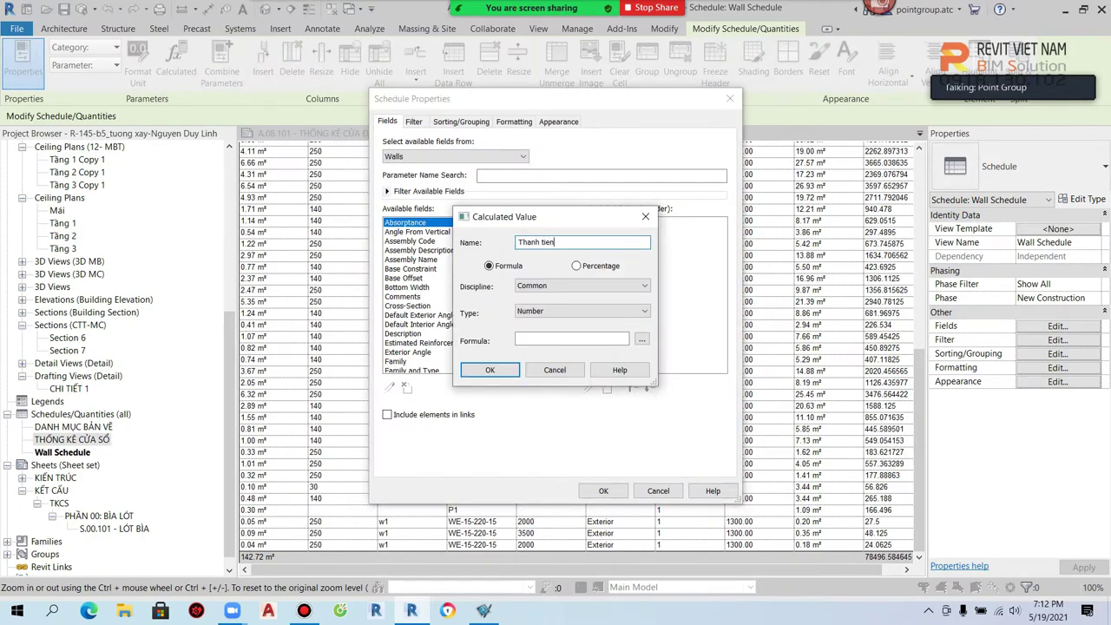
{"action": "left_click", "coordinate": [612, 311]}
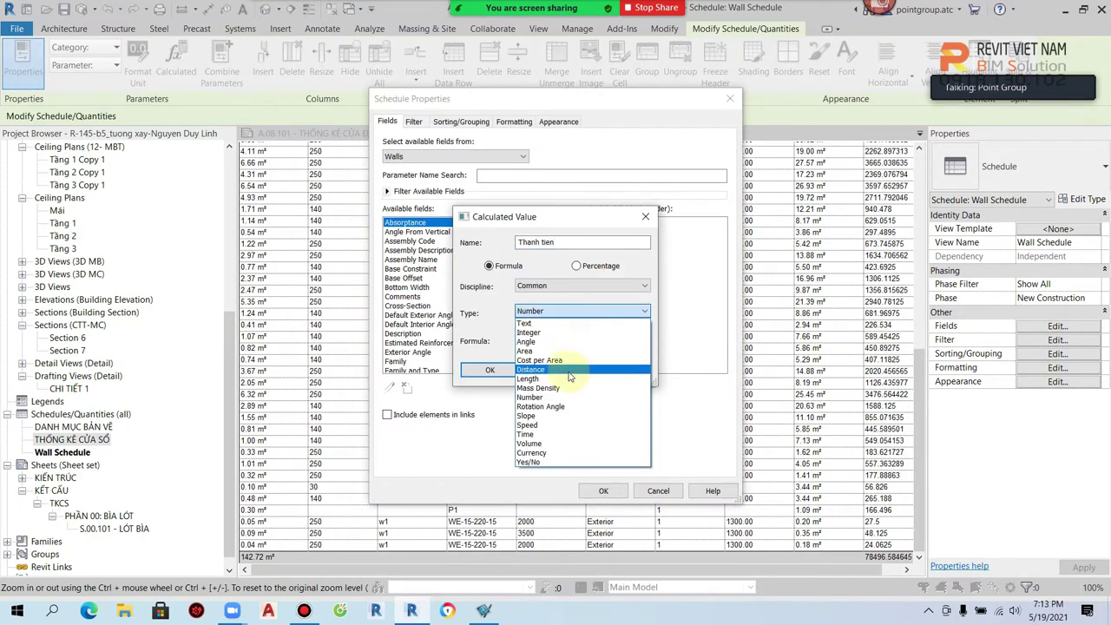
{"action": "left_click", "coordinate": [553, 452]}
{"action": "left_click", "coordinate": [641, 340]}
{"action": "left_click", "coordinate": [512, 297]}
{"action": "left_click", "coordinate": [529, 395]}
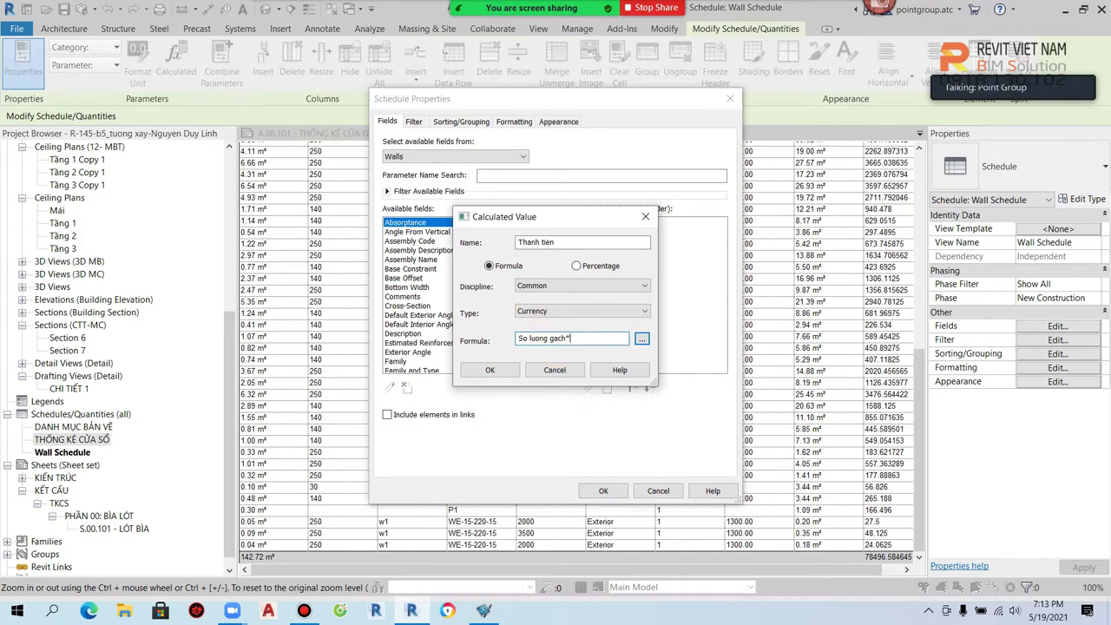
{"action": "left_click", "coordinate": [641, 339]}
{"action": "left_click", "coordinate": [486, 278]}
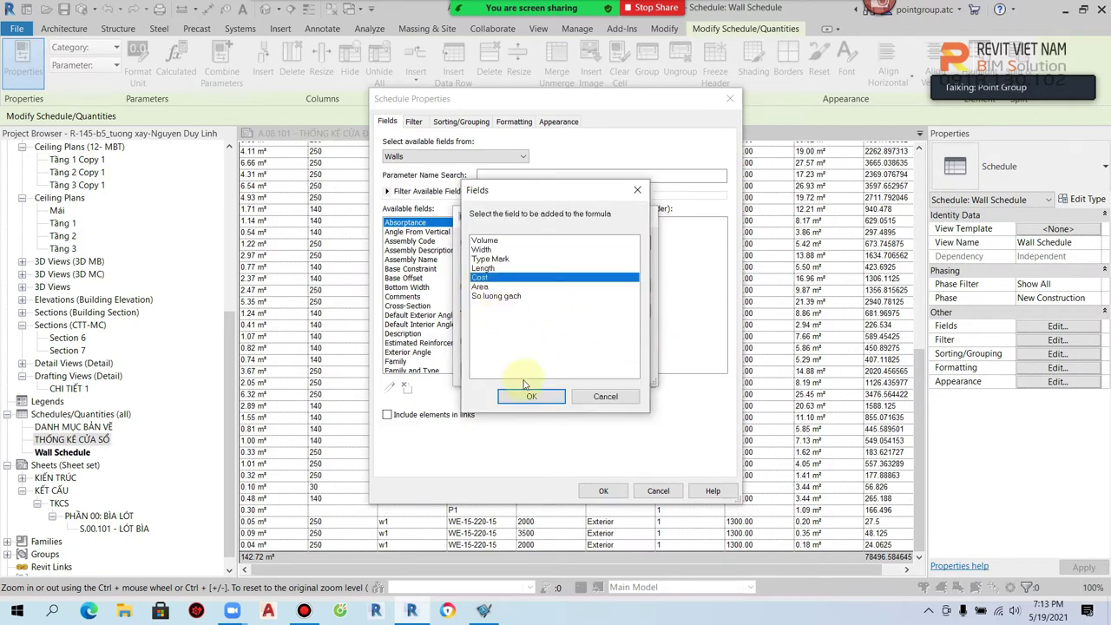
{"action": "left_click", "coordinate": [530, 395]}
{"action": "left_click", "coordinate": [491, 370]}
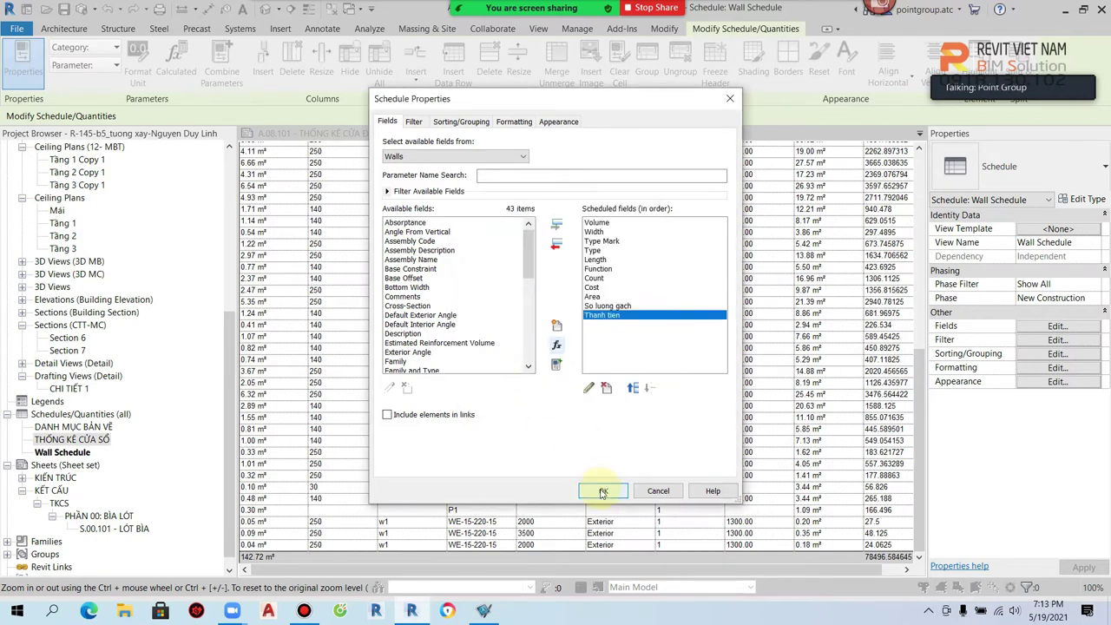
{"action": "left_click", "coordinate": [602, 492]}
{"action": "left_click_drag", "start_coordinate": [607, 569], "coordinate": [694, 569]}
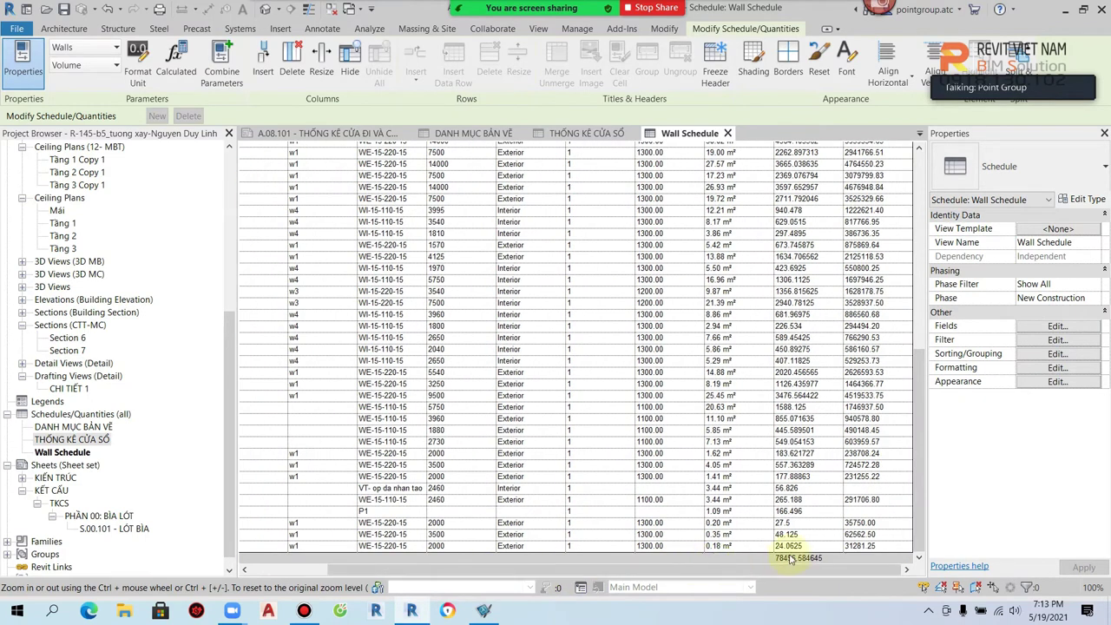
{"action": "left_click", "coordinate": [1033, 355]}
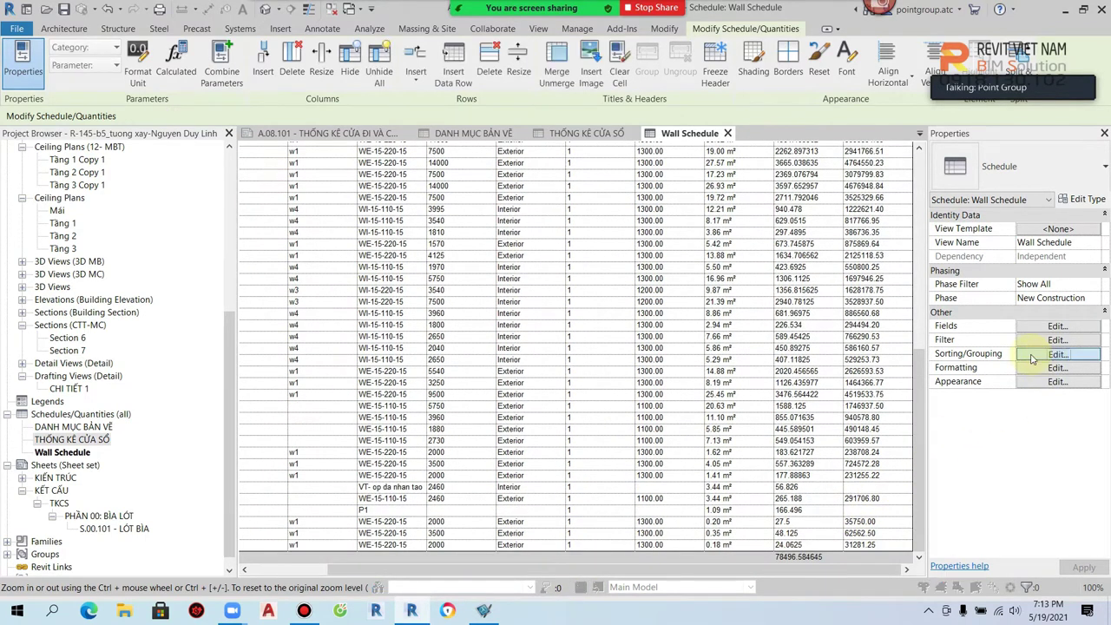
{"action": "left_click", "coordinate": [513, 122]}
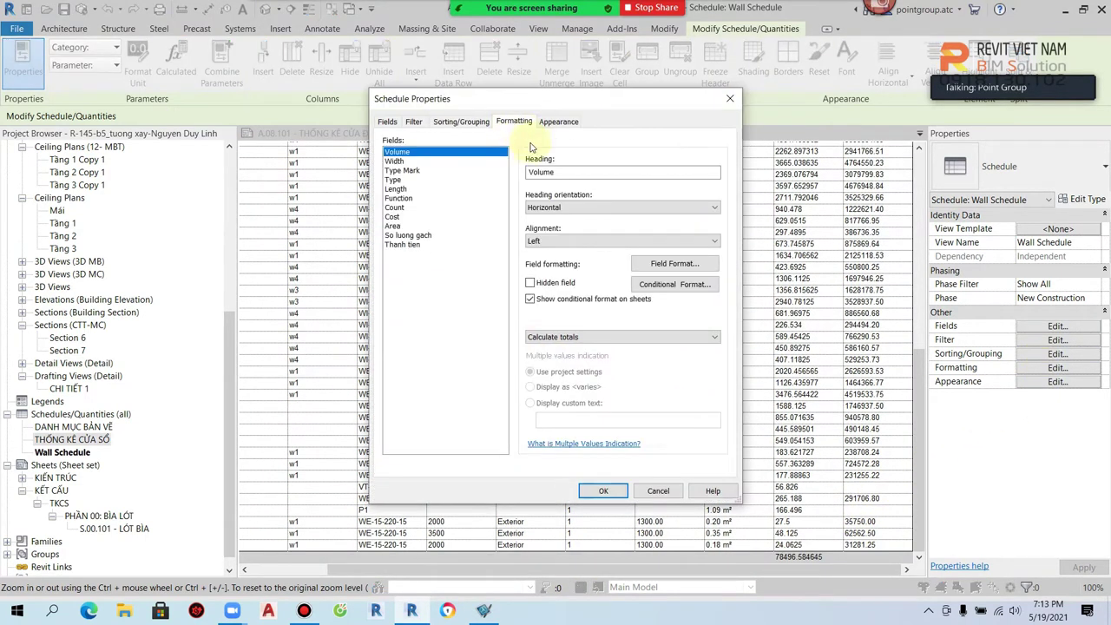
Step: Set Thanh tien to calculate totals, giving a grand total of 101970568.09
{"action": "left_click", "coordinate": [414, 244]}
{"action": "left_click", "coordinate": [564, 337]}
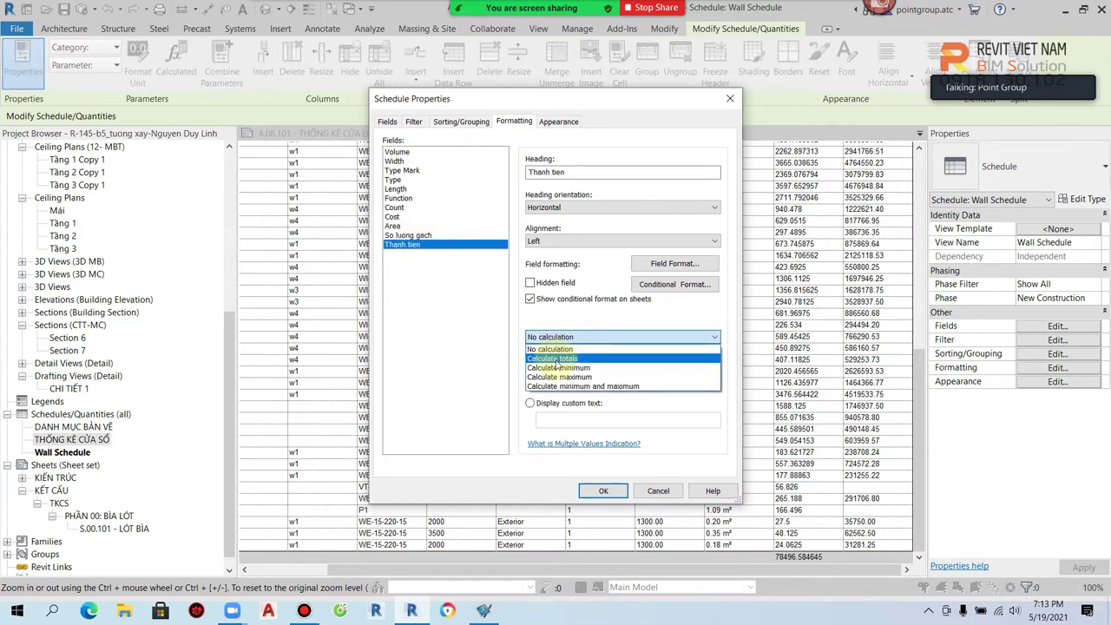
{"action": "left_click", "coordinate": [556, 359]}
{"action": "left_click", "coordinate": [603, 490]}
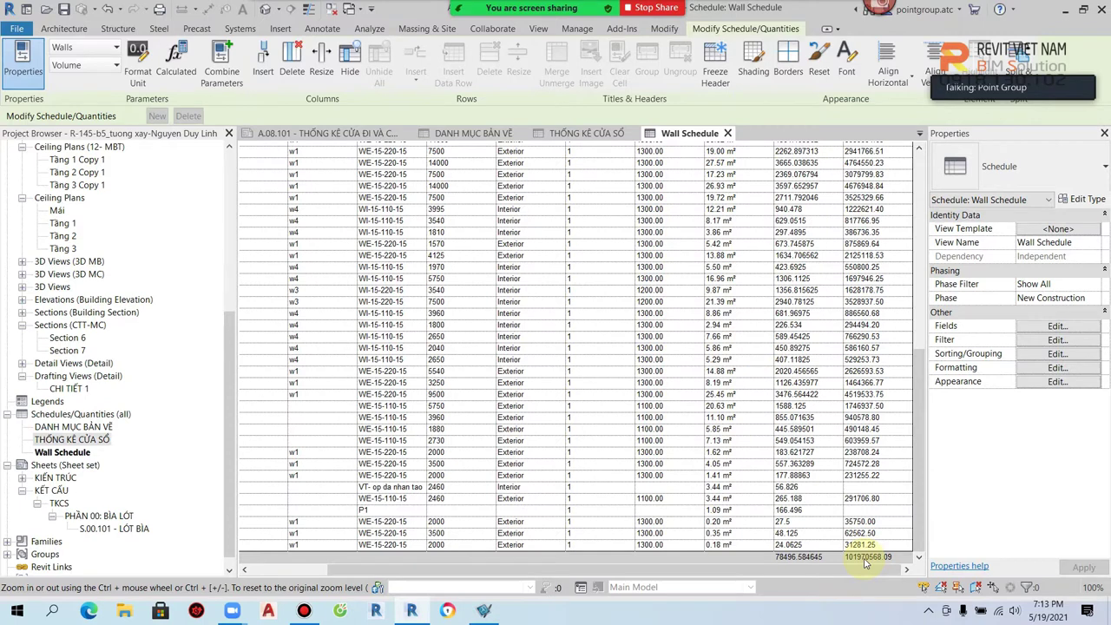
Step: Set the project's currency unit symbol to đ in Project Units
{"action": "left_click", "coordinate": [576, 30]}
{"action": "left_click", "coordinate": [327, 87]}
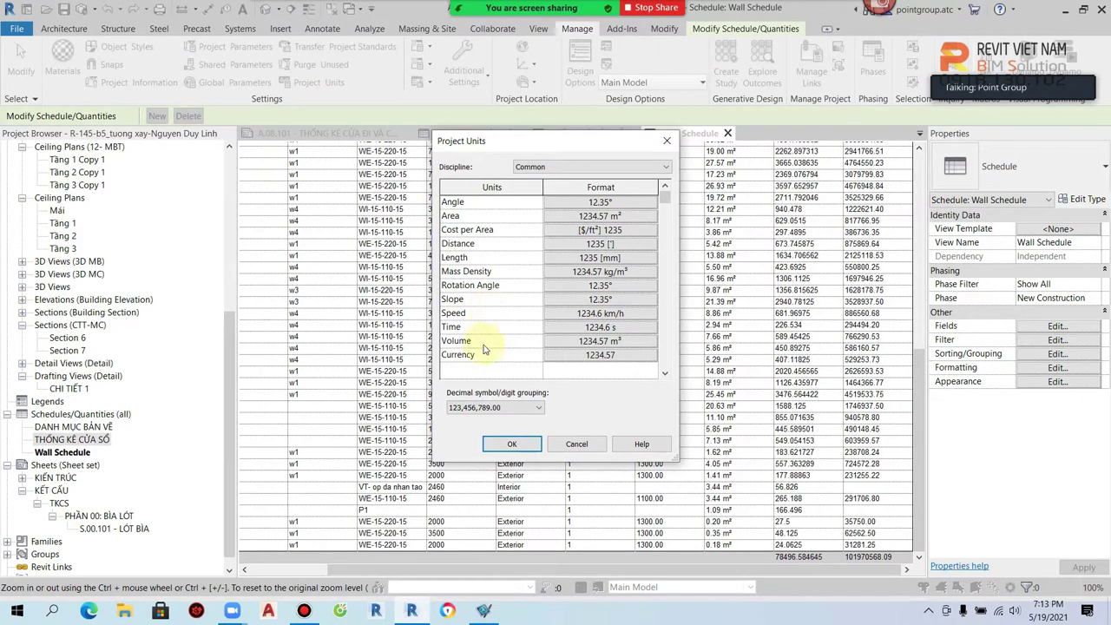
{"action": "left_click", "coordinate": [583, 355]}
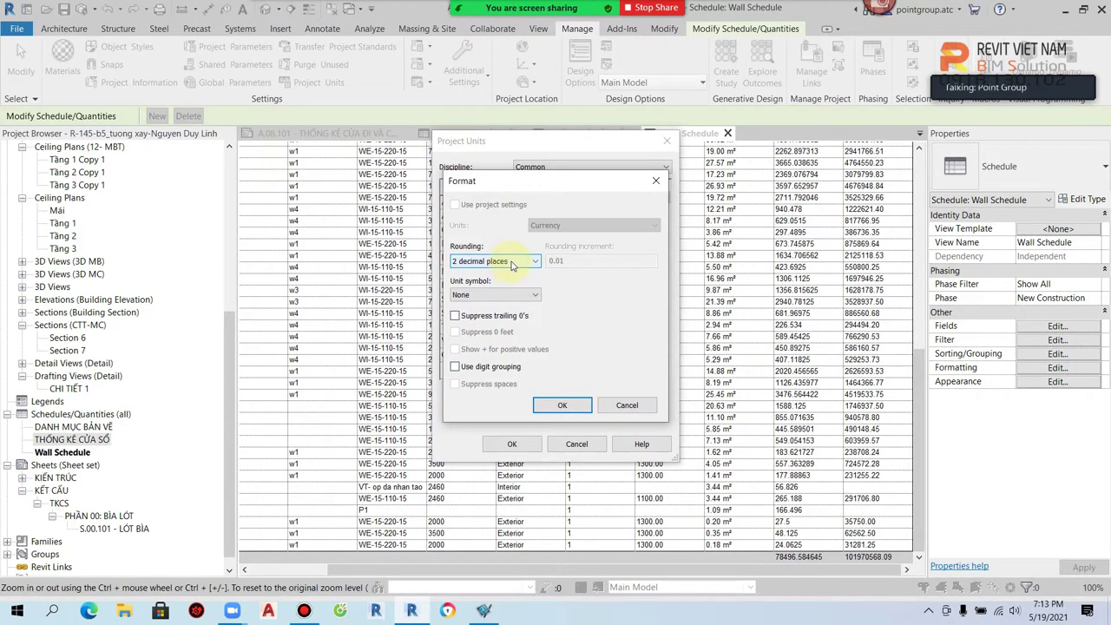
{"action": "left_click", "coordinate": [519, 297]}
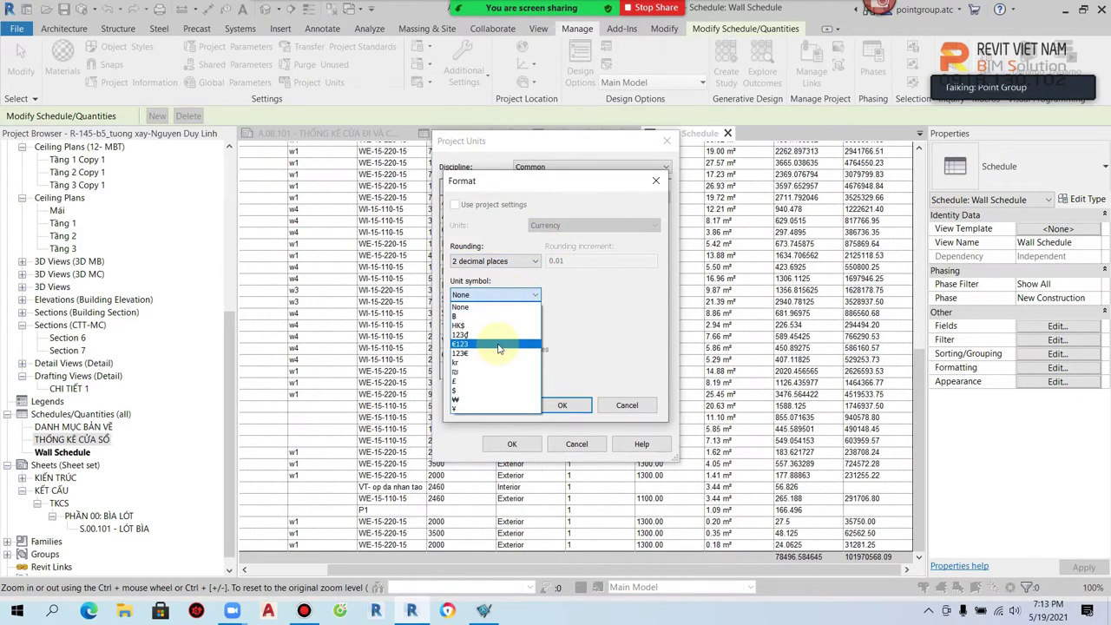
{"action": "left_click", "coordinate": [496, 335]}
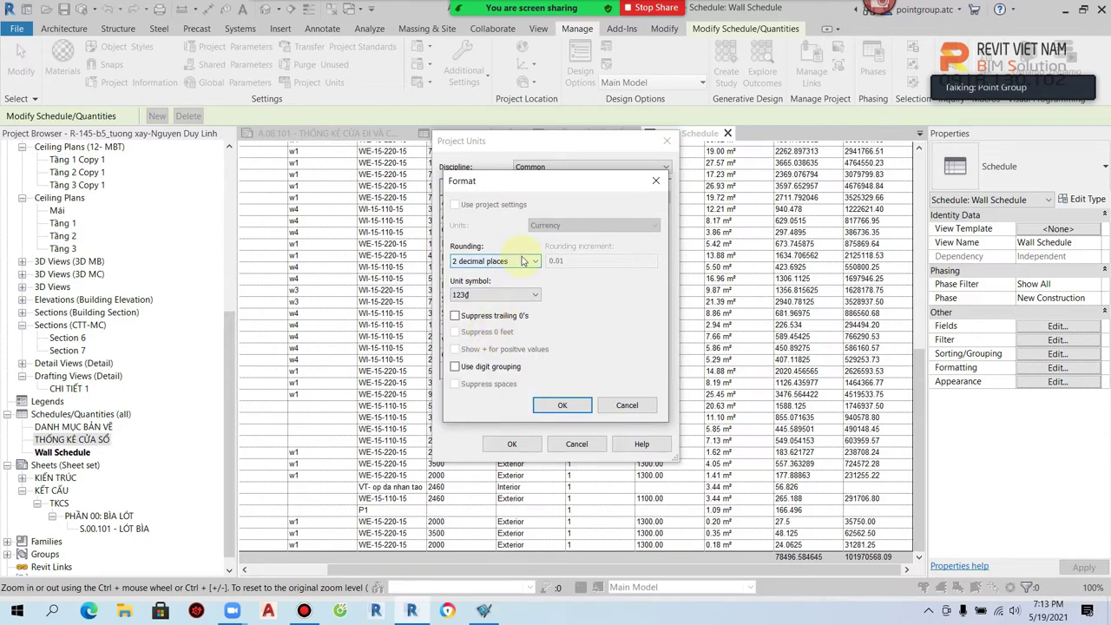
{"action": "left_click", "coordinate": [561, 404]}
{"action": "left_click", "coordinate": [512, 444]}
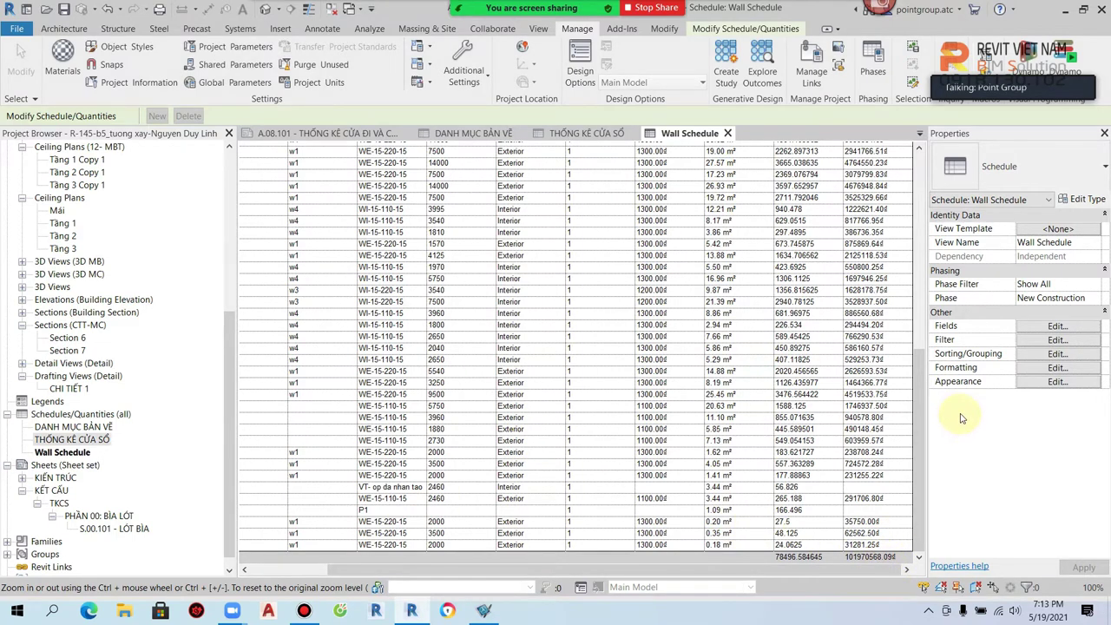
Step: Try 3 decimal places for currency rounding, then settle on 2 decimal places
{"action": "left_click", "coordinate": [314, 84]}
{"action": "left_click", "coordinate": [592, 359]}
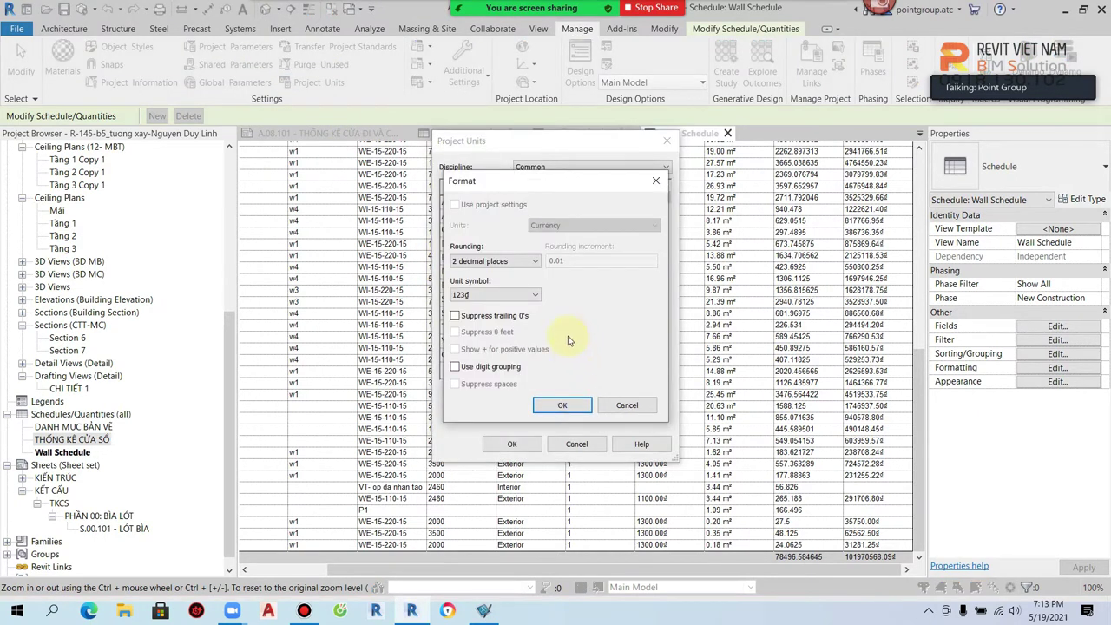
{"action": "left_click", "coordinate": [509, 299]}
{"action": "left_click", "coordinate": [495, 262]}
{"action": "left_click", "coordinate": [494, 262]}
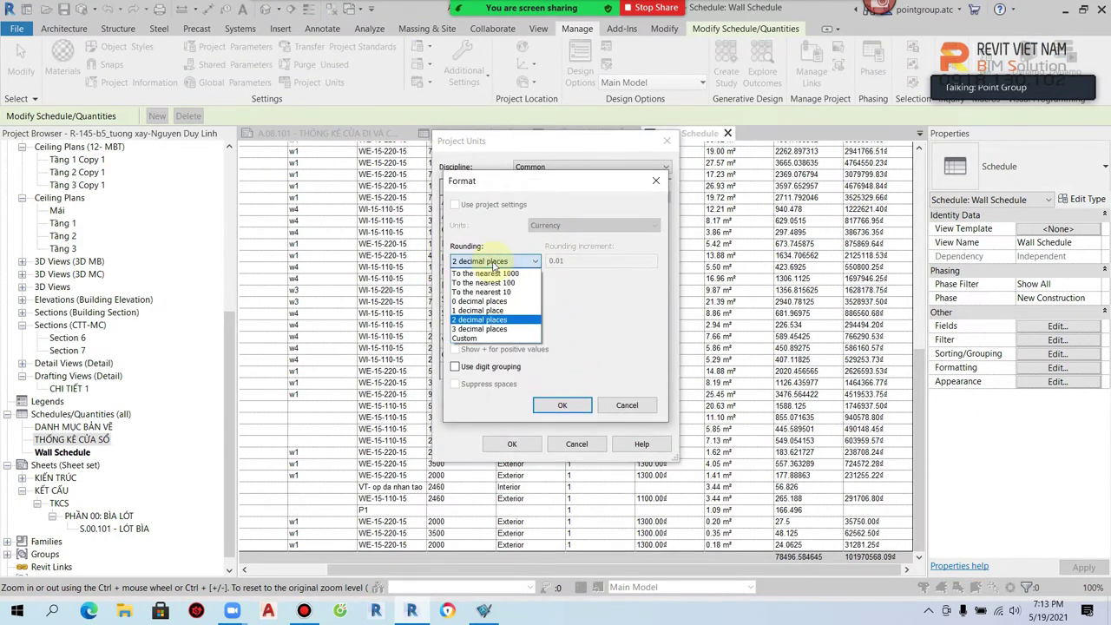
{"action": "left_click", "coordinate": [496, 329]}
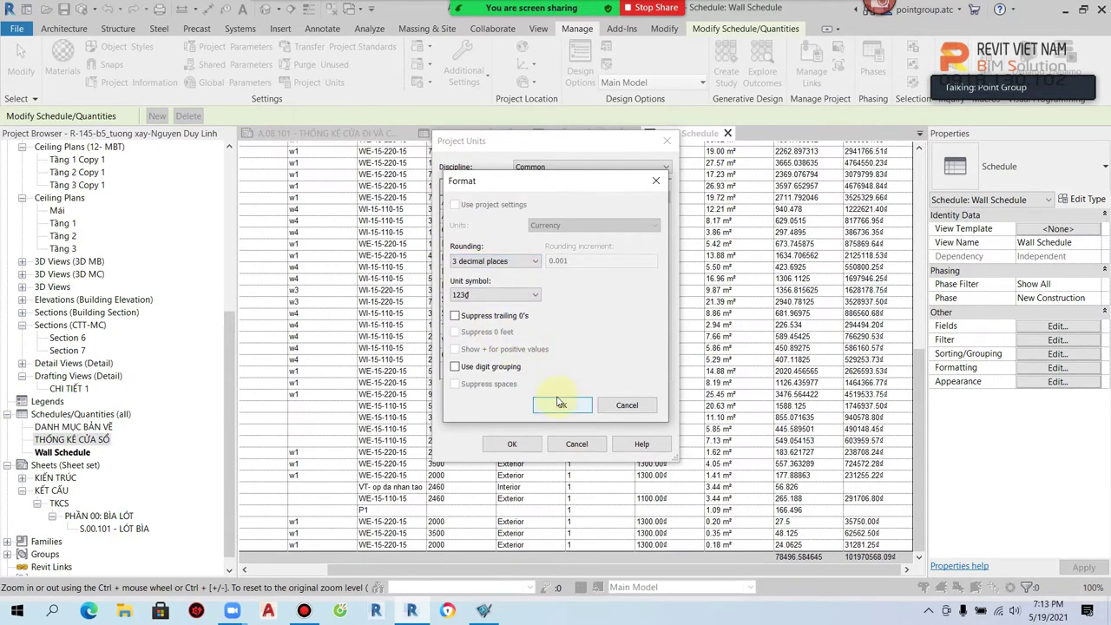
{"action": "left_click", "coordinate": [495, 262]}
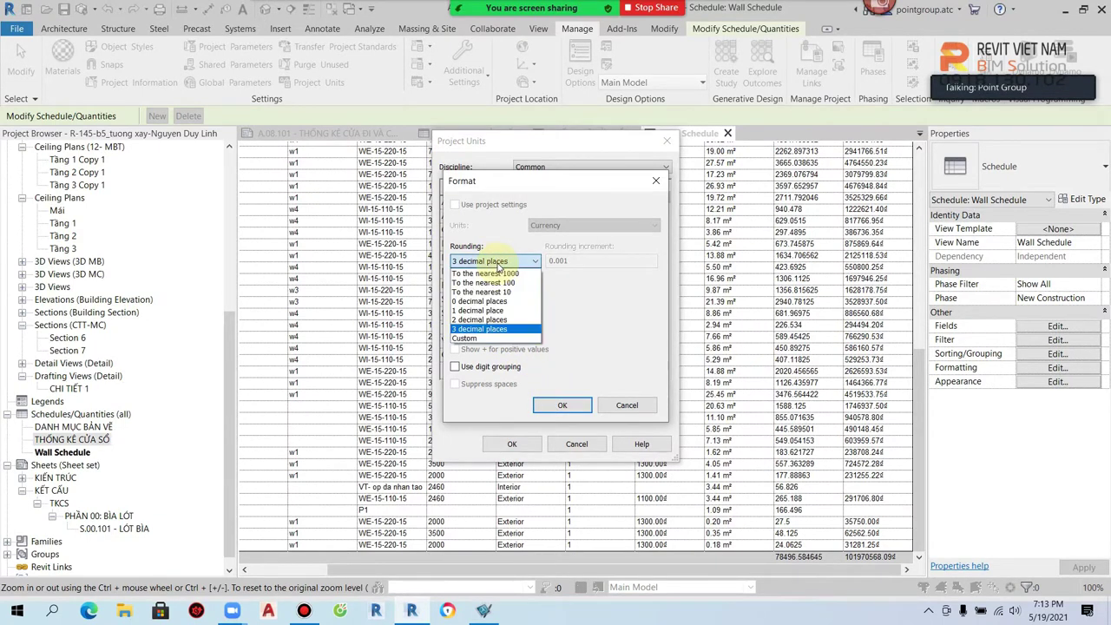
{"action": "left_click", "coordinate": [487, 320]}
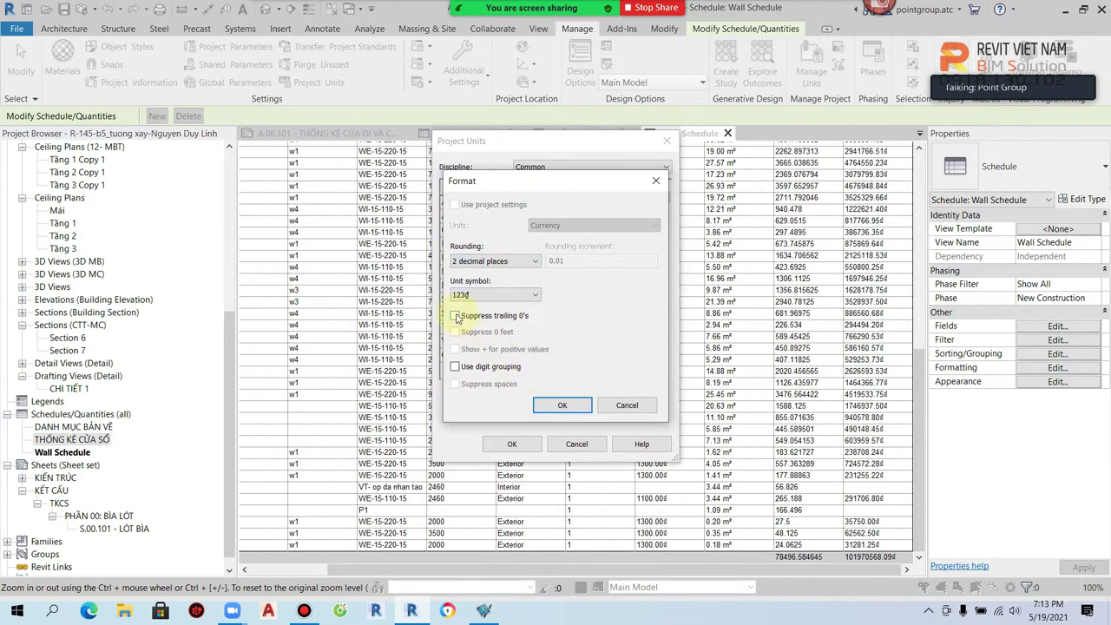
{"action": "left_click", "coordinate": [563, 407]}
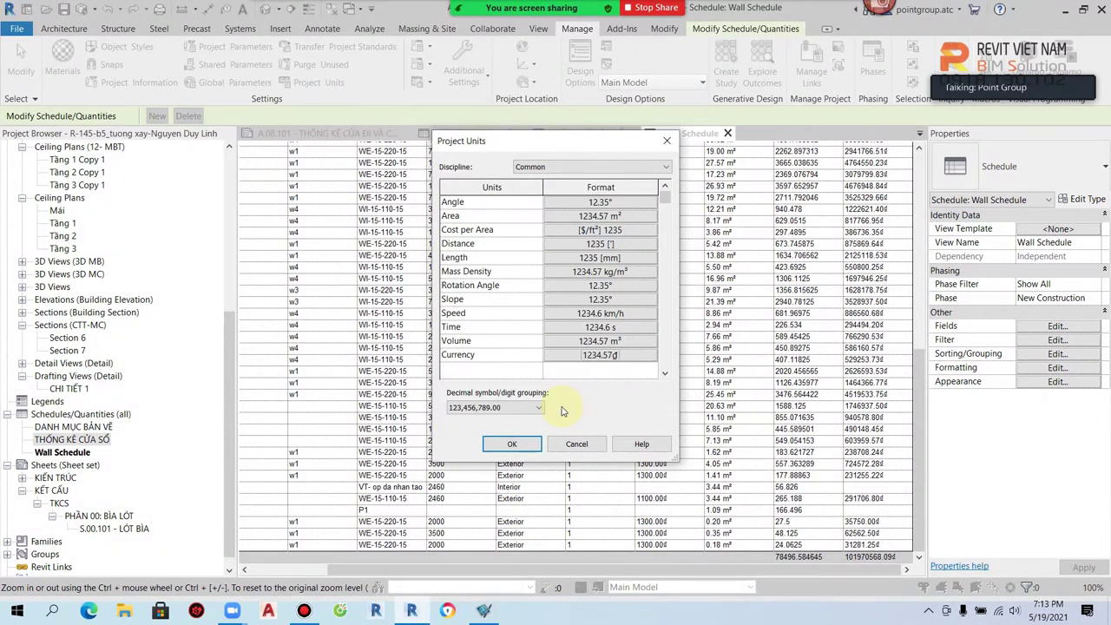
{"action": "left_click", "coordinate": [512, 443]}
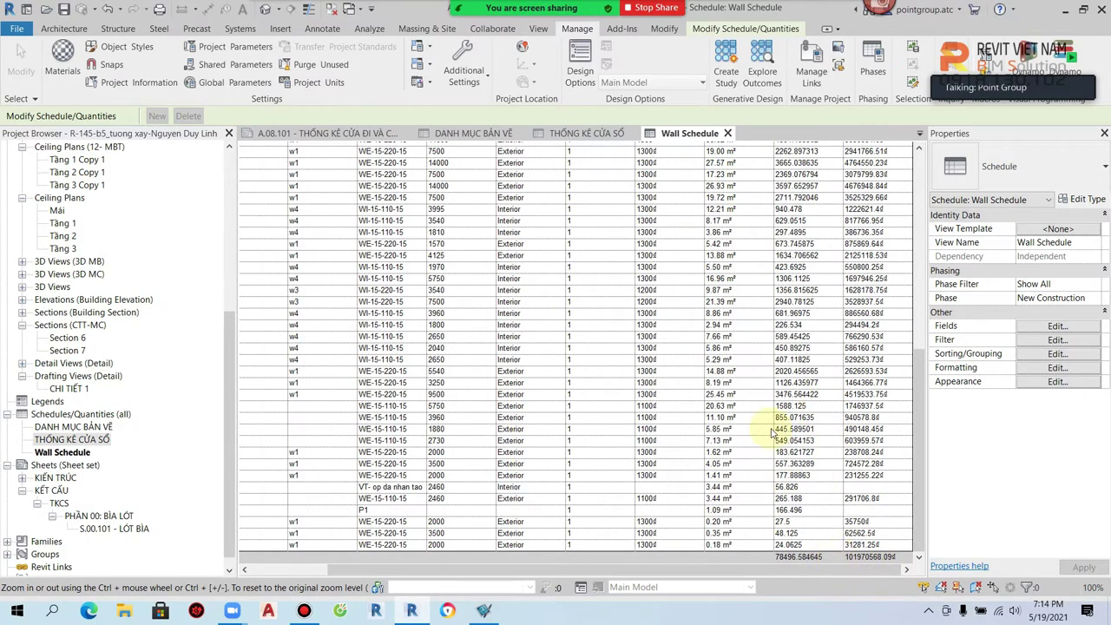
Step: Suppress trailing zeros and use digit grouping for currency, giving a 101,970,568.09đ total
{"action": "left_click", "coordinate": [308, 82]}
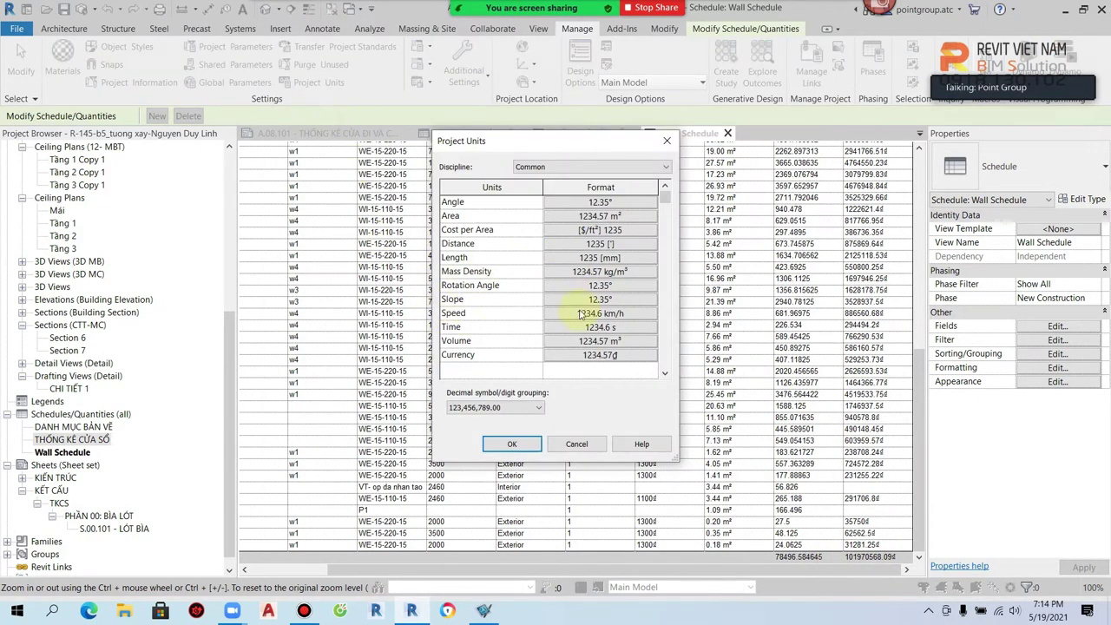
{"action": "left_click", "coordinate": [595, 357]}
{"action": "left_click", "coordinate": [456, 366]}
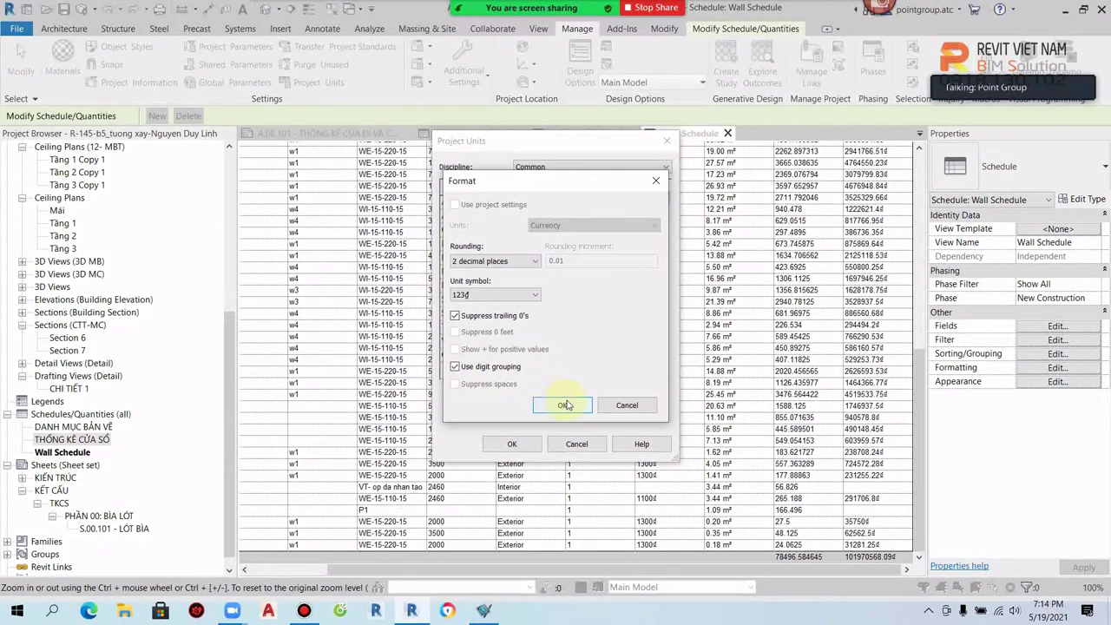
{"action": "left_click", "coordinate": [562, 404]}
{"action": "left_click", "coordinate": [512, 443]}
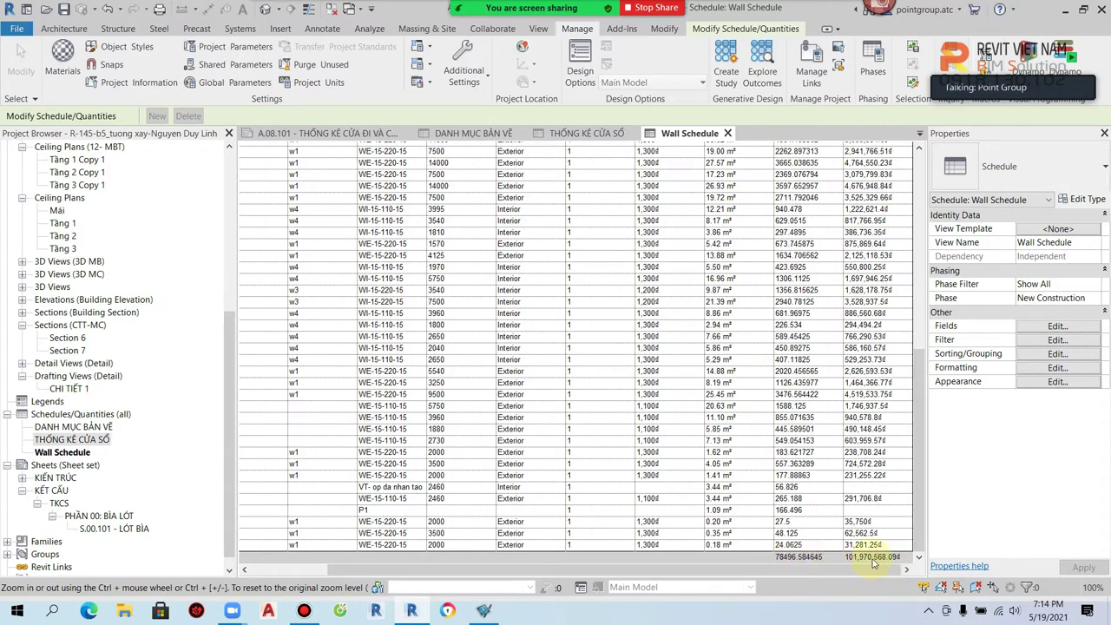
{"action": "scroll", "coordinate": [130, 339], "scroll_direction": "up", "scroll_amount": 2}
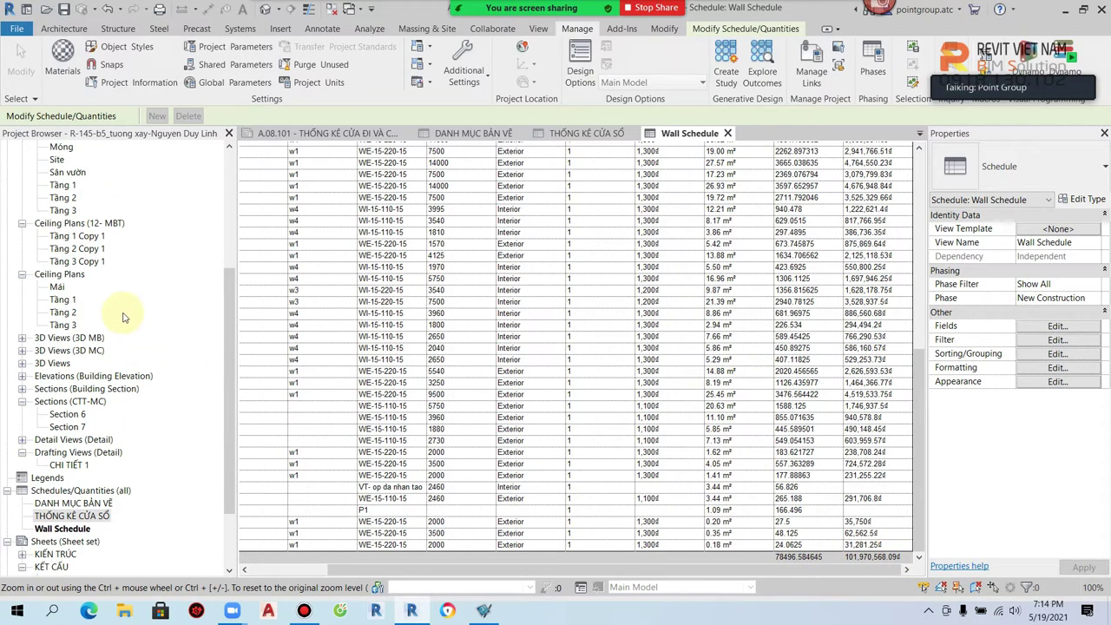
Step: Open the Tầng 1 floor plan and fit the whole plan in view
{"action": "double_click", "coordinate": [62, 184]}
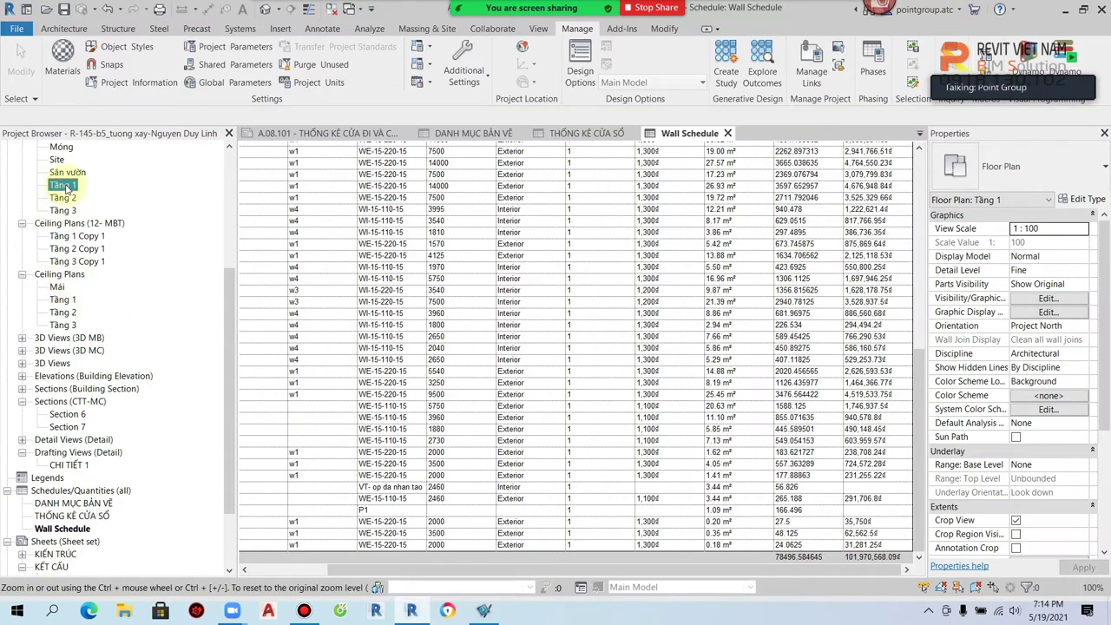
{"action": "middle_click_drag", "start_coordinate": [553, 385], "coordinate": [675, 485]}
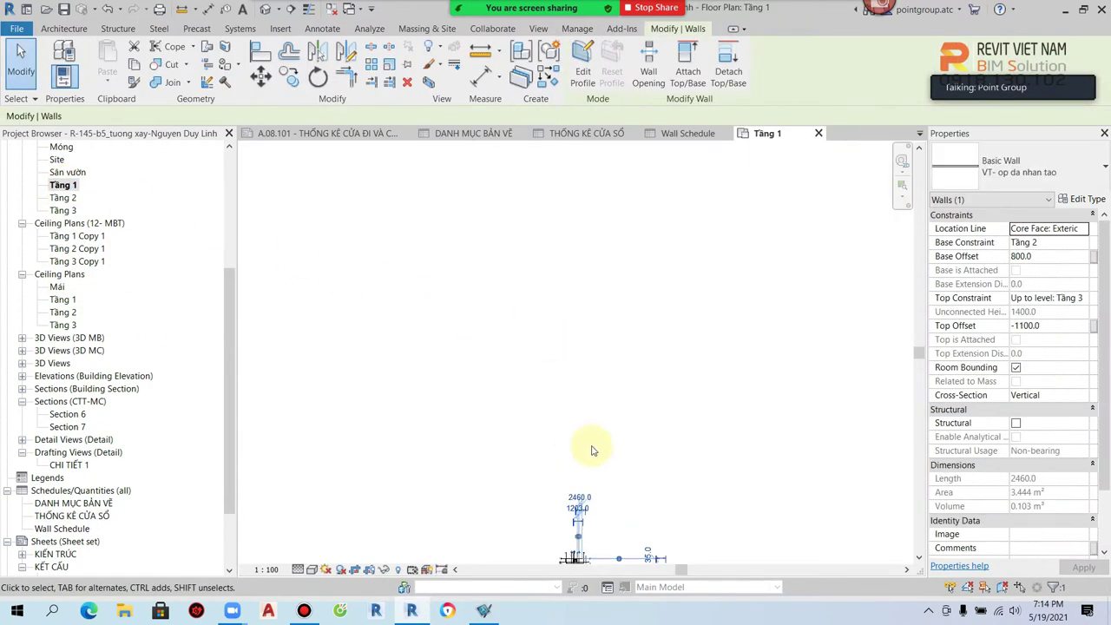
{"action": "middle_click", "coordinate": [675, 485]}
{"action": "middle_click", "coordinate": [675, 485]}
{"action": "scroll", "coordinate": [597, 471], "scroll_direction": "up", "scroll_amount": 2}
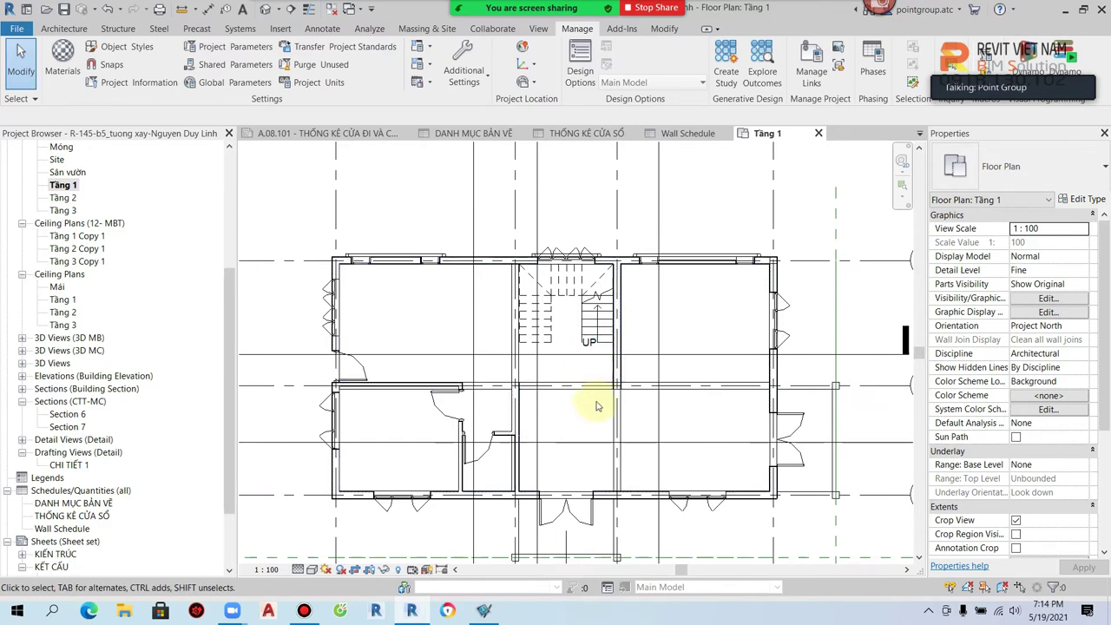
{"action": "scroll", "coordinate": [564, 426], "scroll_direction": "up", "scroll_amount": 2}
{"action": "scroll", "coordinate": [743, 466], "scroll_direction": "up", "scroll_amount": 2}
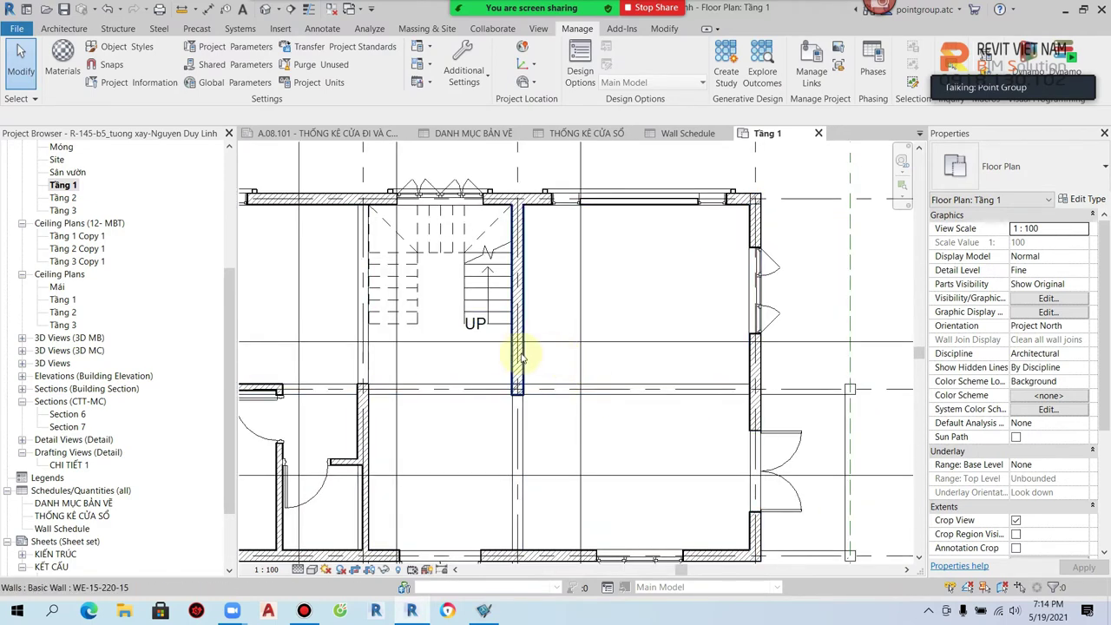
Step: In the Tầng 2 plan, select a wall, try a room separator, cancel, and reopen the Wall Schedule
{"action": "double_click", "coordinate": [63, 197]}
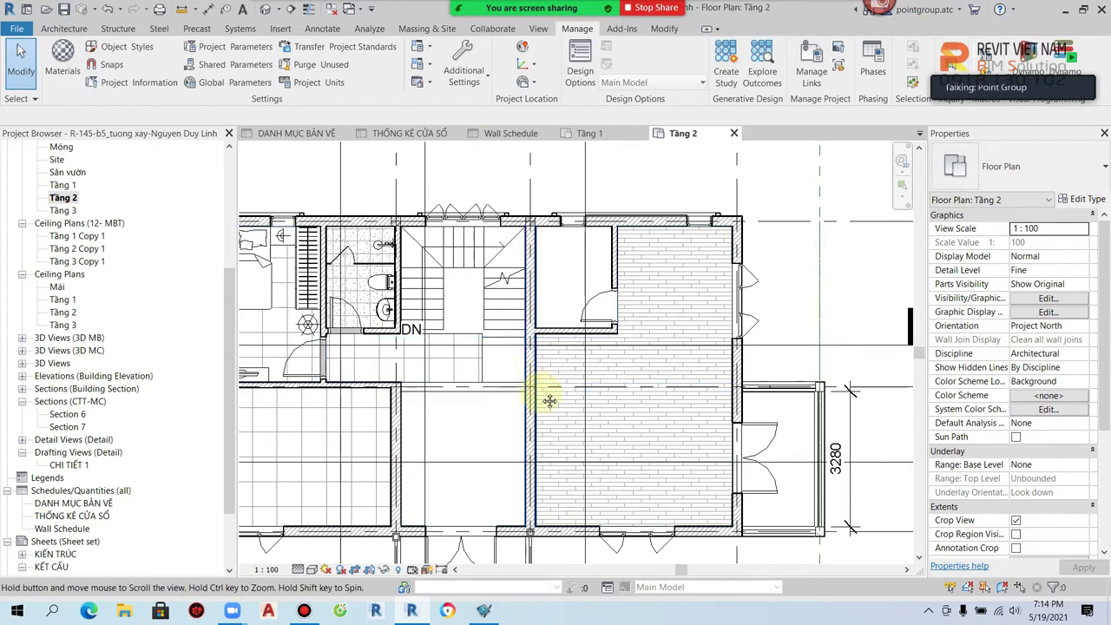
{"action": "scroll", "coordinate": [436, 423], "scroll_direction": "up", "scroll_amount": 2}
{"action": "scroll", "coordinate": [447, 404], "scroll_direction": "up", "scroll_amount": 1}
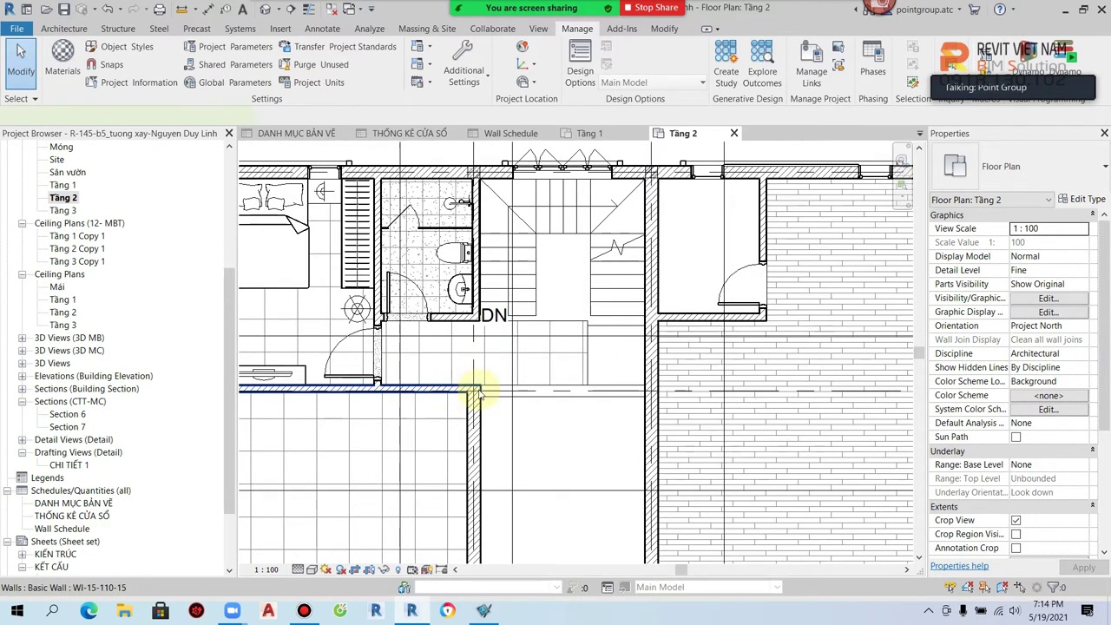
{"action": "left_click", "coordinate": [469, 389]}
{"action": "key", "text": "r"}
{"action": "key", "text": "s"}
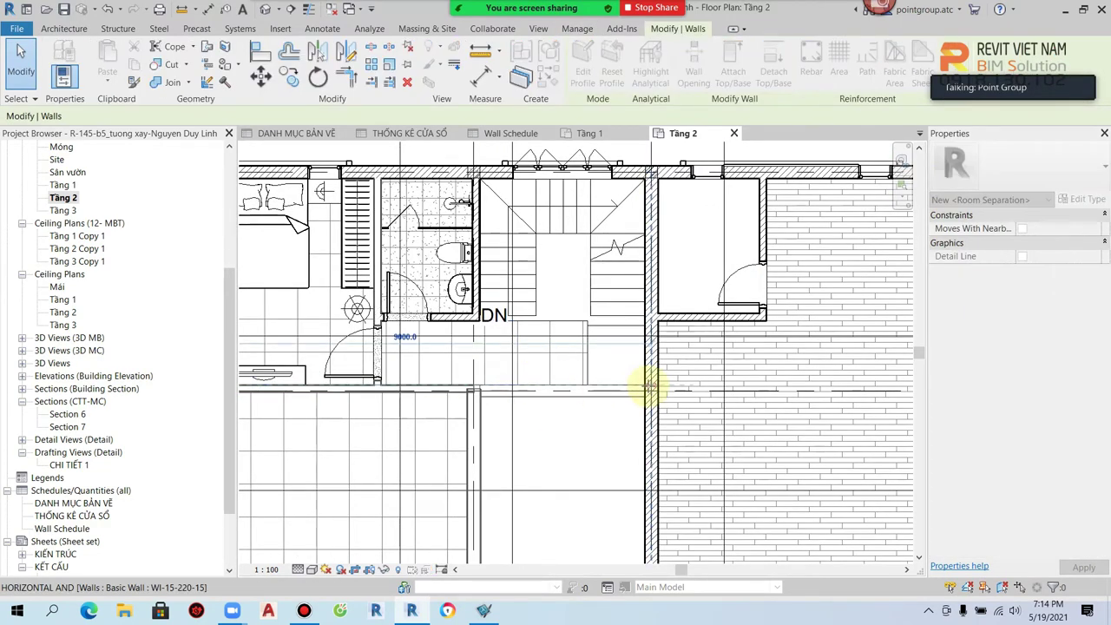
{"action": "left_click", "coordinate": [648, 385]}
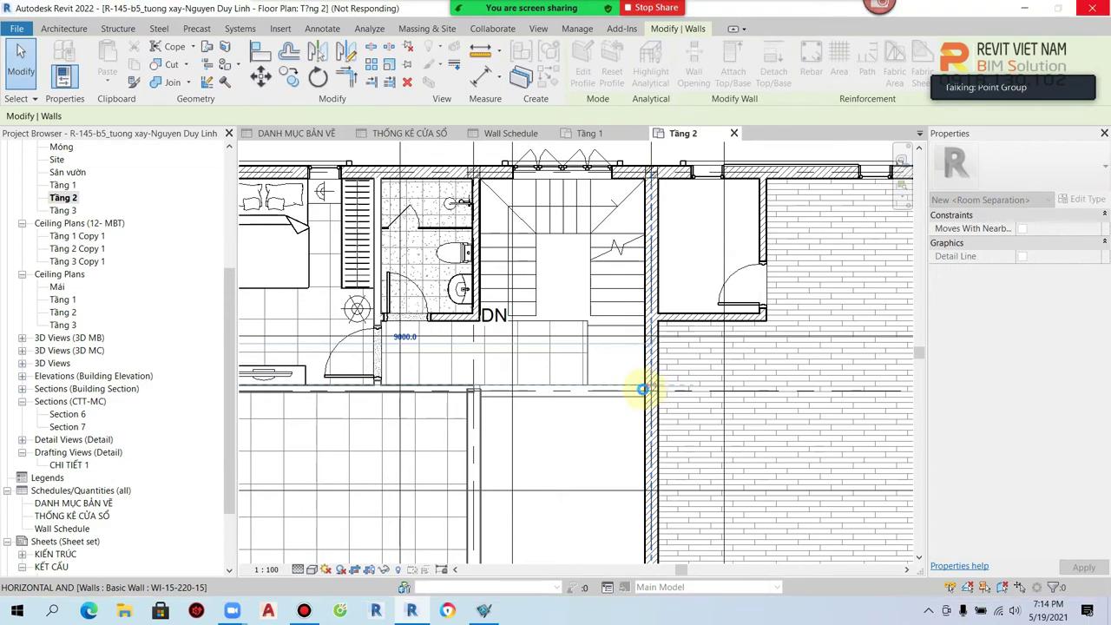
{"action": "key", "text": "Escape"}
{"action": "key", "text": "Escape"}
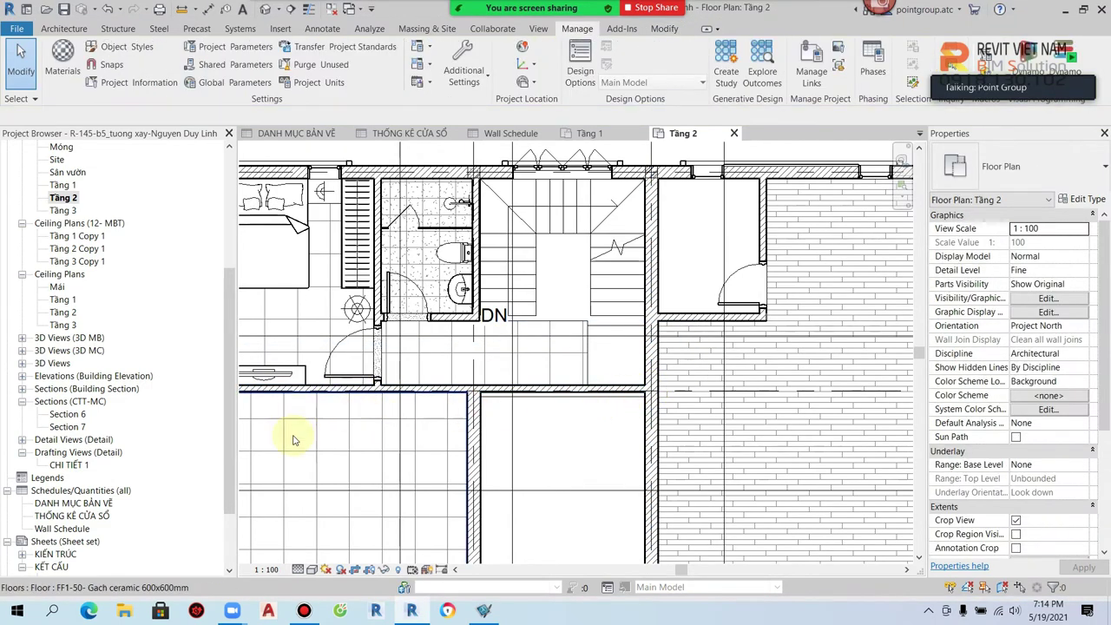
{"action": "scroll", "coordinate": [104, 416], "scroll_direction": "down", "scroll_amount": 2}
{"action": "double_click", "coordinate": [62, 465]}
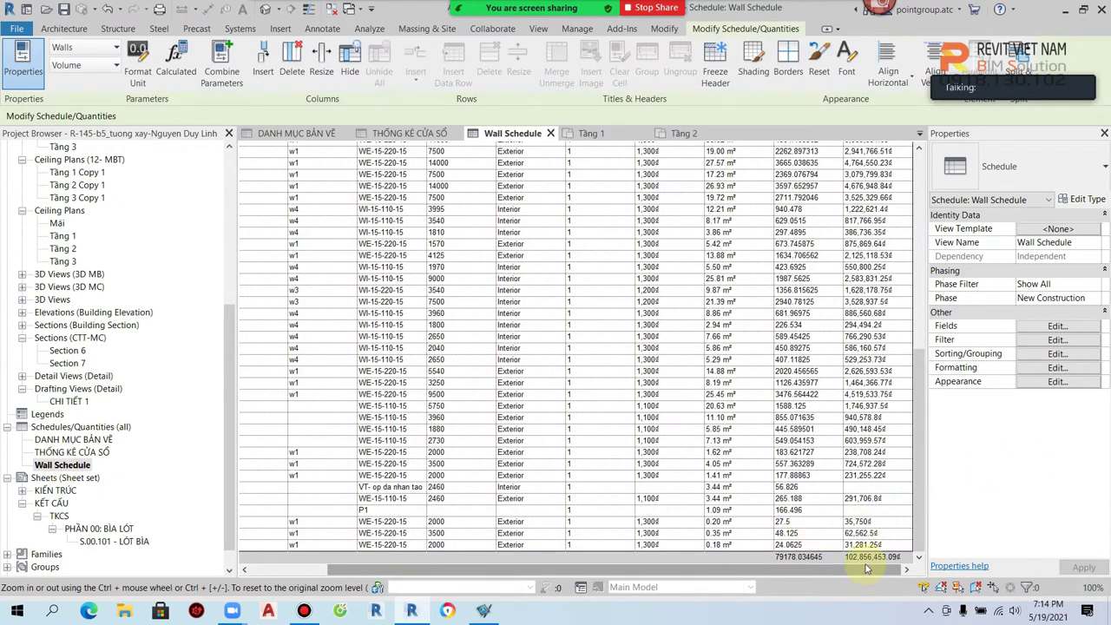
Step: Rename the Wall Schedule to 'THỐNG KÊ SỐ LƯỢNG GẠCH'
{"action": "right_click", "coordinate": [86, 466]}
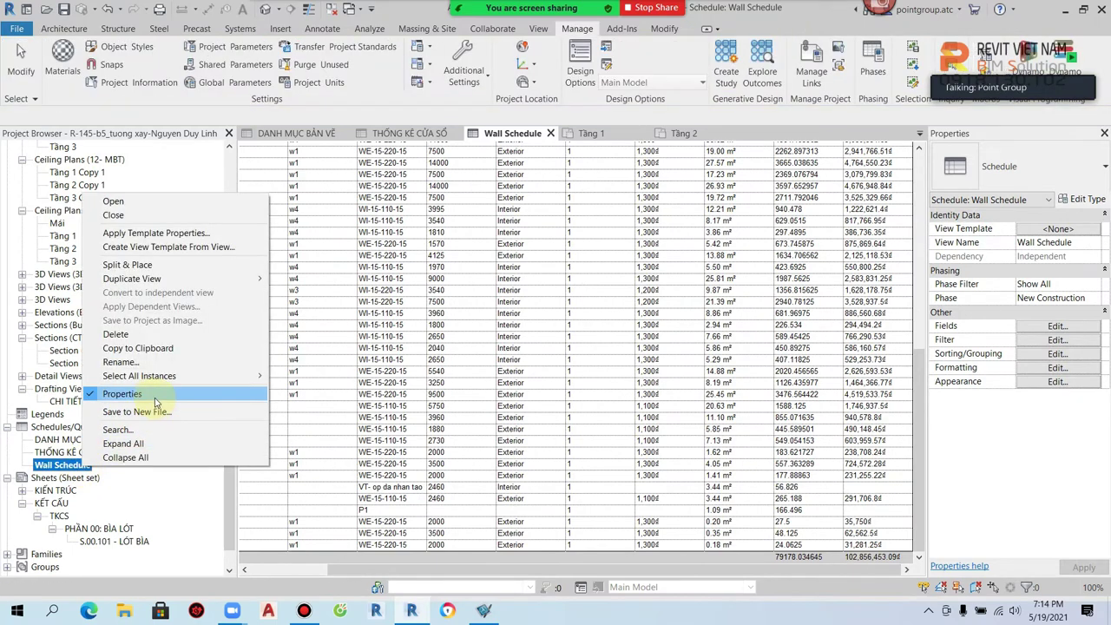
{"action": "key", "text": "Escape"}
{"action": "type", "text": "Th"}
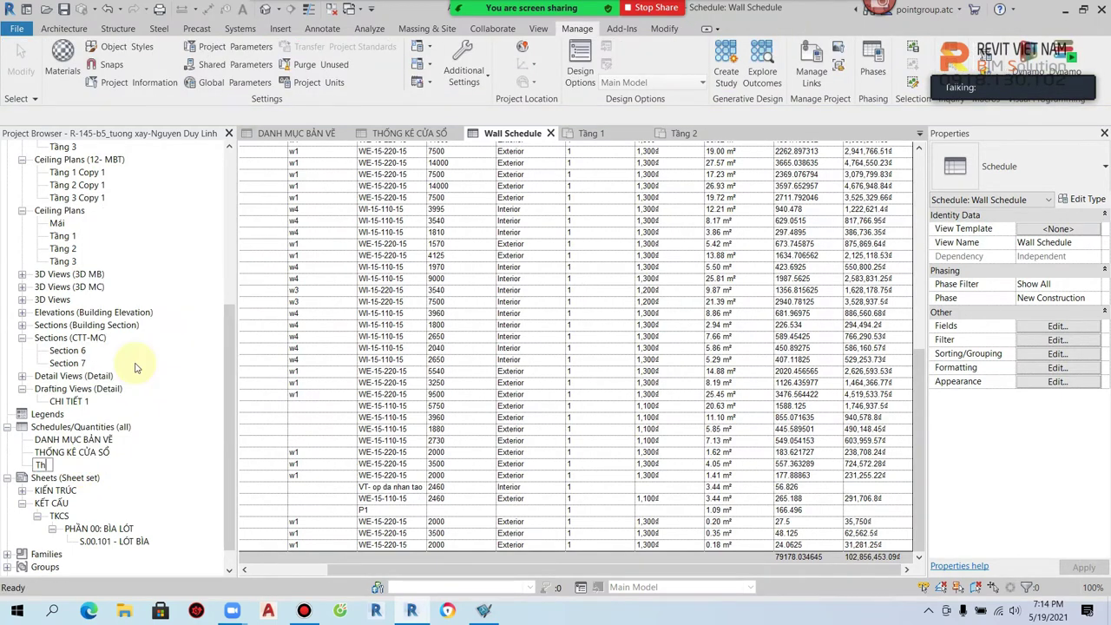
{"action": "type", "text": "HỐNG KÊ SỐ LƯỢNG GẠCH"}
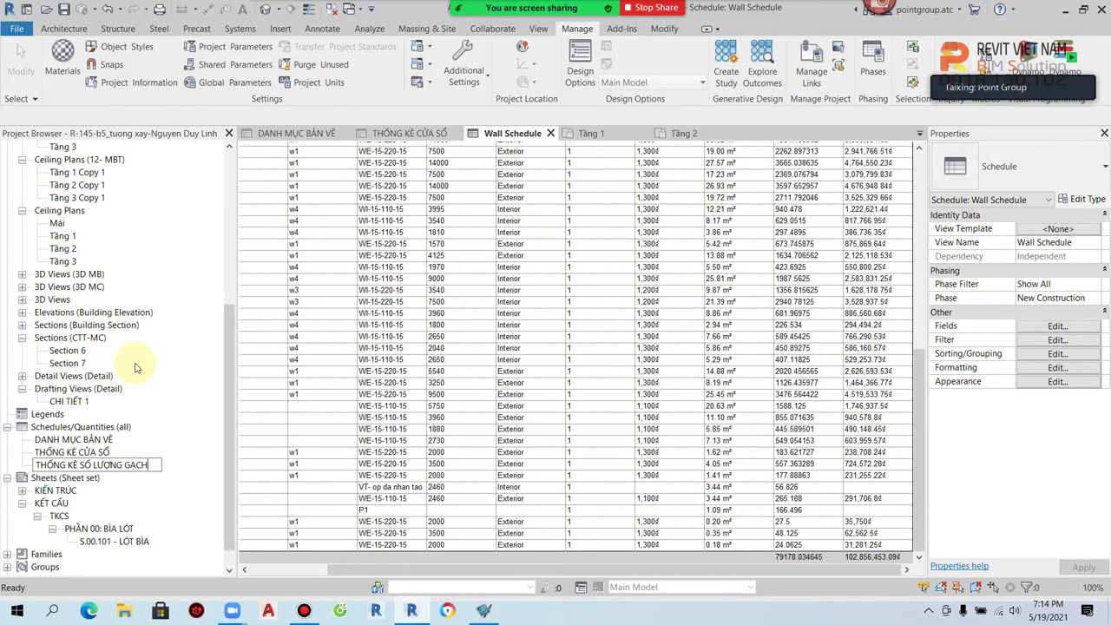
{"action": "key", "text": "Return"}
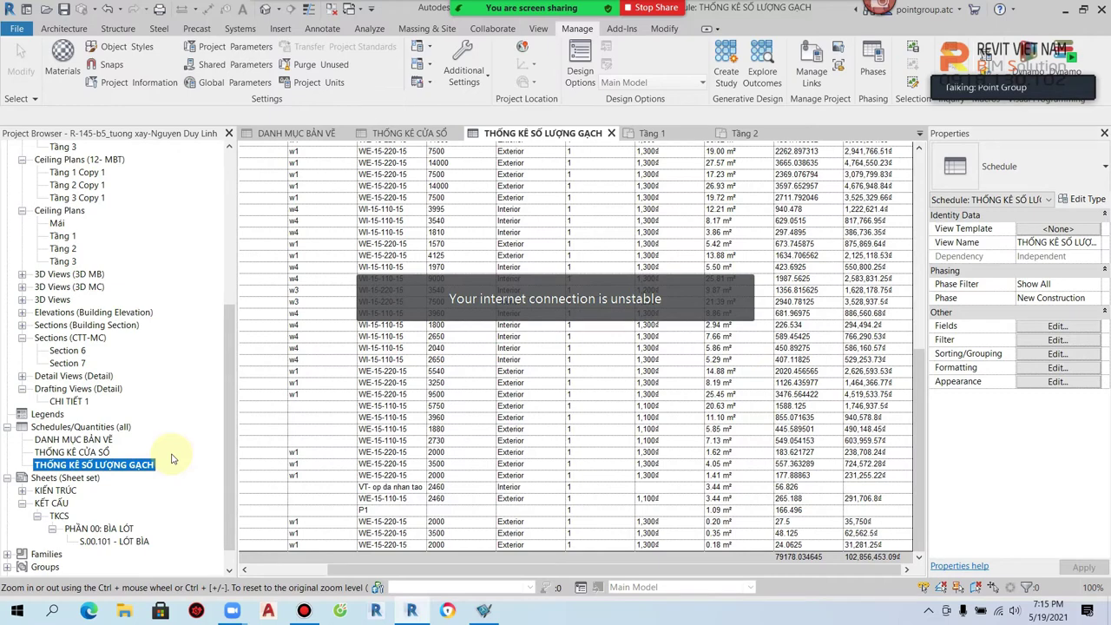
{"action": "scroll", "coordinate": [529, 417], "scroll_direction": "up", "scroll_amount": 5}
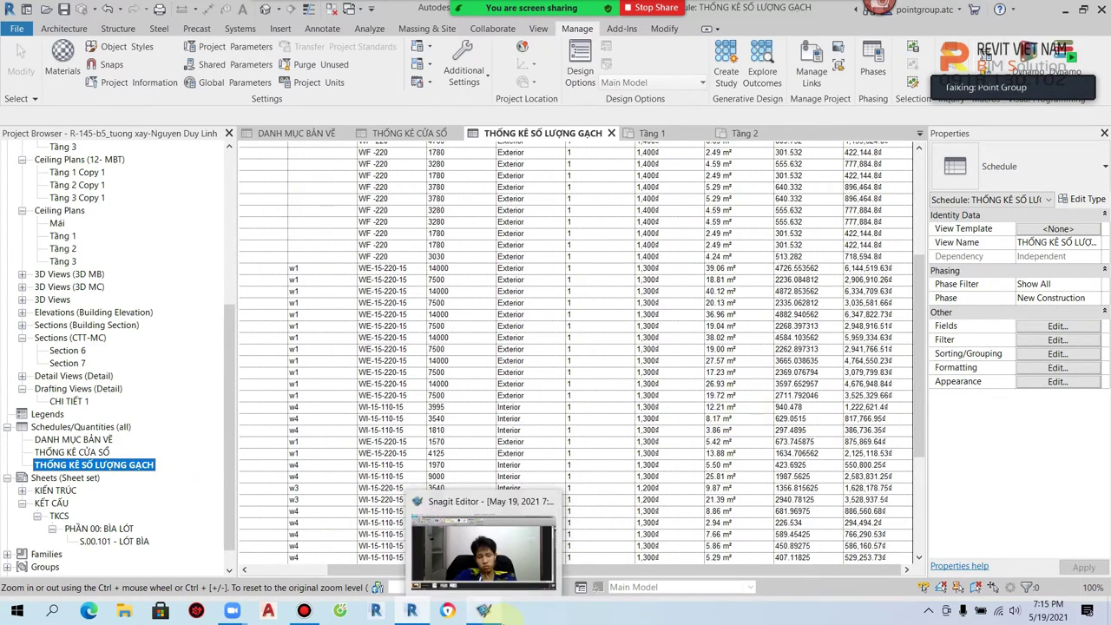
{"action": "left_click", "coordinate": [390, 570]}
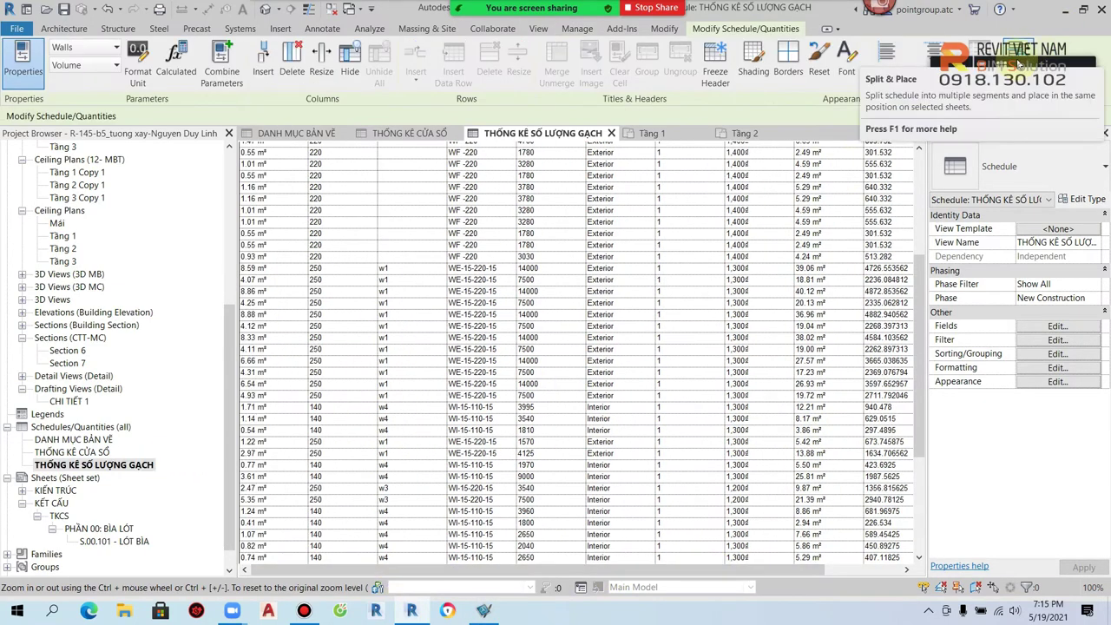
{"action": "scroll", "coordinate": [367, 303], "scroll_direction": "up", "scroll_amount": 5}
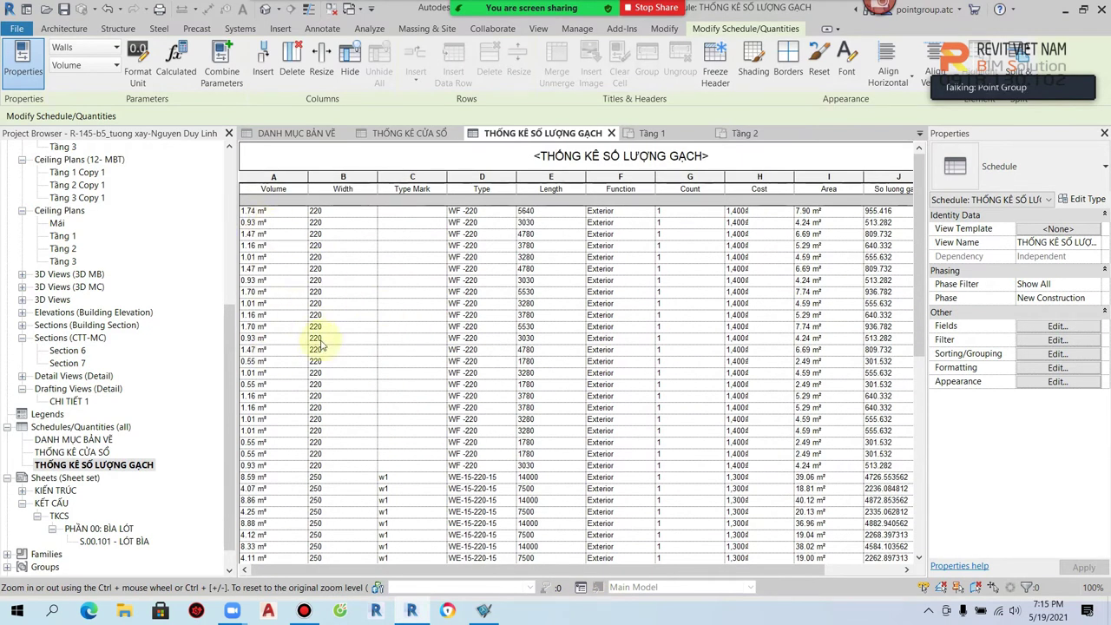
Step: Add the Top Constraint field to the schedule's columns
{"action": "left_click", "coordinate": [1065, 330]}
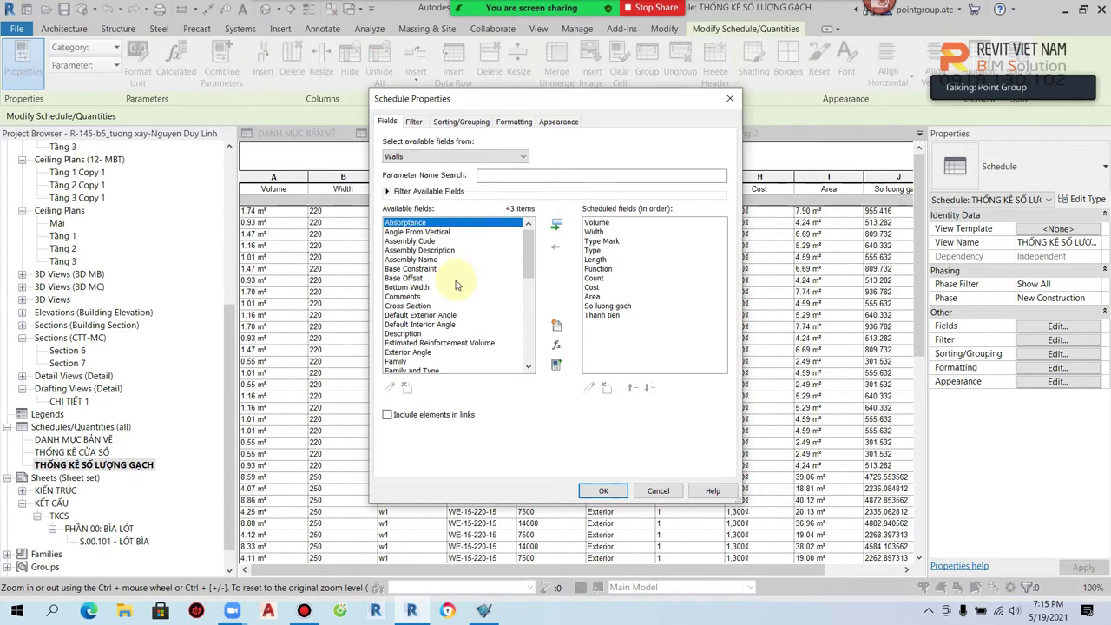
{"action": "left_click_drag", "start_coordinate": [526, 243], "coordinate": [533, 335]}
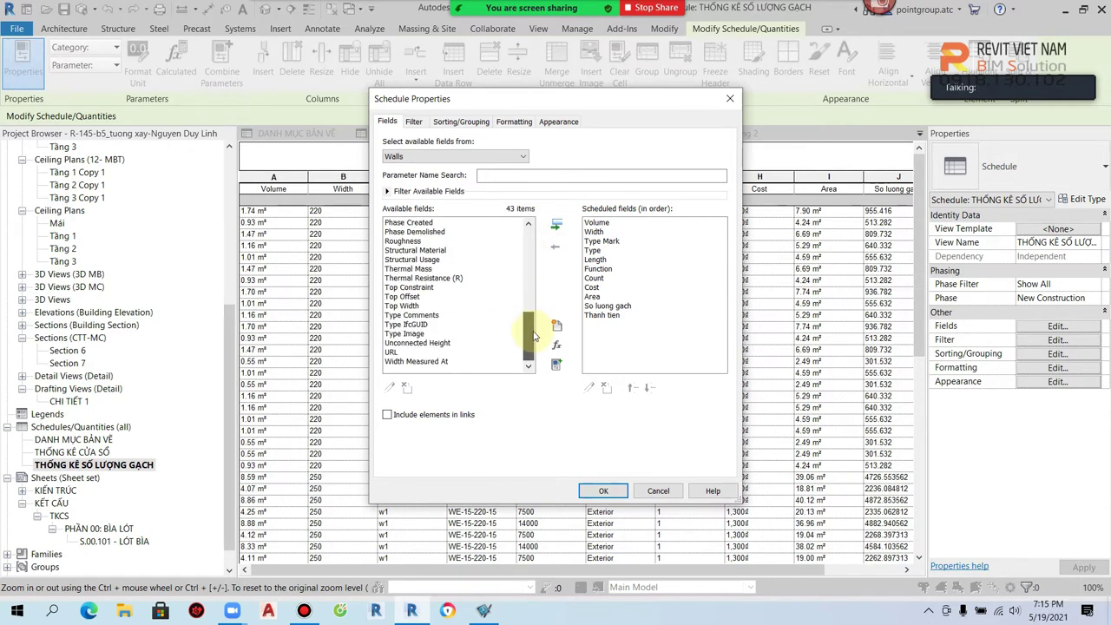
{"action": "left_click", "coordinate": [431, 290]}
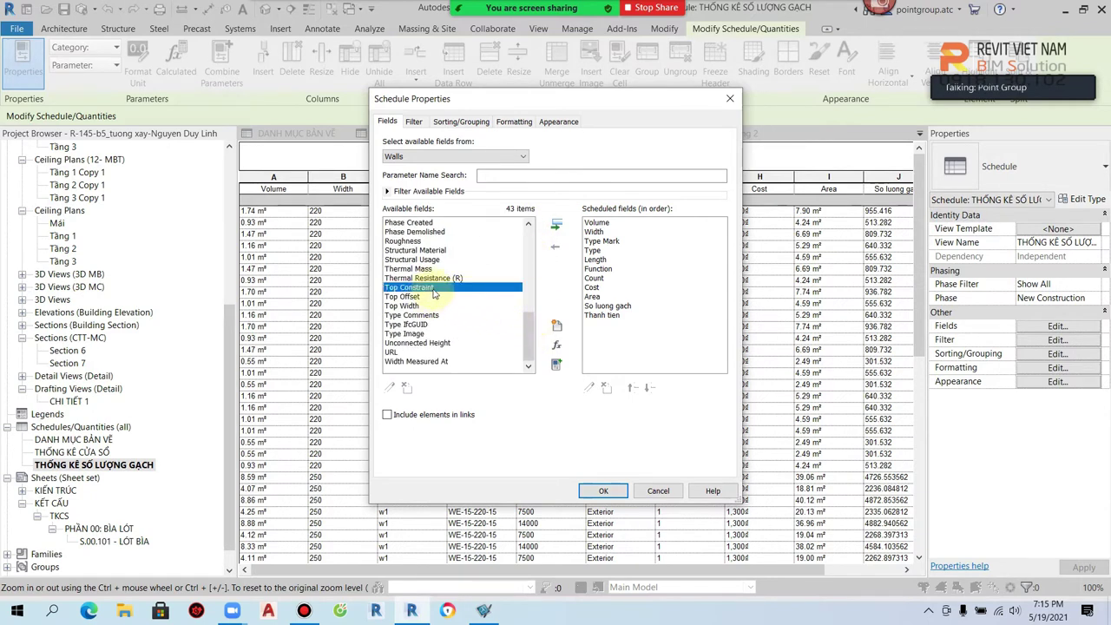
{"action": "left_click", "coordinate": [555, 224]}
{"action": "left_click", "coordinate": [602, 490]}
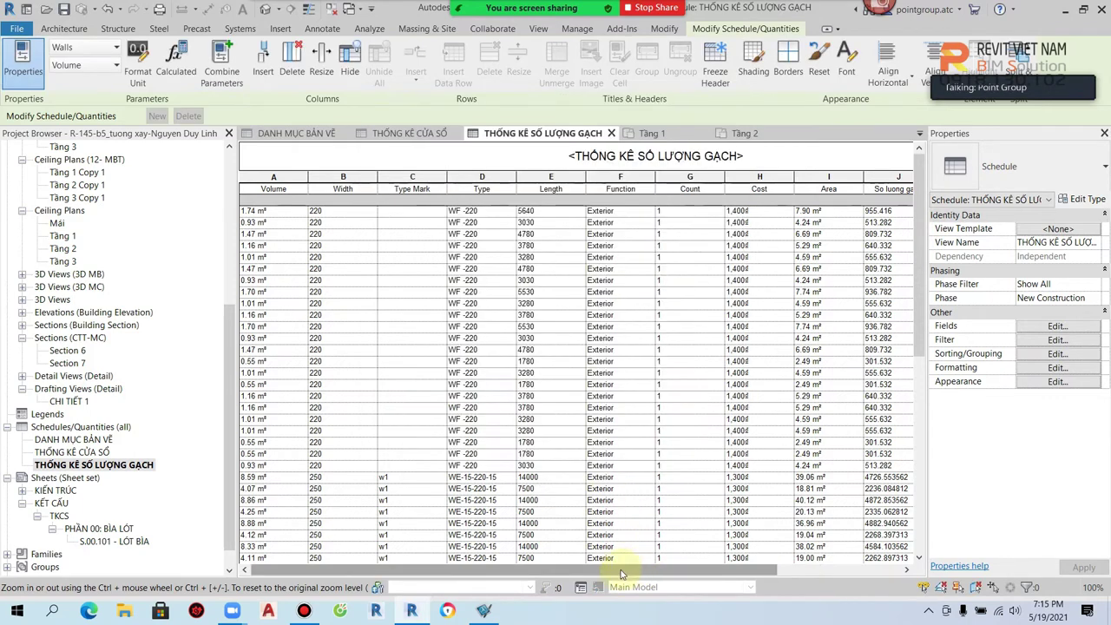
{"action": "left_click_drag", "start_coordinate": [621, 571], "coordinate": [824, 569]}
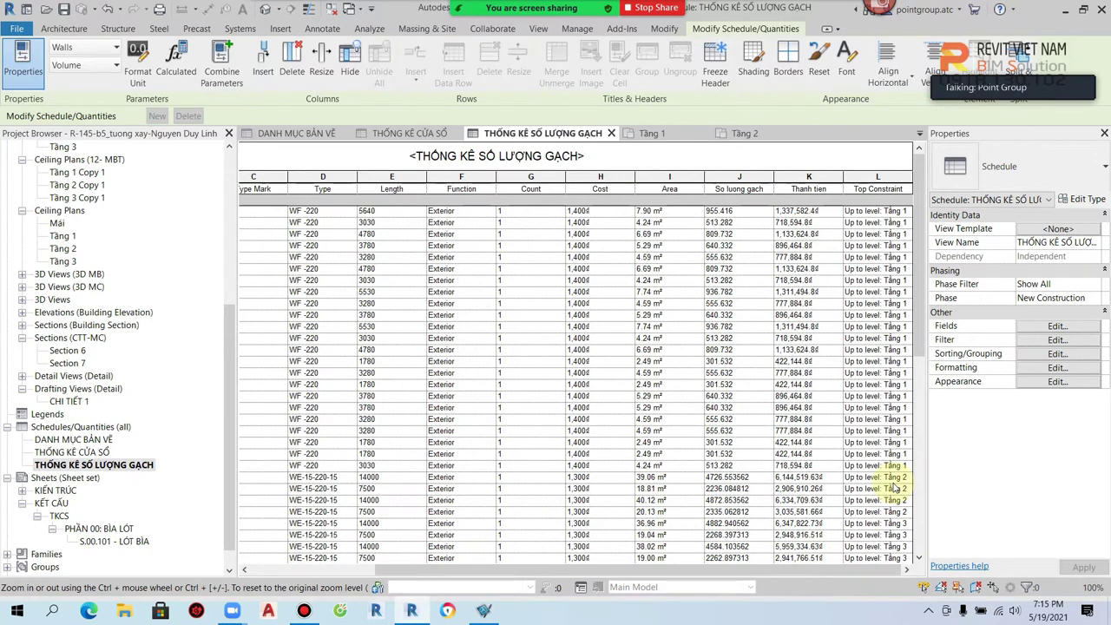
Step: Filter the schedule to Top Constraint equals 'Up to level: Tầng 1'
{"action": "left_click", "coordinate": [1057, 339]}
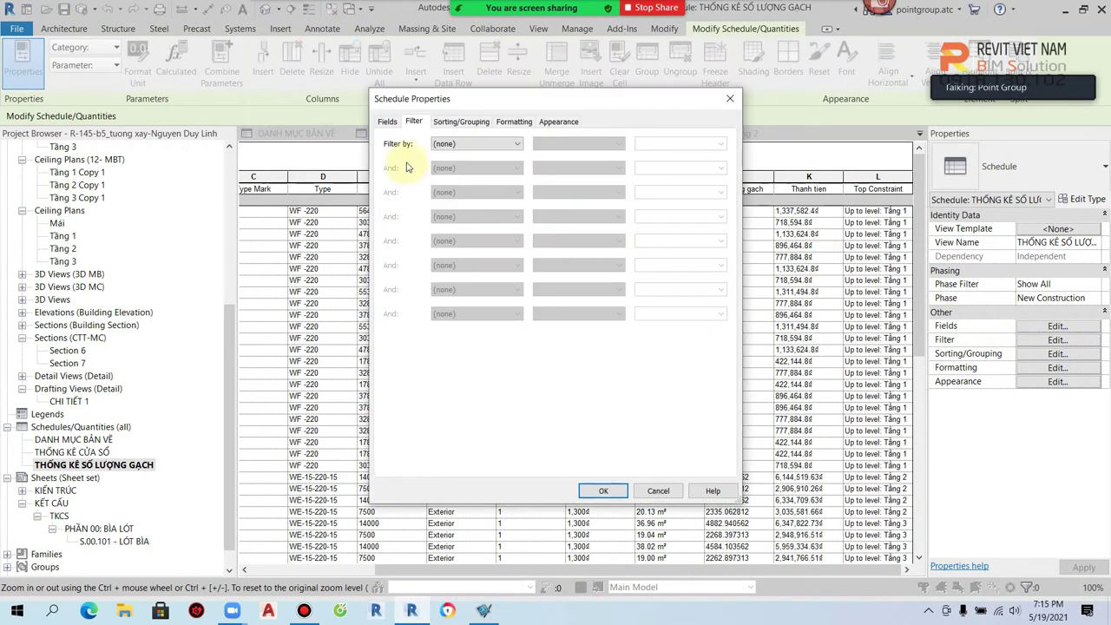
{"action": "left_click", "coordinate": [478, 143]}
{"action": "left_click", "coordinate": [468, 253]}
{"action": "left_click", "coordinate": [584, 144]}
{"action": "left_click", "coordinate": [555, 155]}
{"action": "left_click", "coordinate": [679, 143]}
{"action": "left_click", "coordinate": [672, 165]}
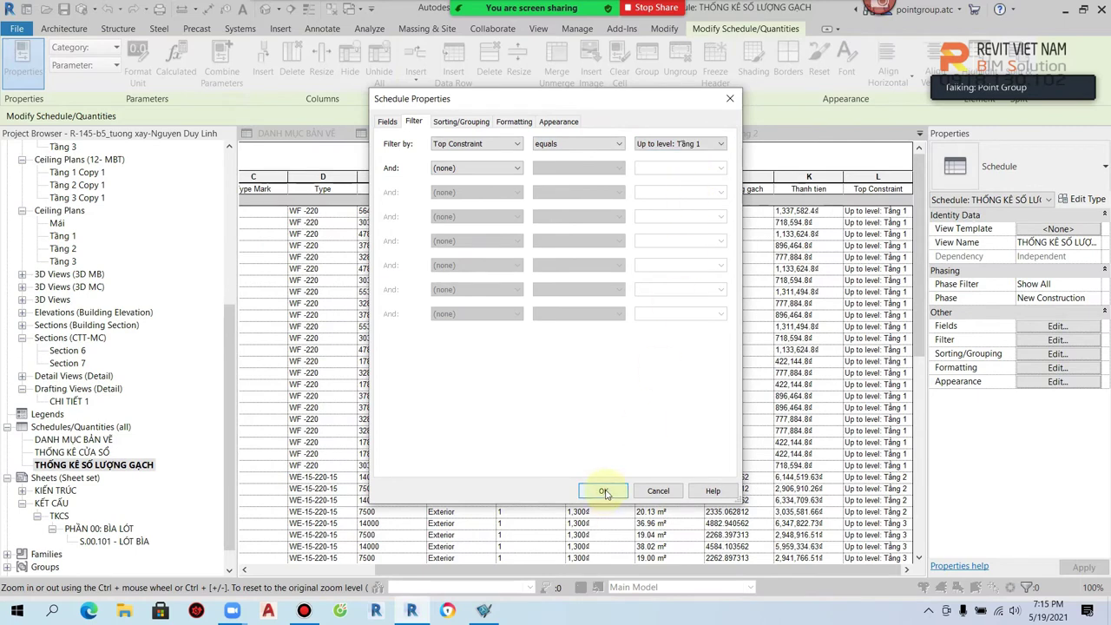
{"action": "left_click", "coordinate": [603, 491]}
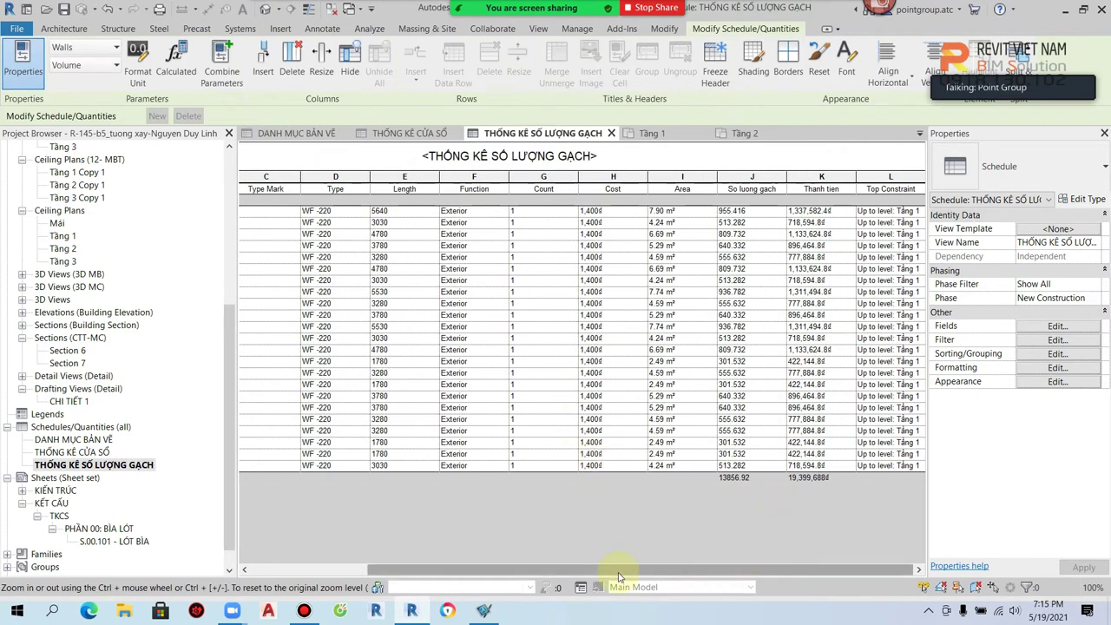